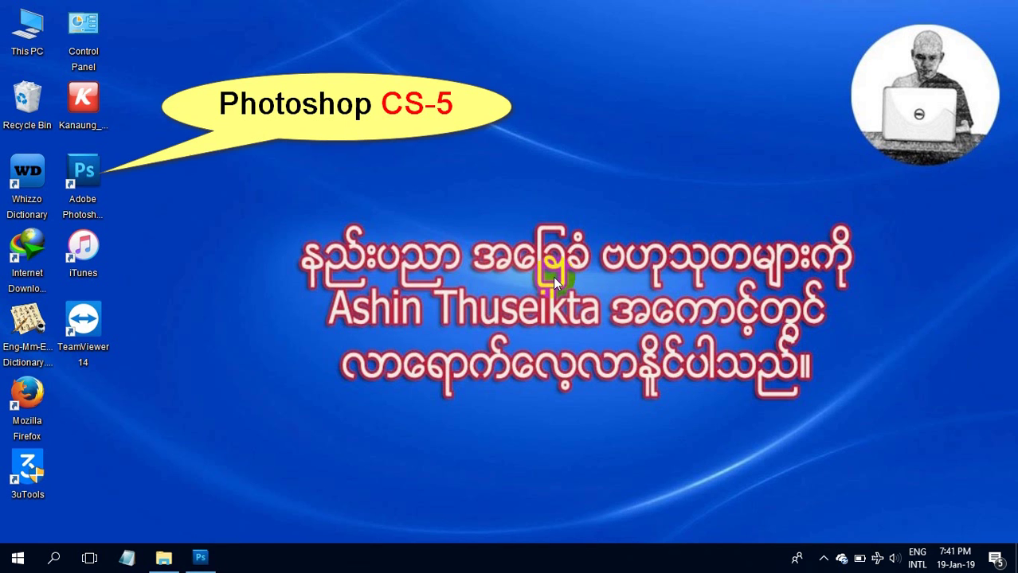
Step: Start Photoshop and open the image Lesson-13.1.jpg from the Lesson 13 folder
double_click(92, 176)
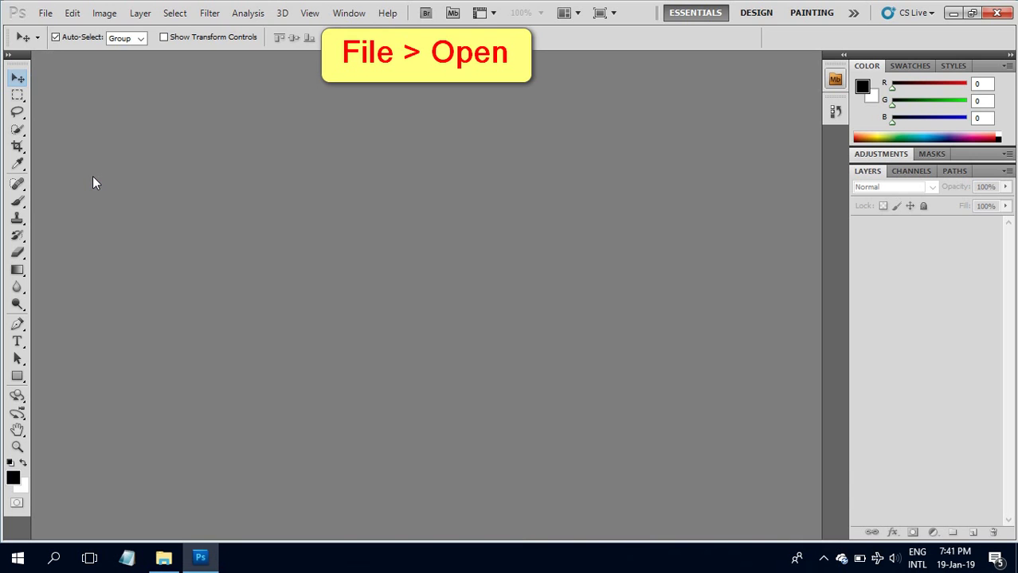
left_click(46, 13)
left_click(59, 43)
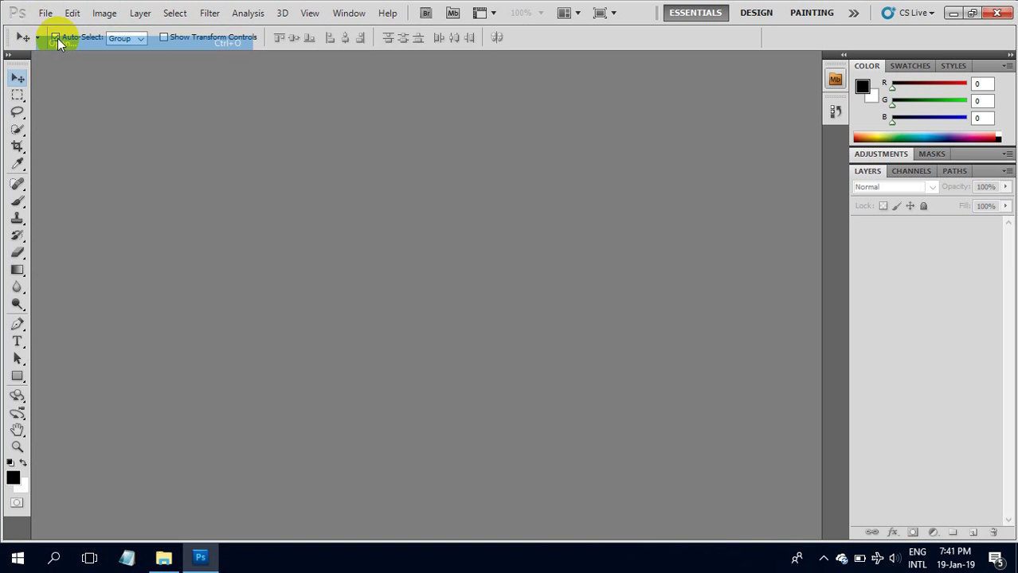
left_click(278, 140)
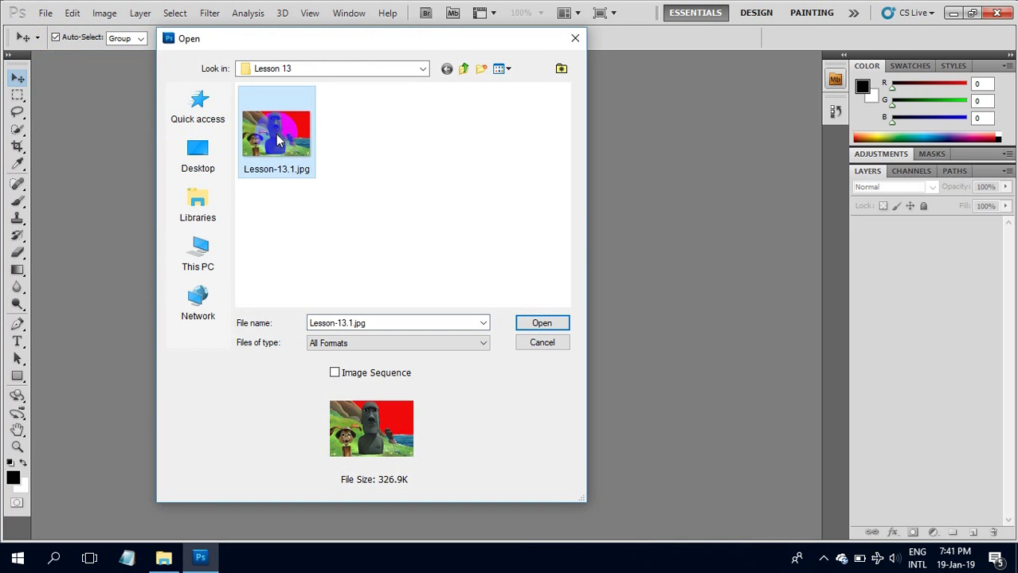
left_click(544, 322)
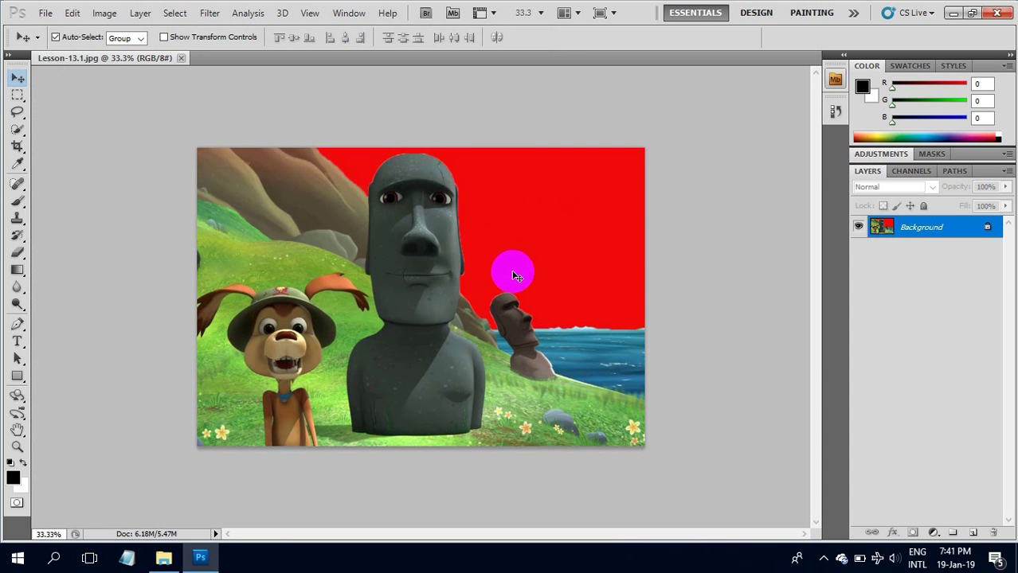
Step: Create a new 6 × 4 inch RGB document at 300 pixels/inch with a white background
left_click(361, 325)
left_click(44, 14)
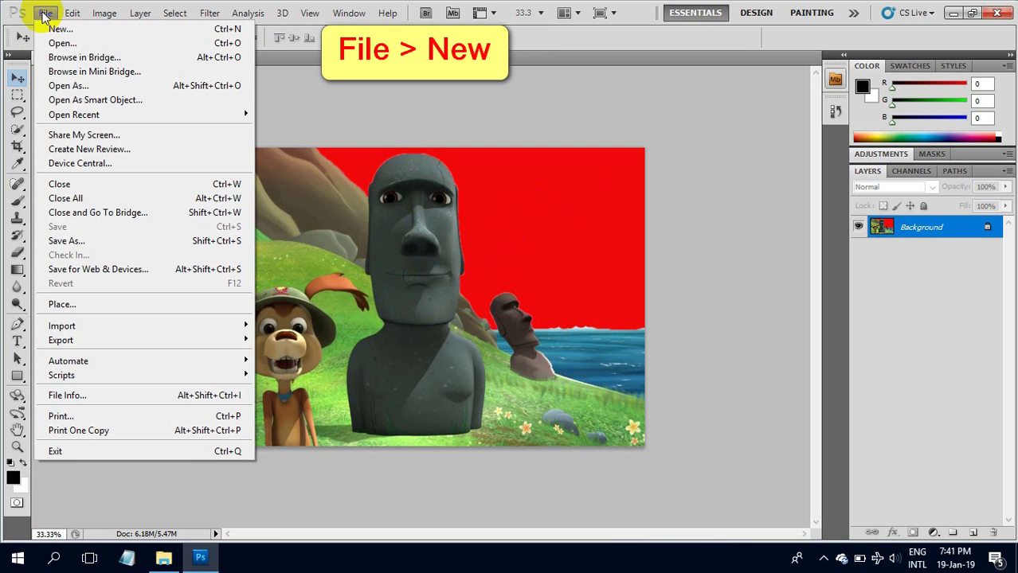
left_click(57, 28)
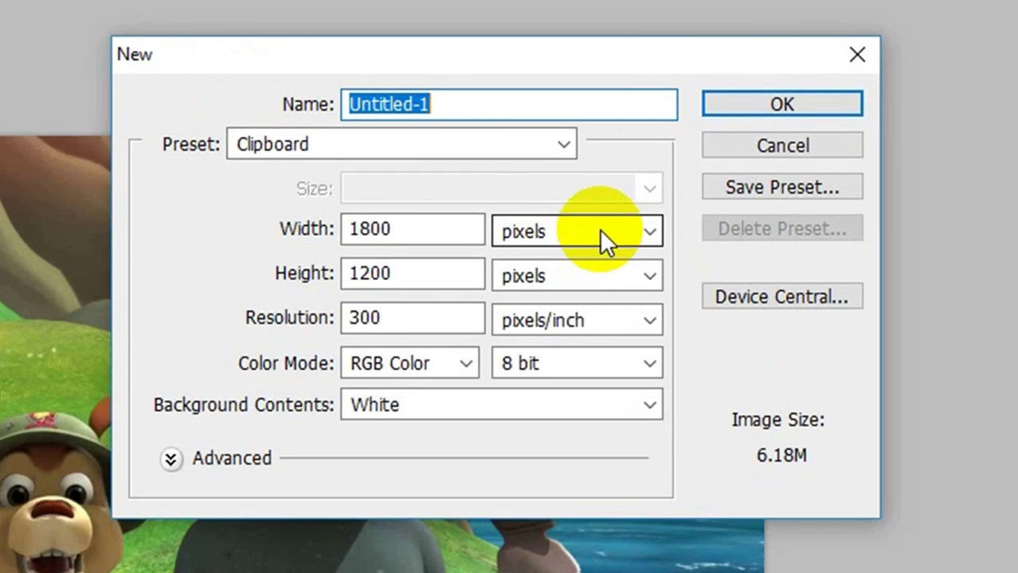
left_click(562, 197)
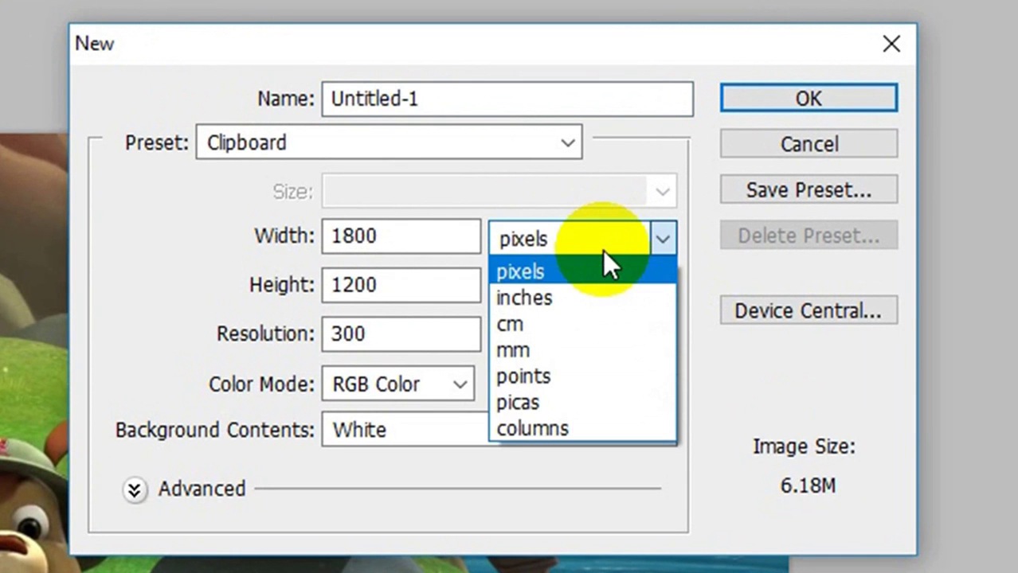
left_click(575, 295)
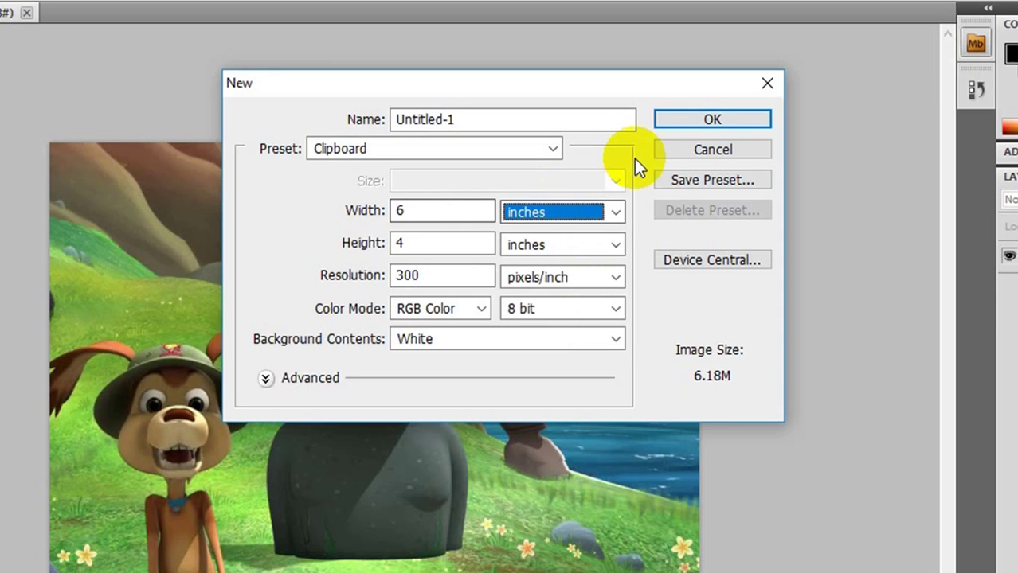
left_click(764, 96)
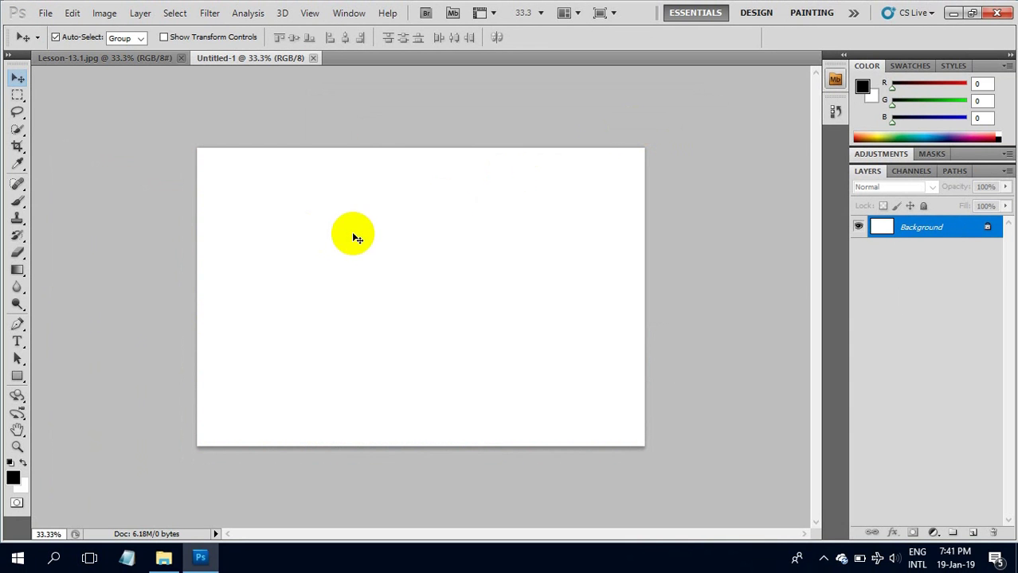
Step: Set the foreground color to blue 0e34db
left_click(13, 480)
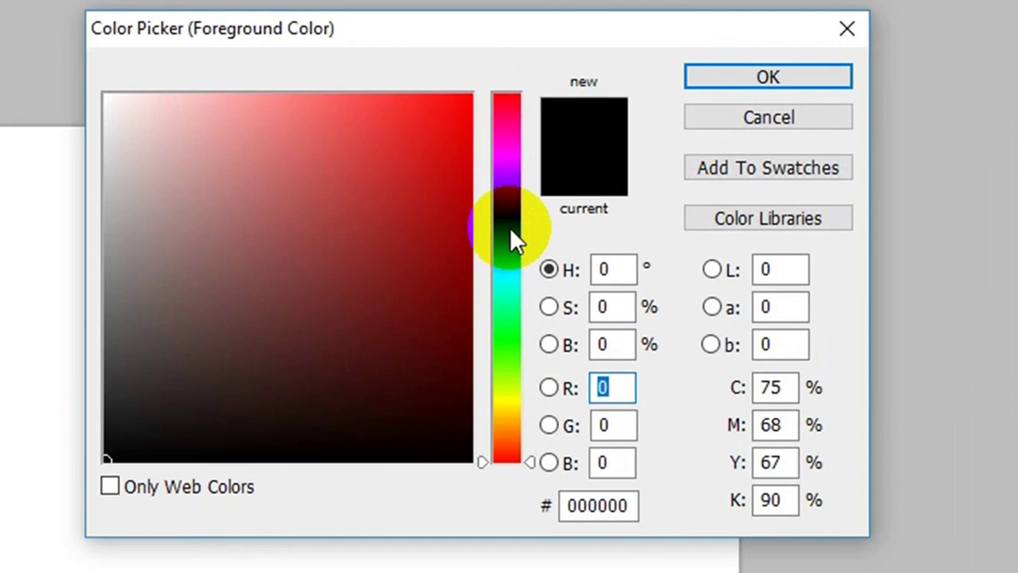
left_click(508, 224)
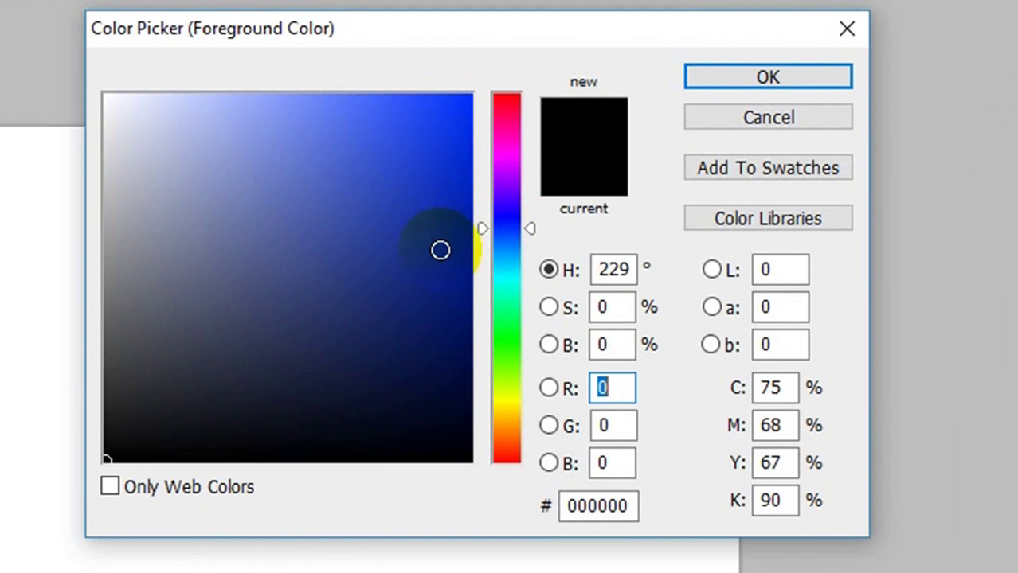
left_click(449, 145)
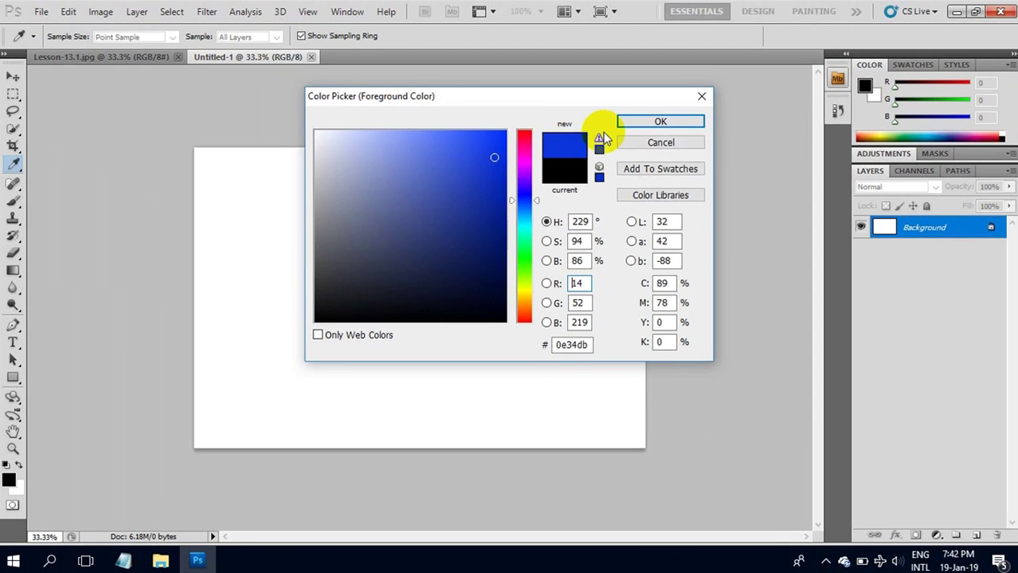
left_click(717, 77)
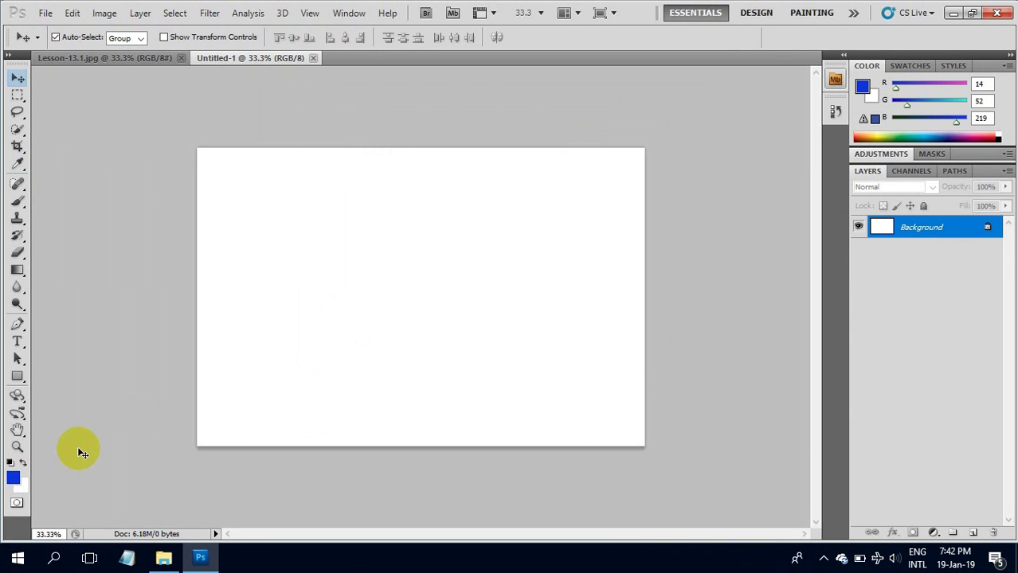
Step: Fill the blank Untitled-1 background with the Clouds render filter
left_click(210, 14)
mouse_move(254, 223)
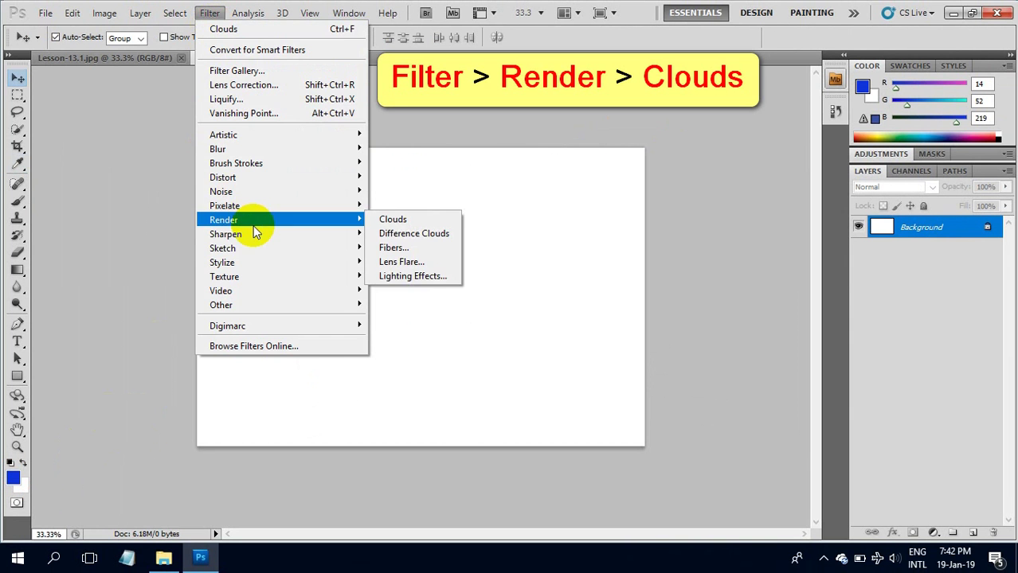
left_click(390, 219)
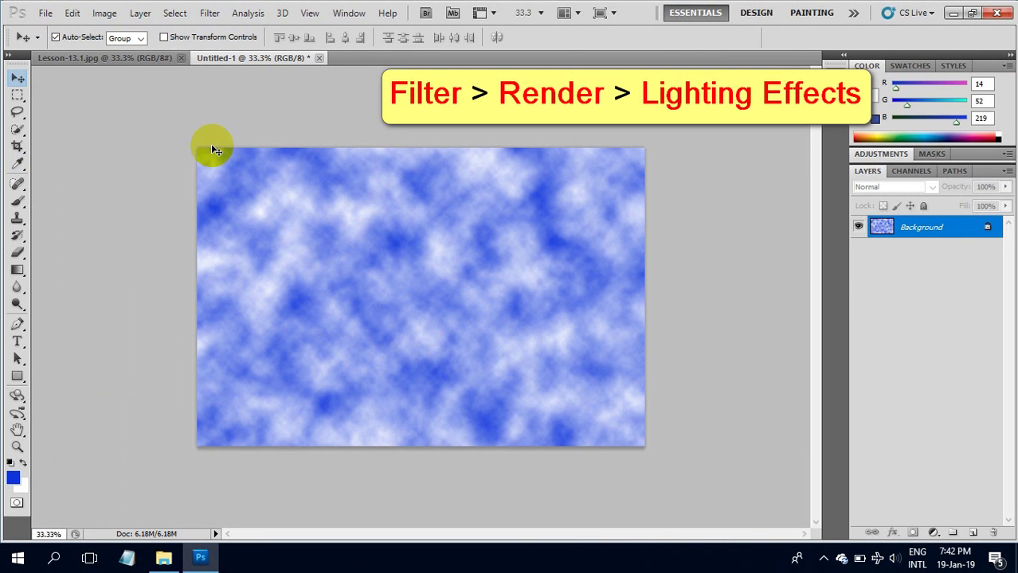
Step: Apply Lighting Effects to the clouds, with the spotlight aimed at the image's upper-right corner and its ellipse widened over most of the image
left_click(206, 15)
mouse_move(285, 219)
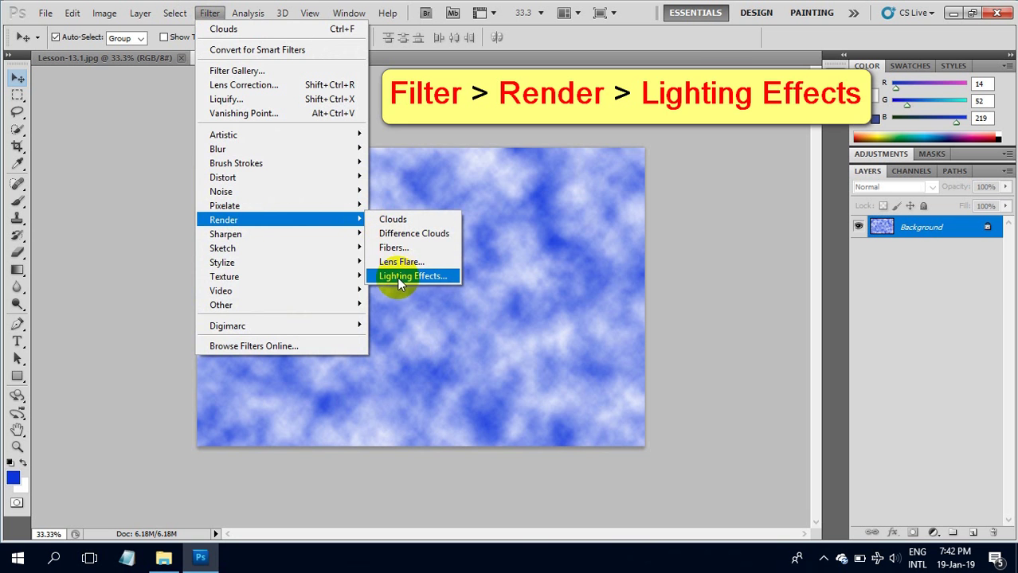
left_click(419, 276)
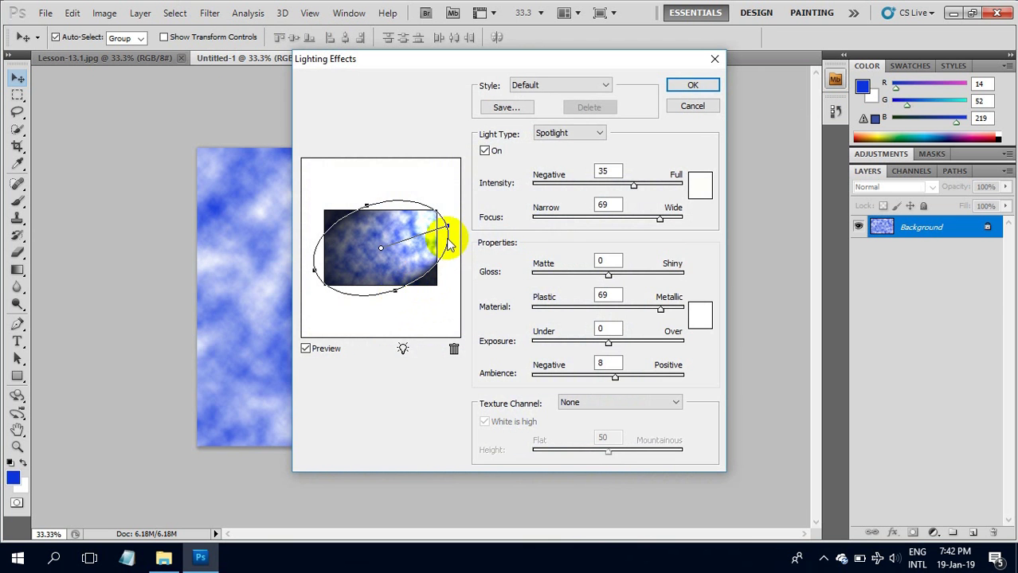
left_click_drag(446, 228, 439, 192)
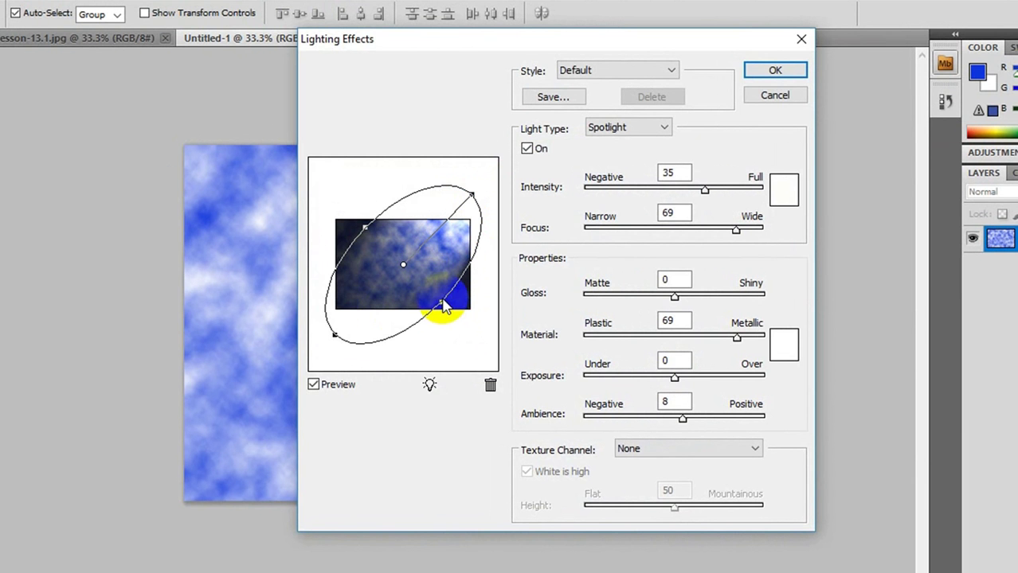
left_click_drag(440, 304, 451, 311)
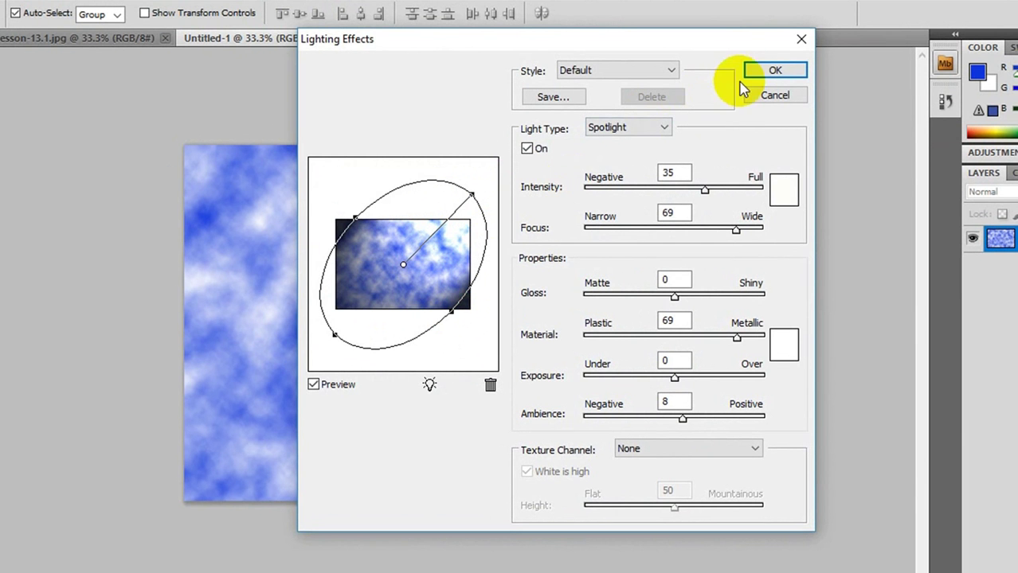
left_click(769, 74)
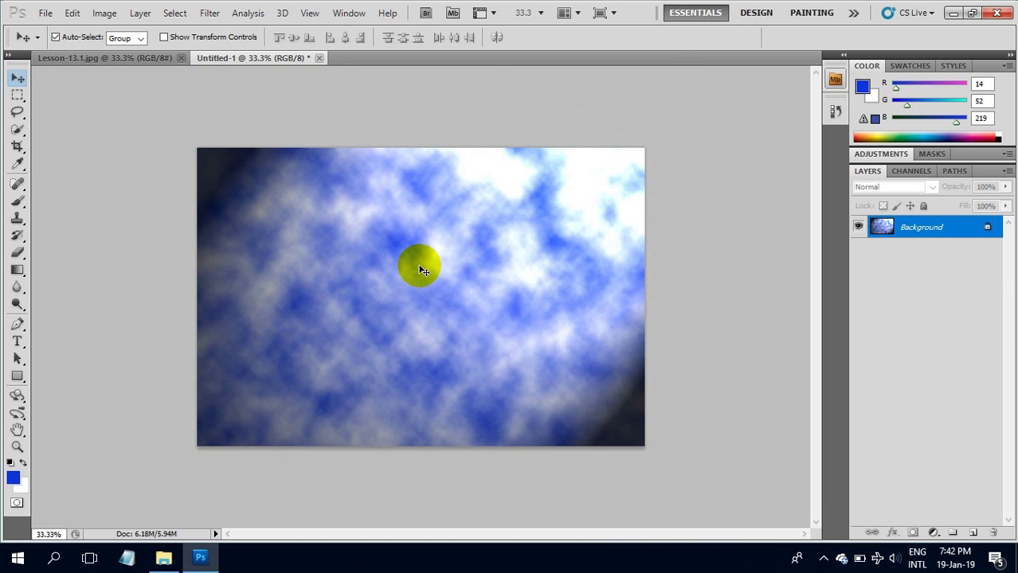
Step: Cut the entire cloud image to the clipboard and switch to the Lesson-13.1.jpg document
key("ctrl+a")
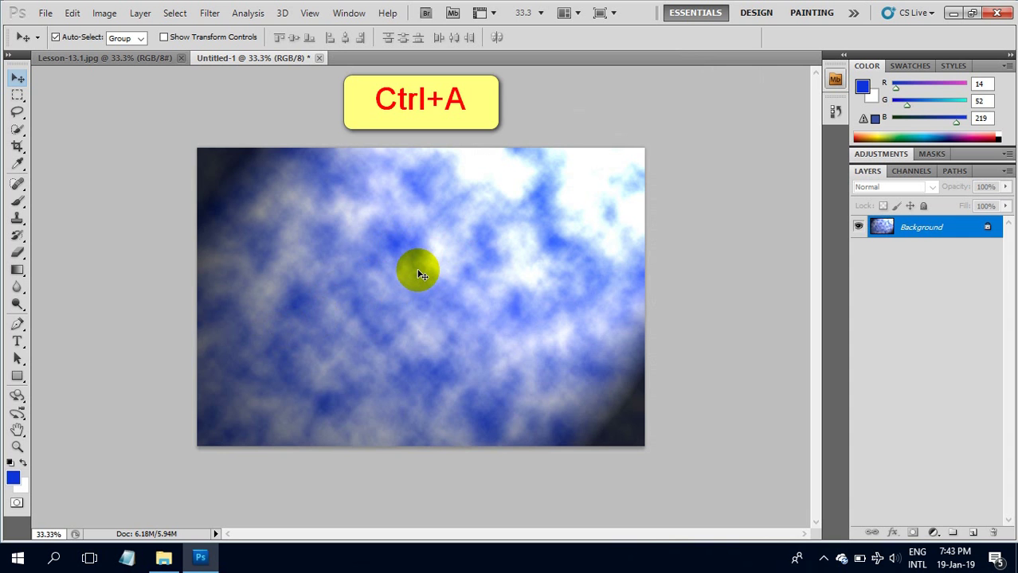
key("ctrl+x")
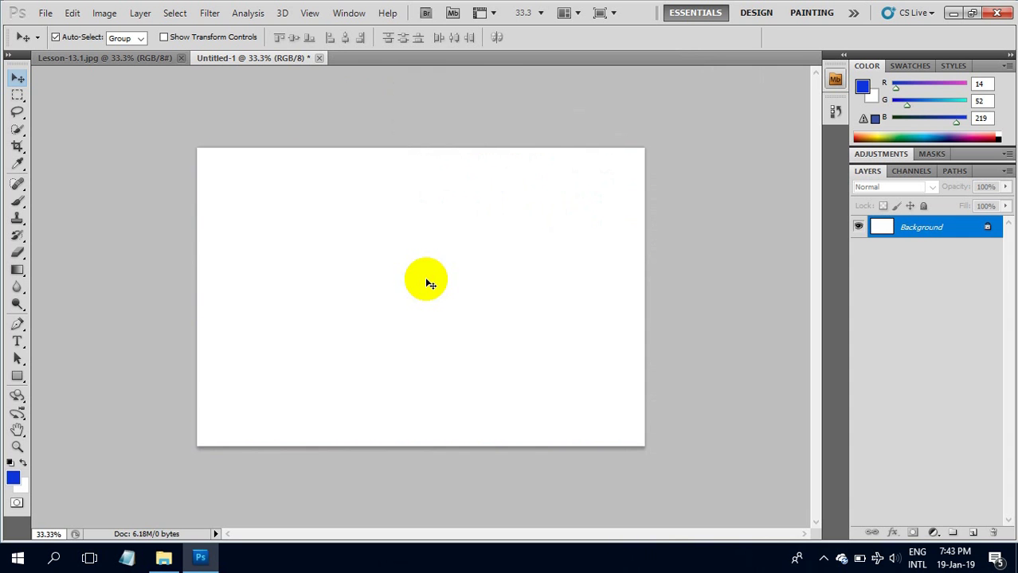
left_click(149, 62)
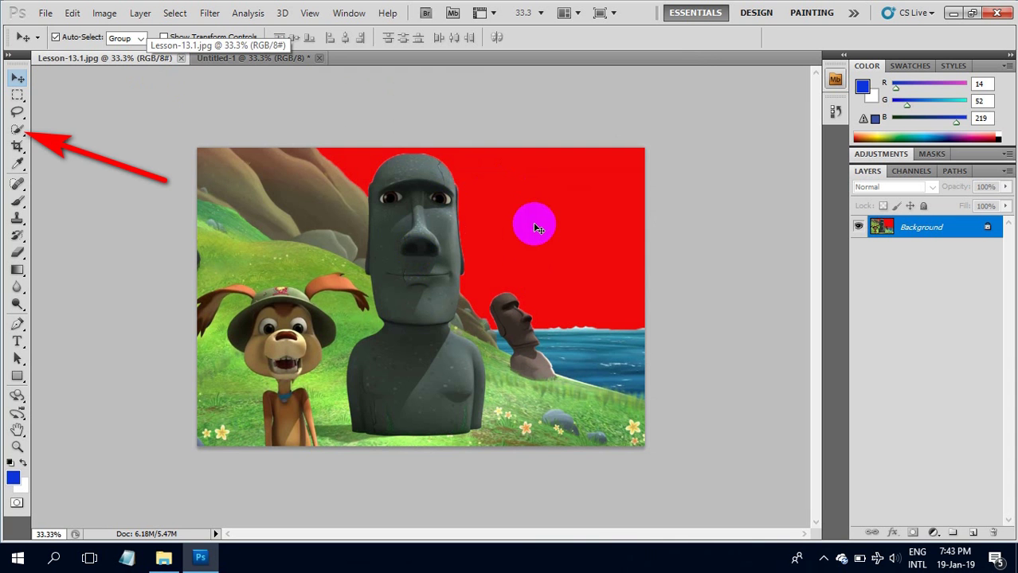
Step: Select the whole red sky behind the statues with the Quick Selection Tool
left_click(17, 129)
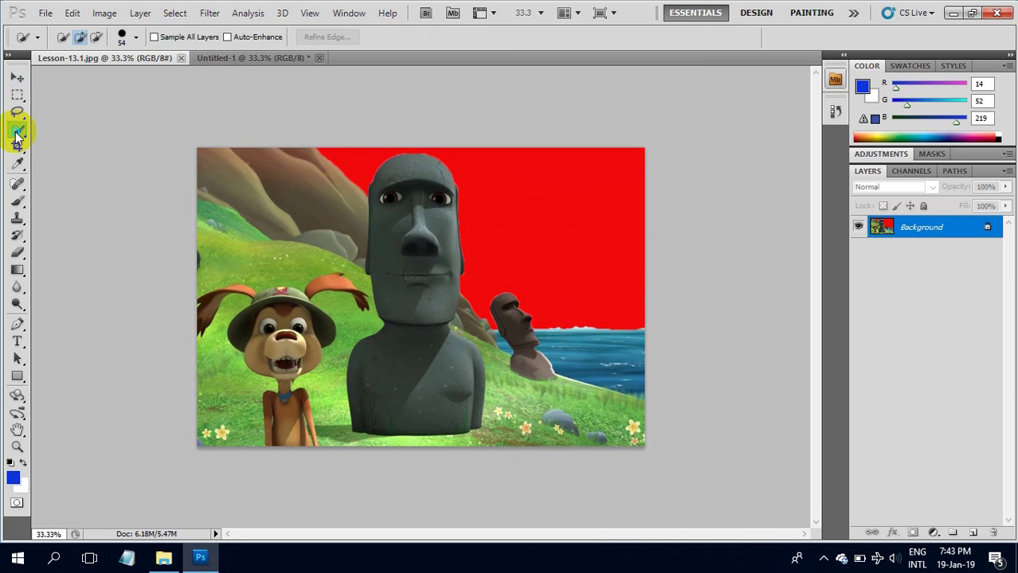
right_click(18, 129)
left_click(66, 129)
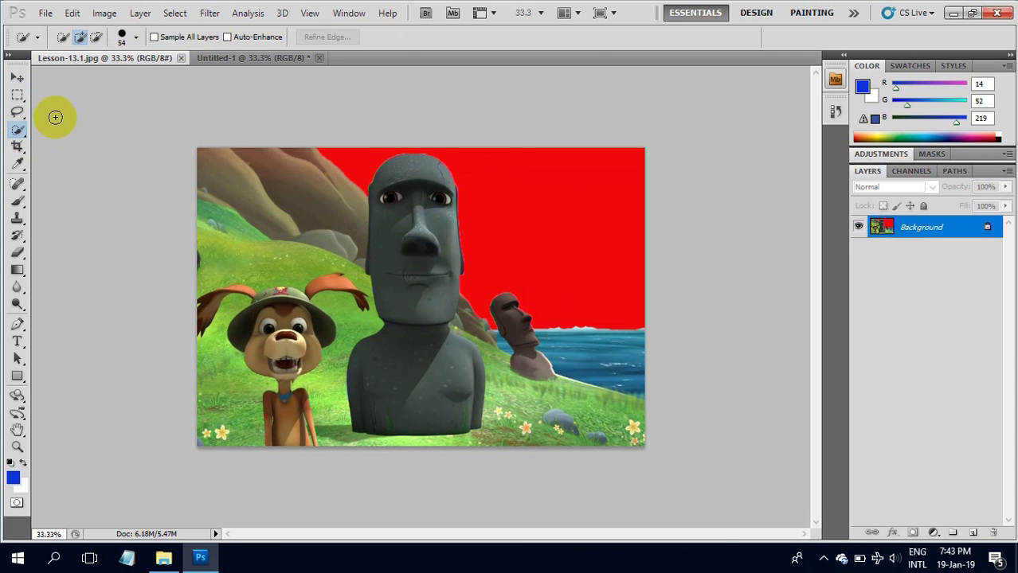
mouse_move(590, 251)
left_mouse_down()
mouse_move(618, 271)
mouse_move(584, 225)
mouse_move(475, 162)
mouse_move(398, 142)
mouse_move(352, 162)
left_mouse_up()
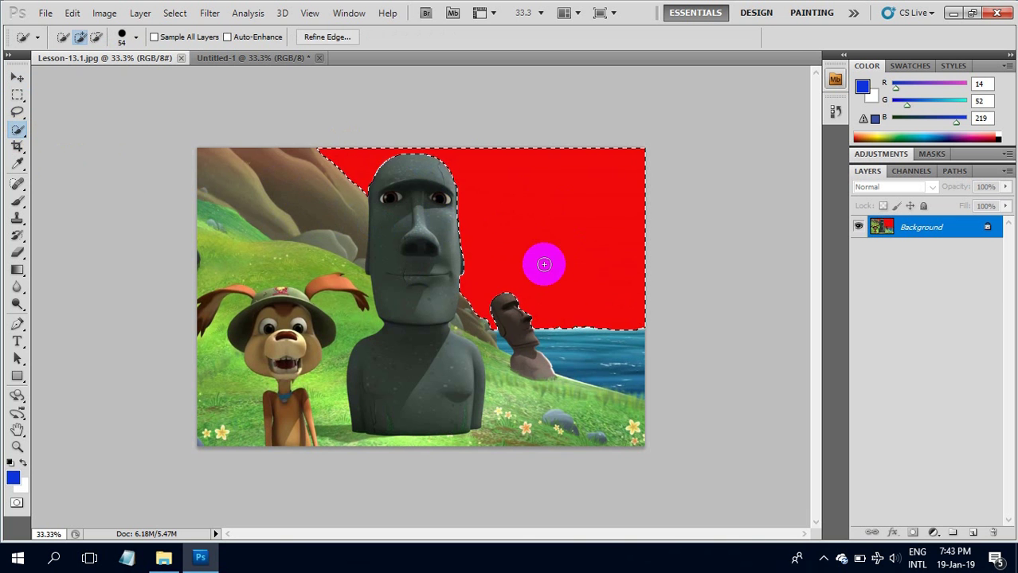
Step: Paste the cut clouds into the selected sky area using Paste Into
left_click(73, 13)
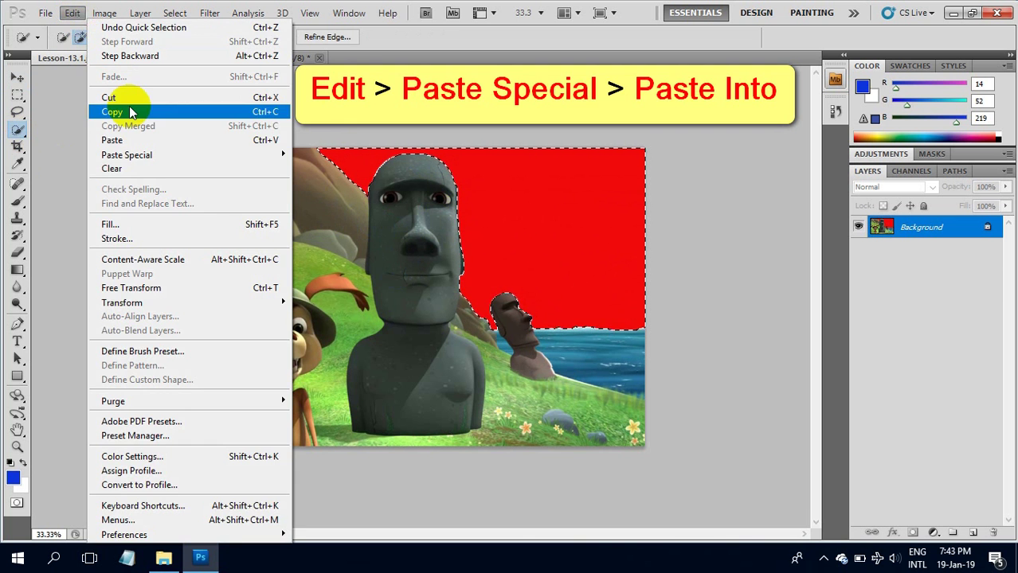
mouse_move(141, 160)
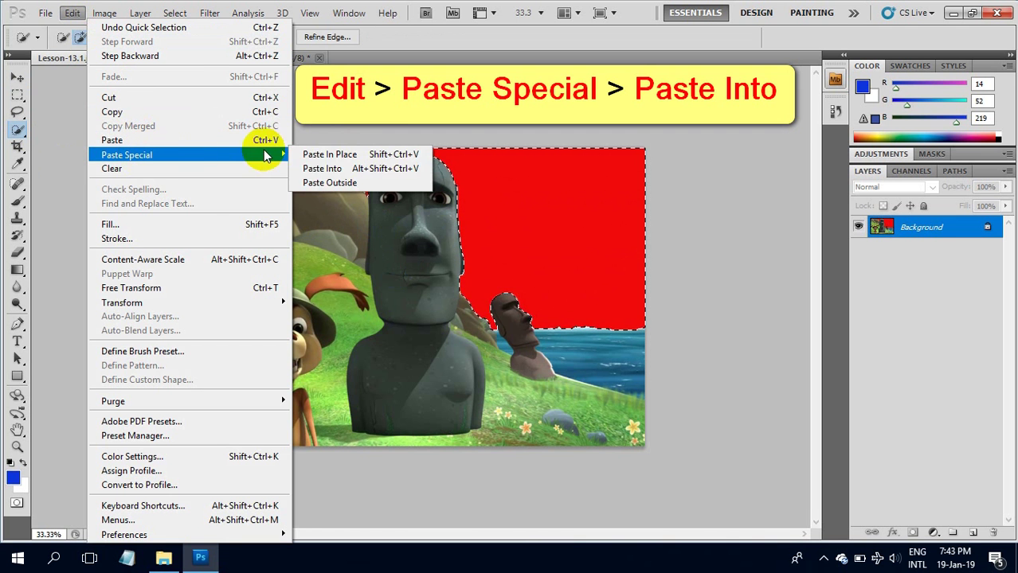
left_click(326, 169)
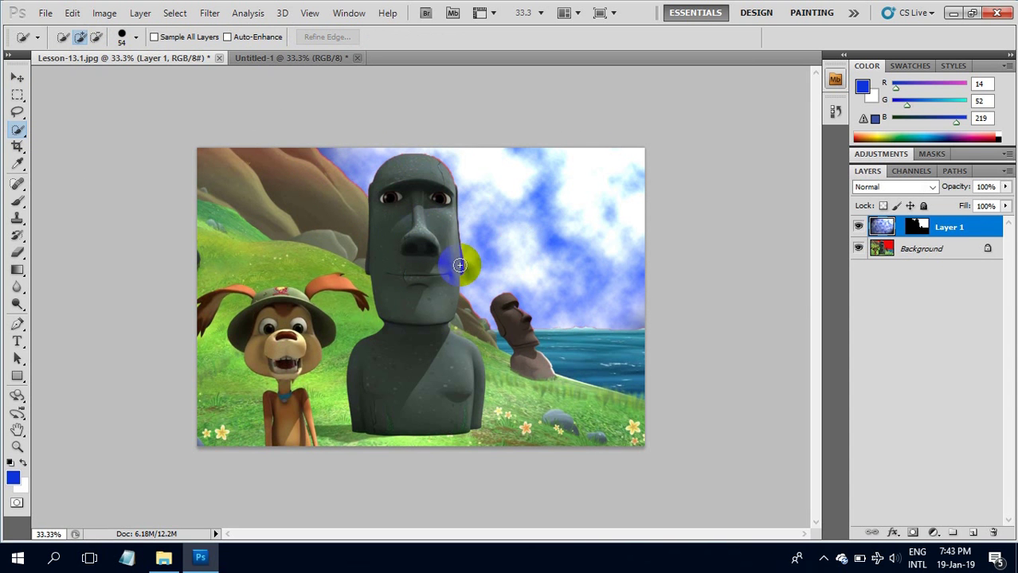
Step: Flatten the Lesson-13.1.jpg image, and cut the entire picture to the clipboard
right_click(913, 252)
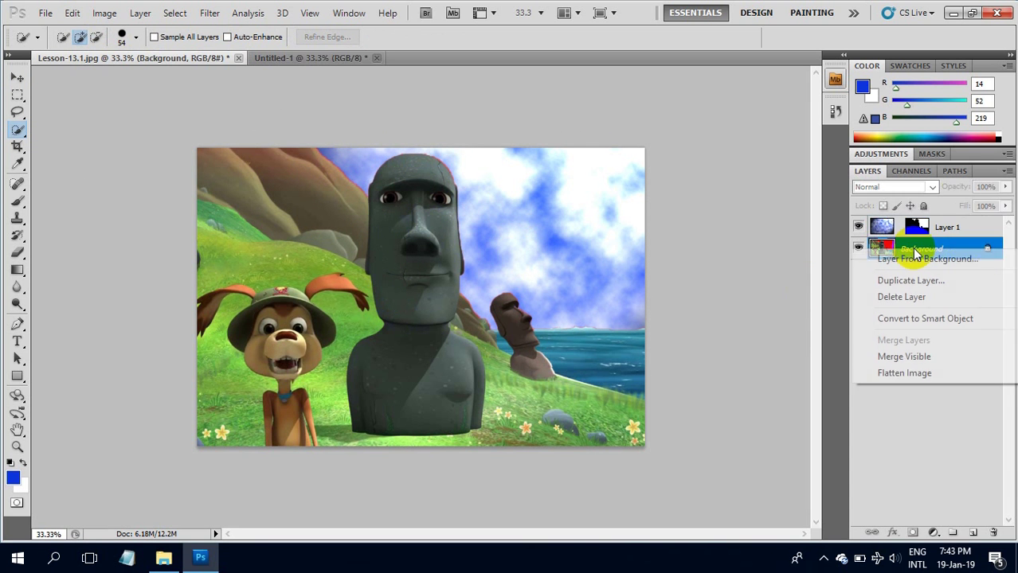
left_click(902, 373)
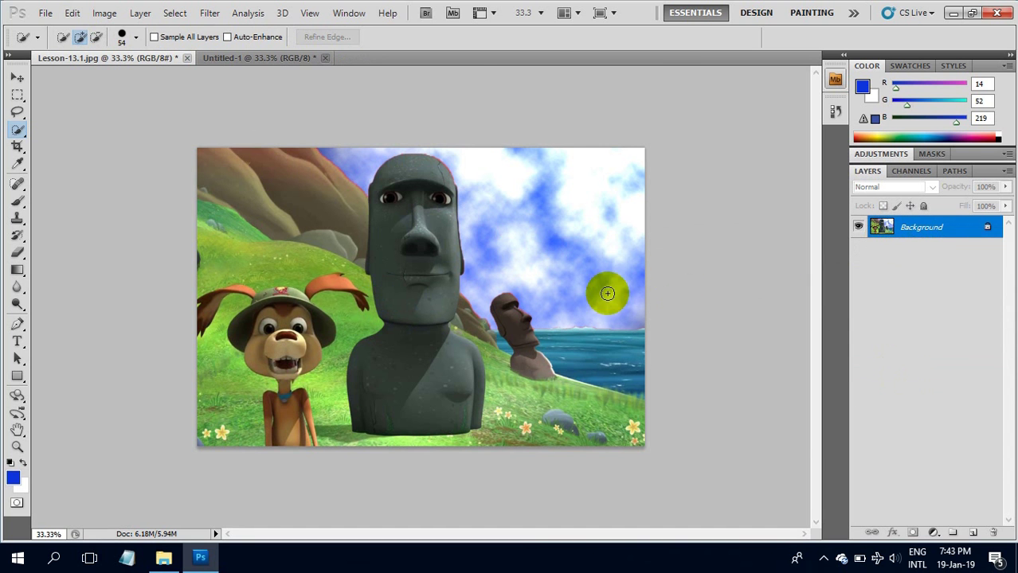
key("ctrl+a")
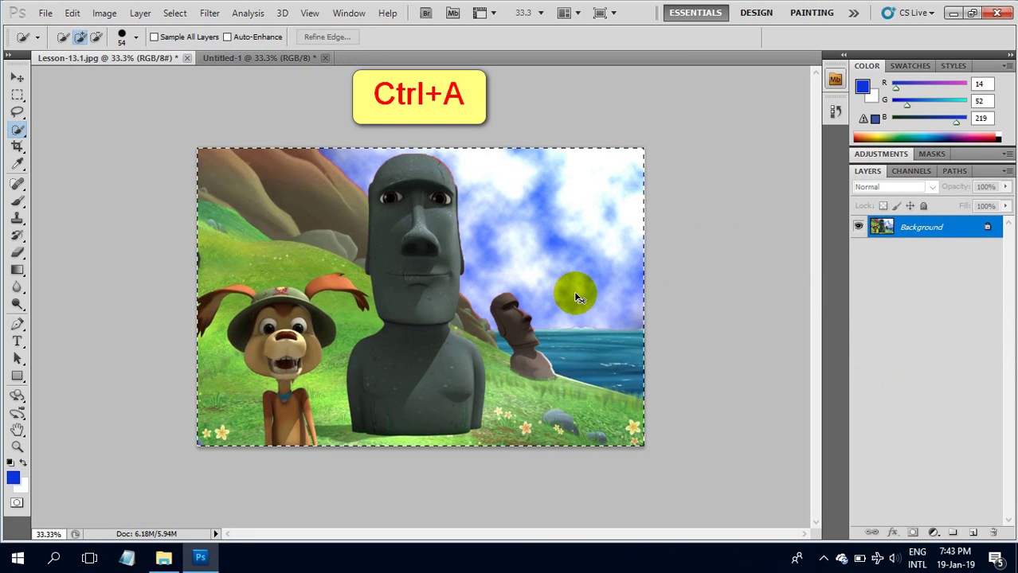
key("ctrl+x")
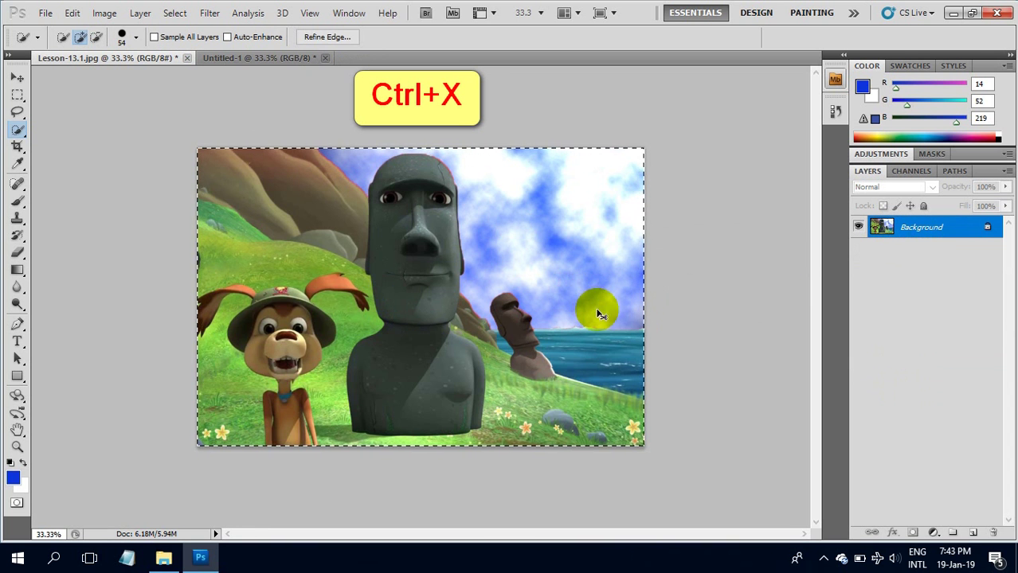
Step: Switch to the Untitled-1 document and fill its blank background with the Clouds render filter
left_click(273, 60)
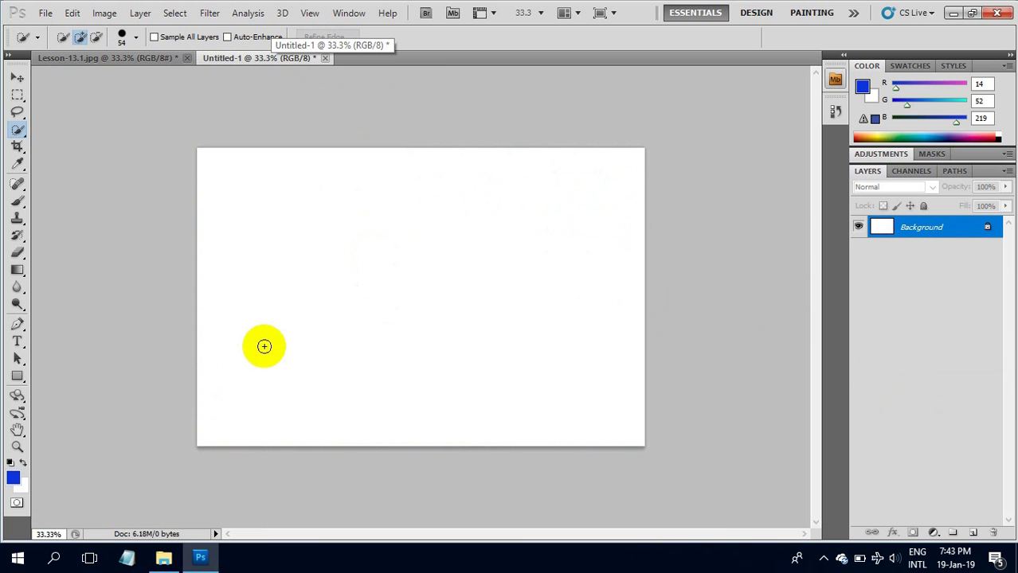
left_click(212, 14)
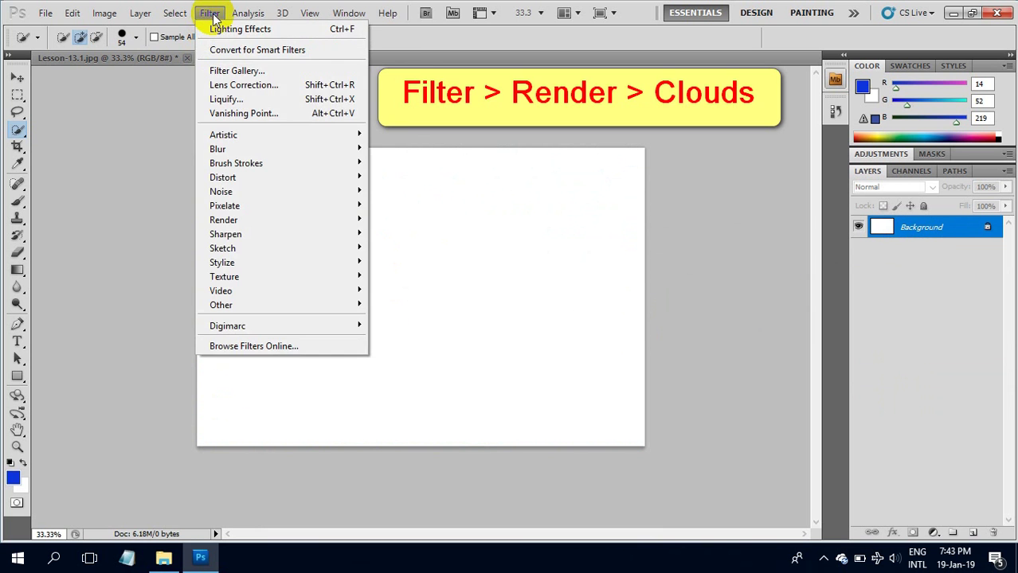
mouse_move(277, 220)
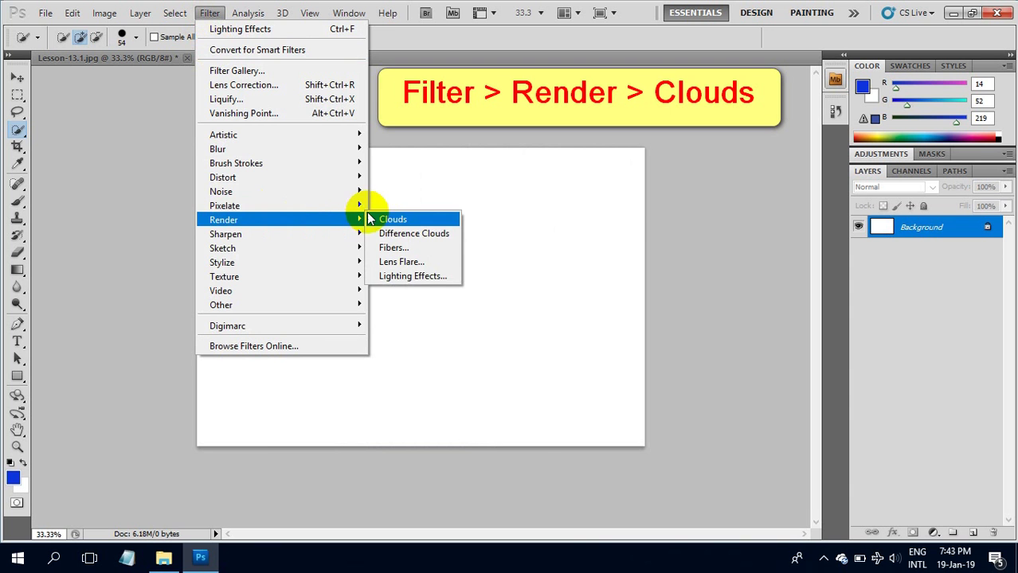
left_click(390, 221)
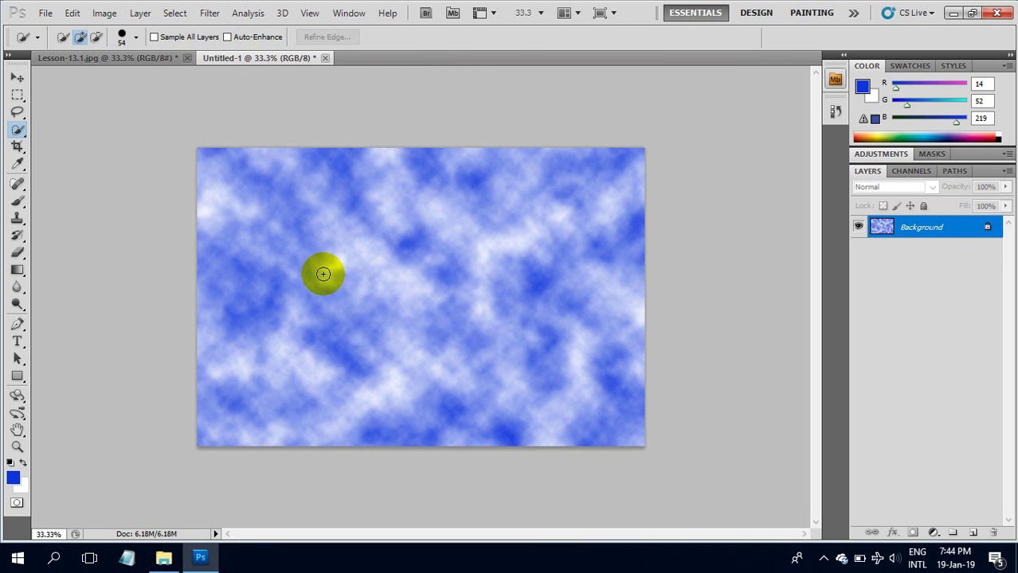
Step: Add a Lens Flare near the top centre of the clouds with 100% brightness and the 50-300mm Zoom lens type
left_click(211, 17)
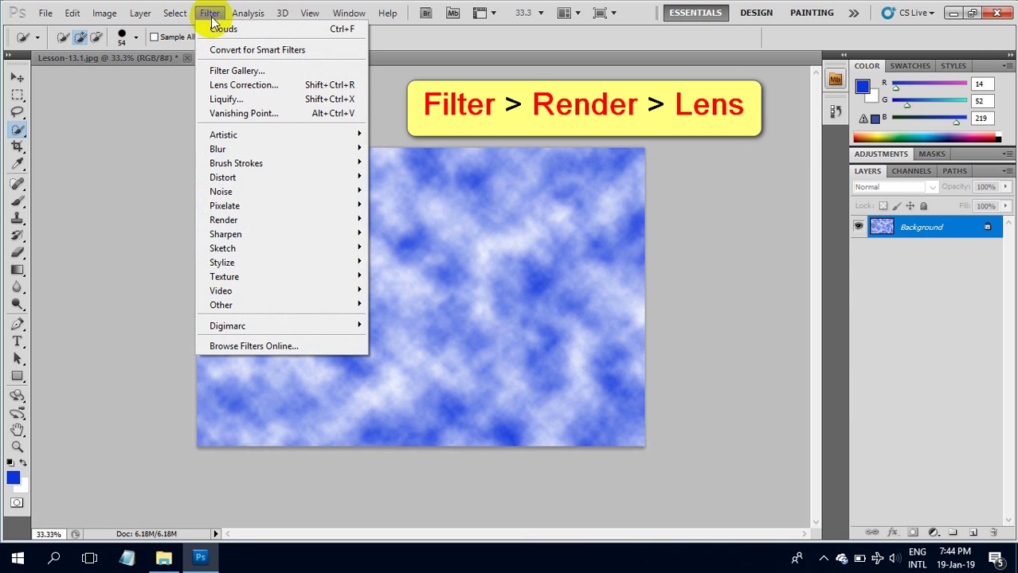
mouse_move(243, 223)
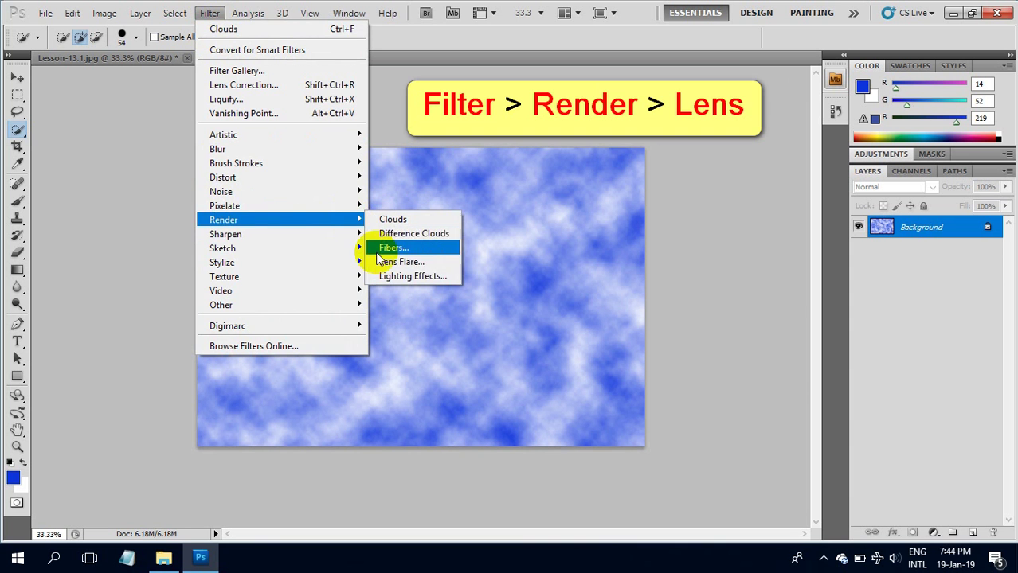
left_click(400, 262)
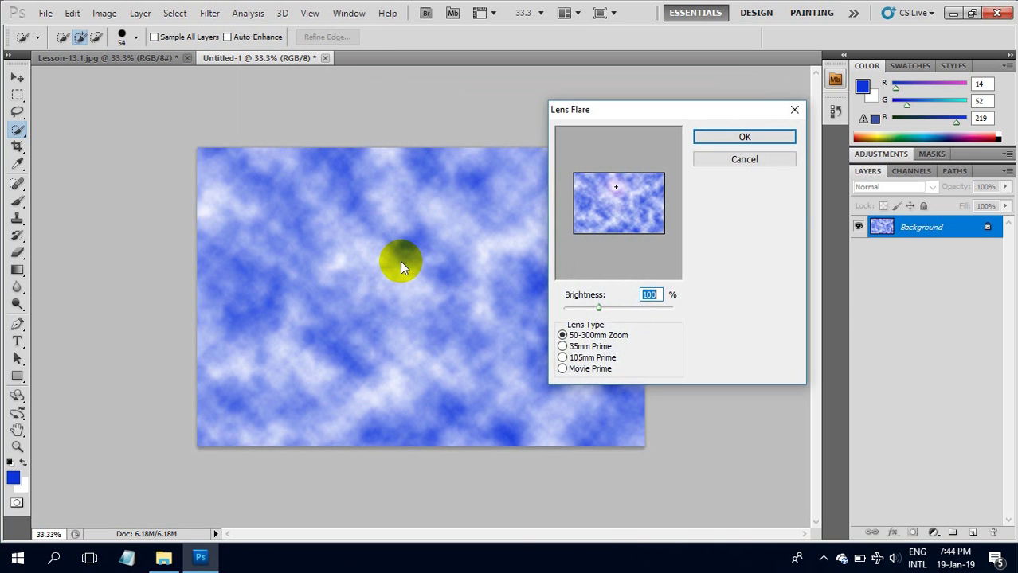
left_click_drag(635, 113, 649, 109)
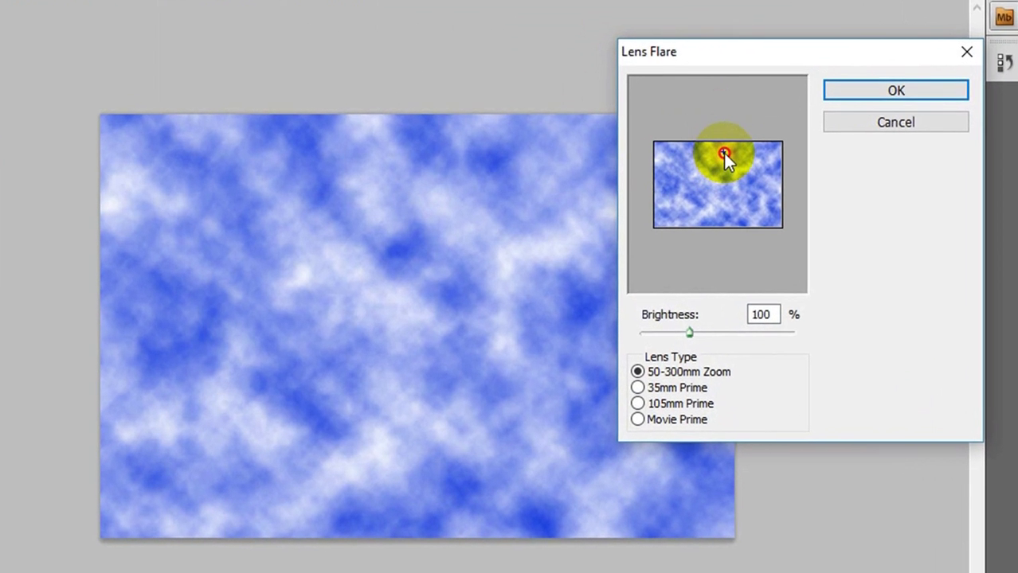
left_click(859, 94)
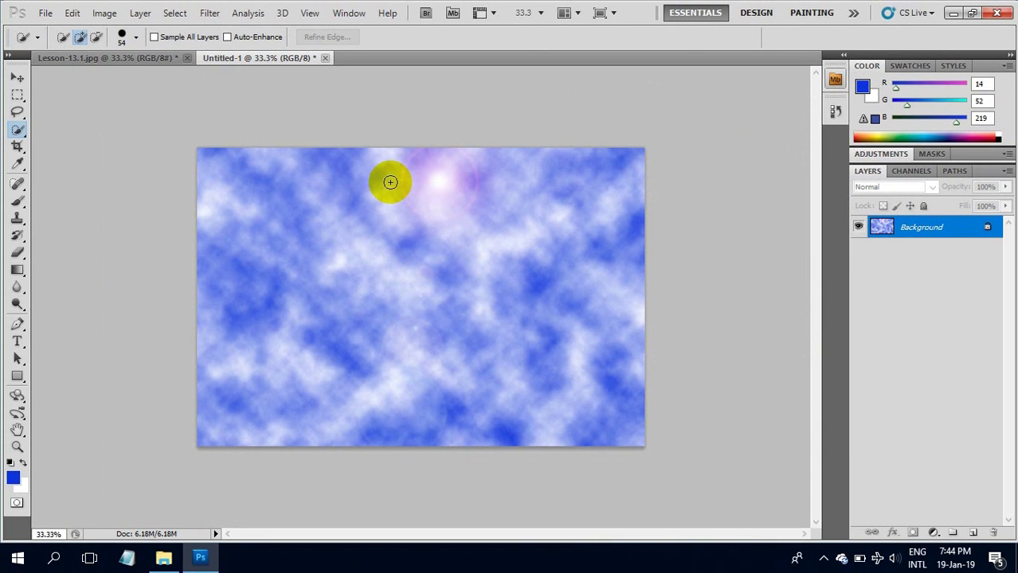
Step: Apply Lighting Effects to the clouds with the Blue Omni style, enlarging the light circle slightly
left_click(206, 12)
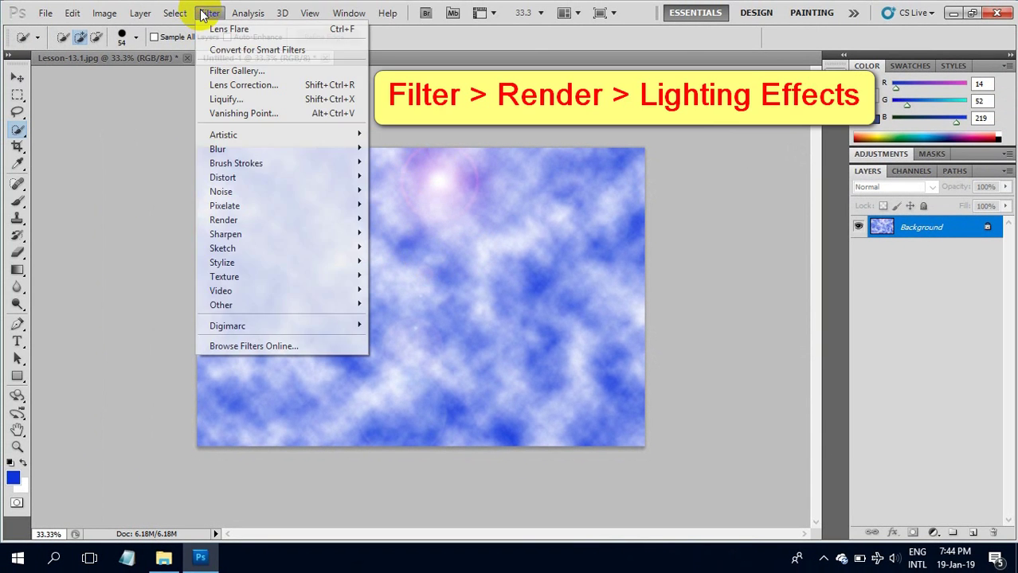
mouse_move(264, 213)
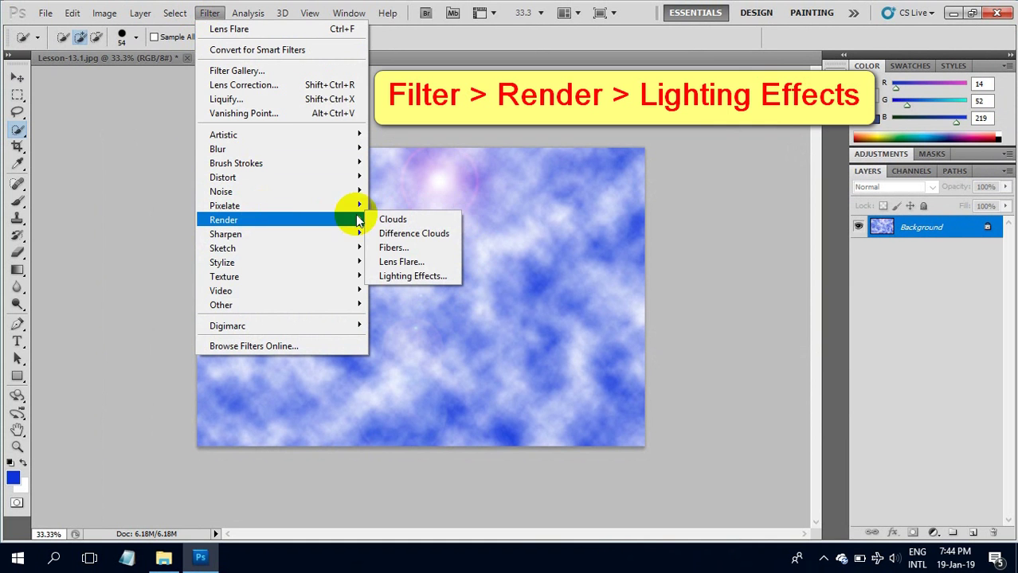
left_click(392, 276)
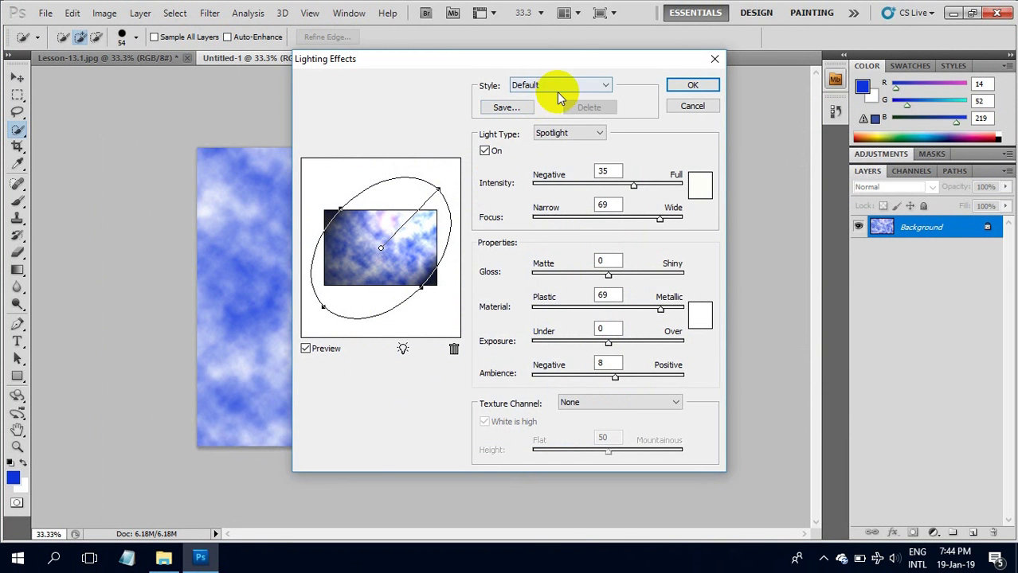
left_click(583, 85)
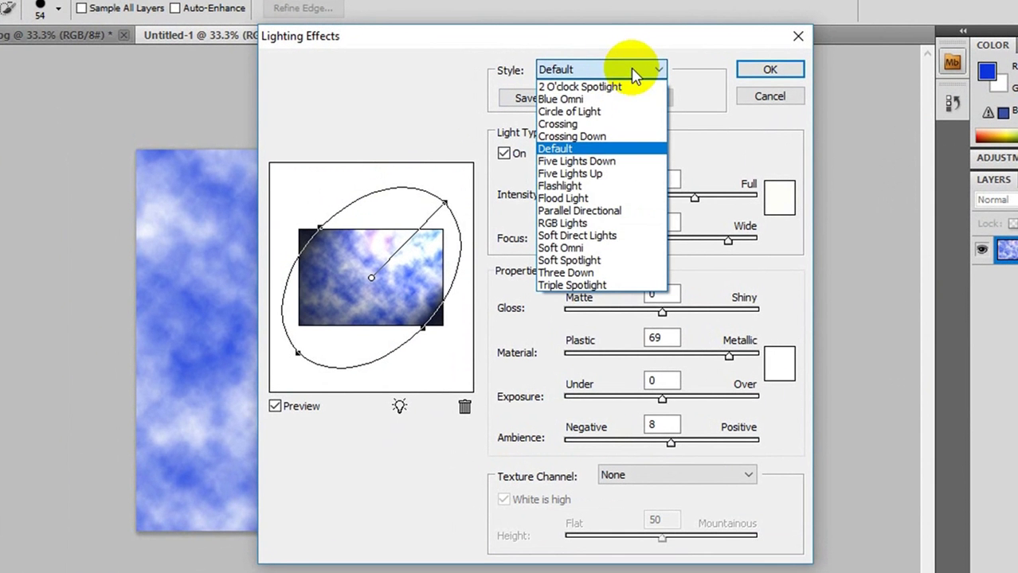
left_click(584, 101)
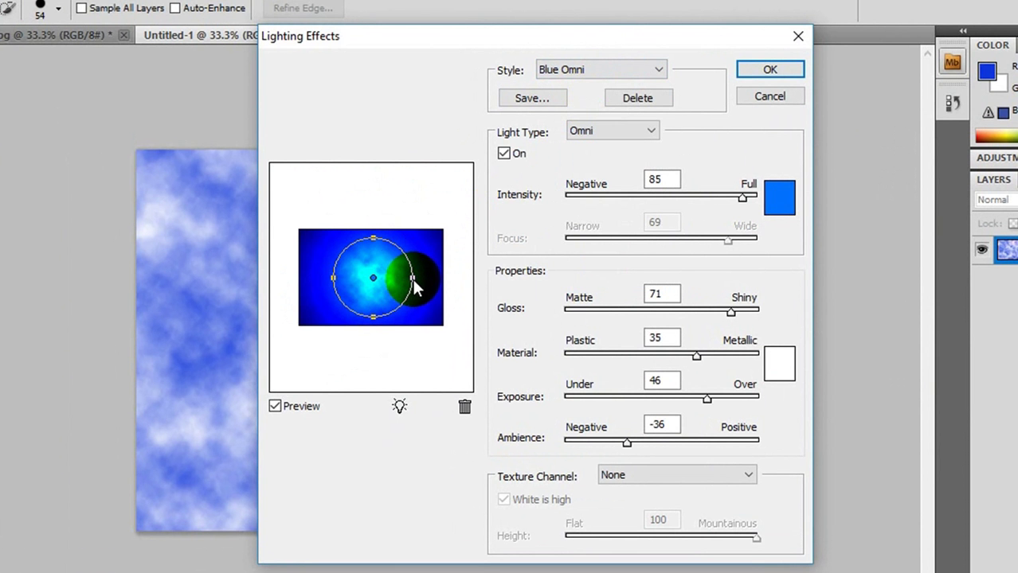
left_click_drag(413, 279, 425, 279)
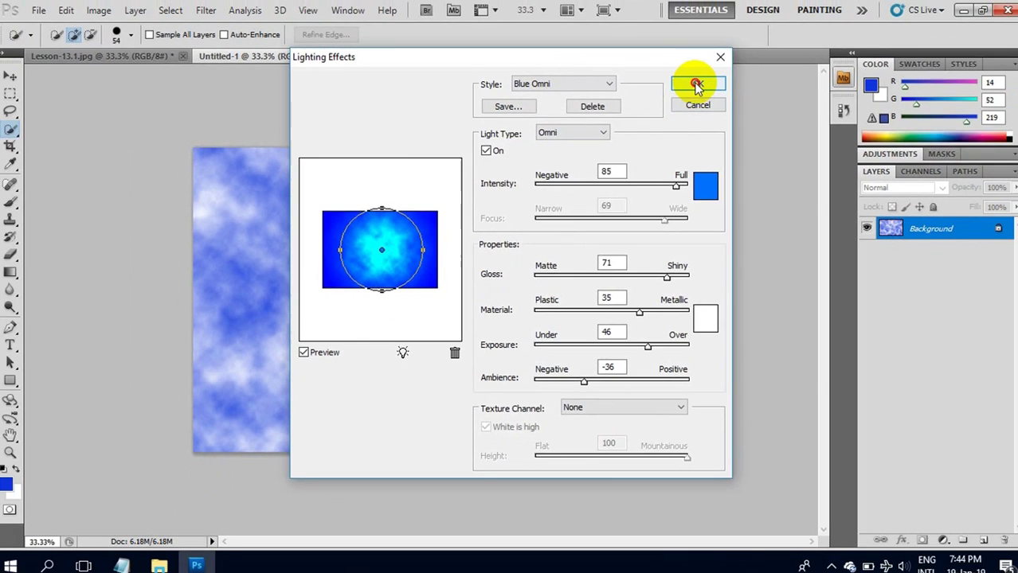
left_click(769, 70)
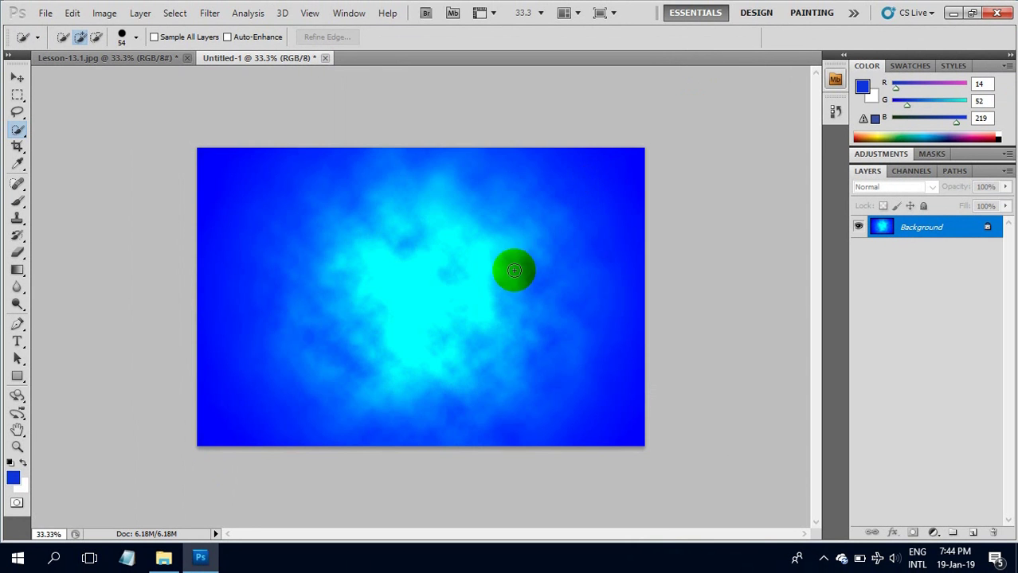
Step: Paste the cut statue picture and scale it proportionally to about 29% in the canvas's lower-left corner
key("ctrl+v")
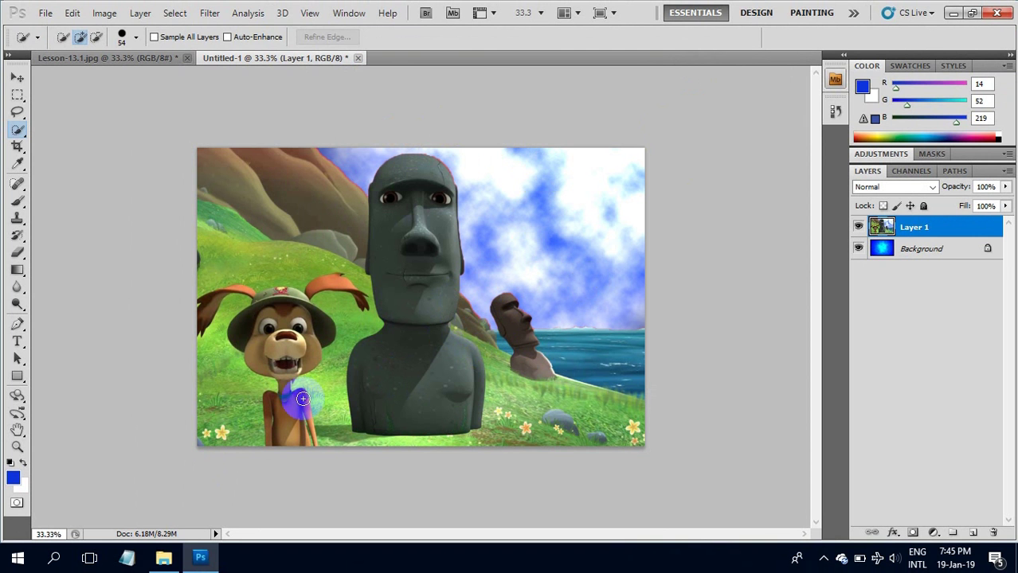
key("ctrl+t")
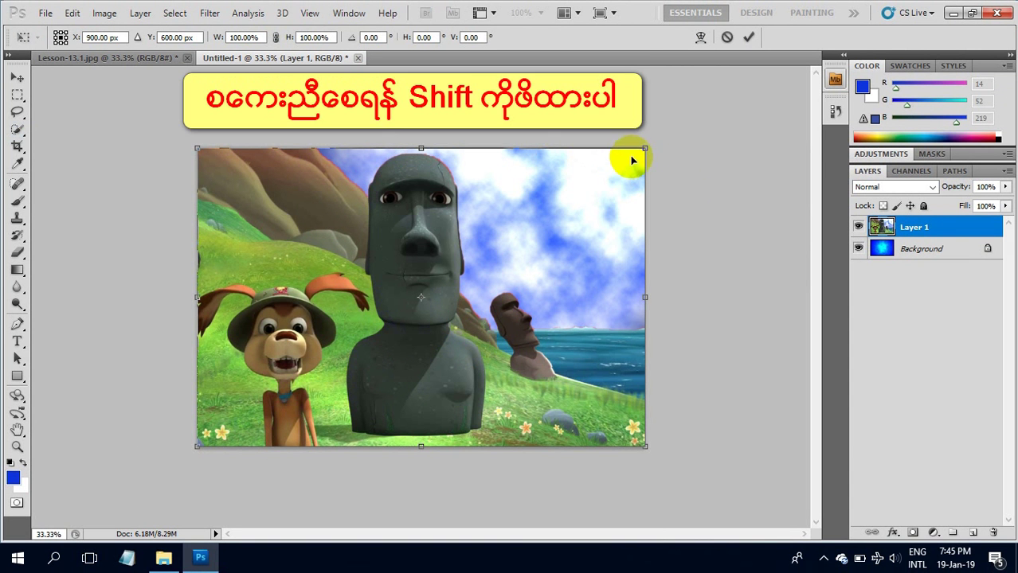
left_click_drag(643, 152, 341, 380)
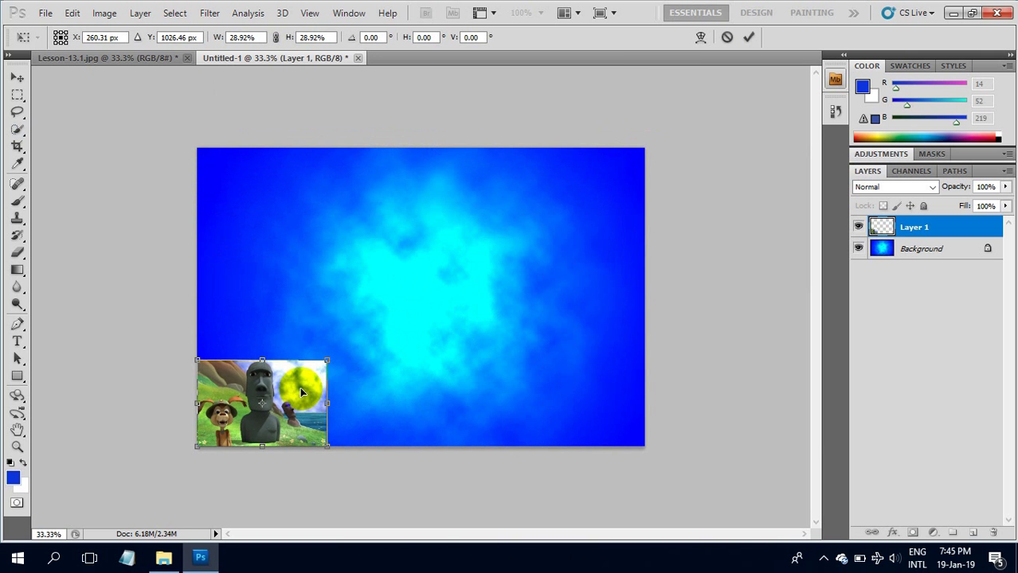
key("Return")
key("w")
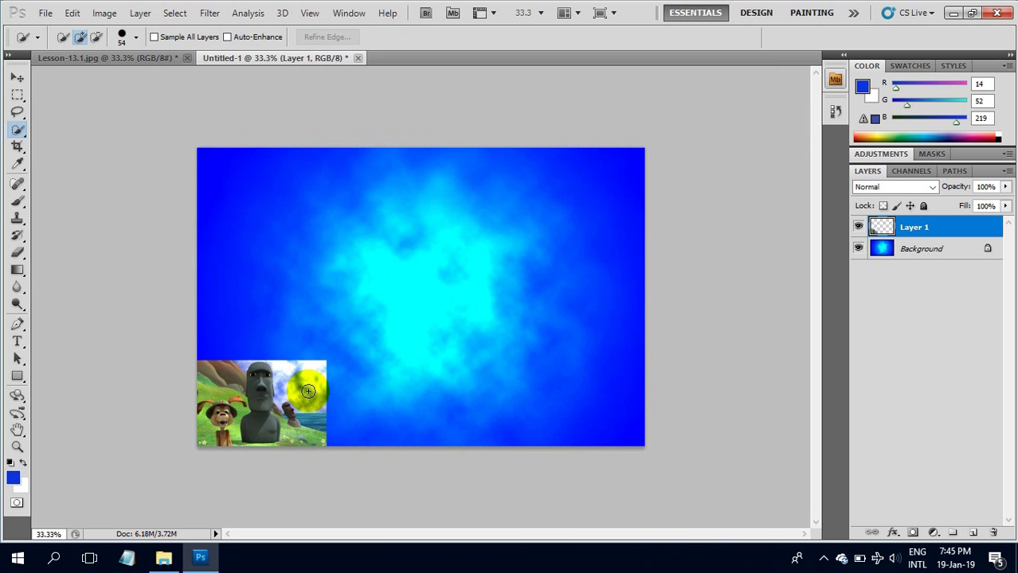
Step: Duplicate the small statue picture with the Move Tool into the other three corners of the canvas
left_click(17, 79)
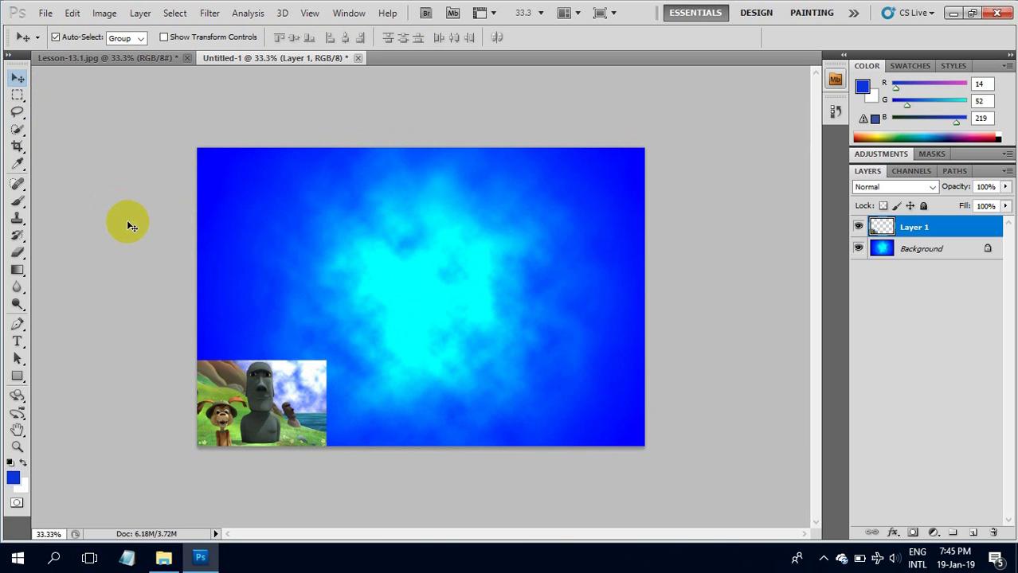
left_click_drag(263, 388, 582, 390)
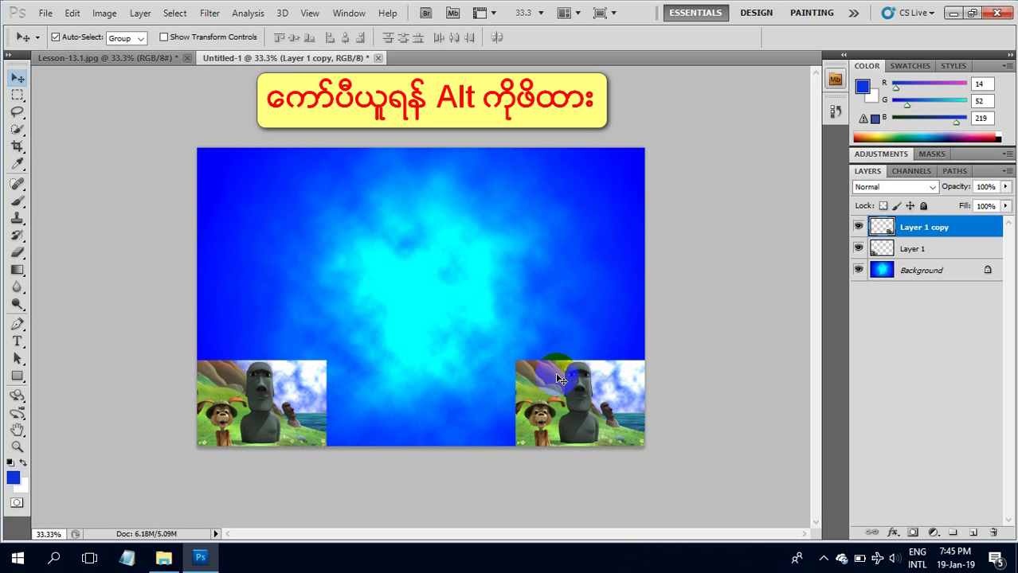
left_click_drag(557, 382, 565, 171)
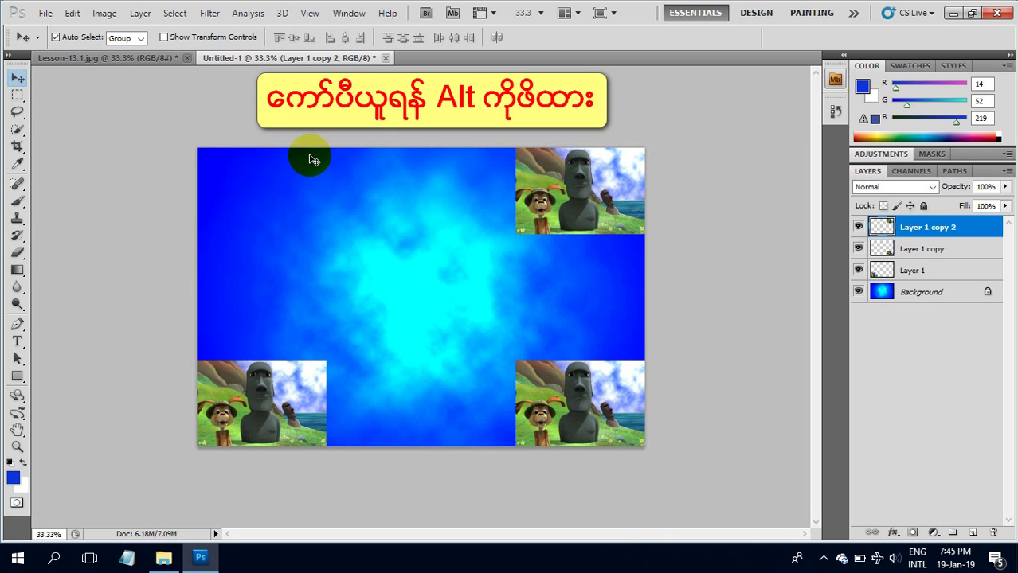
left_click_drag(551, 188, 231, 191)
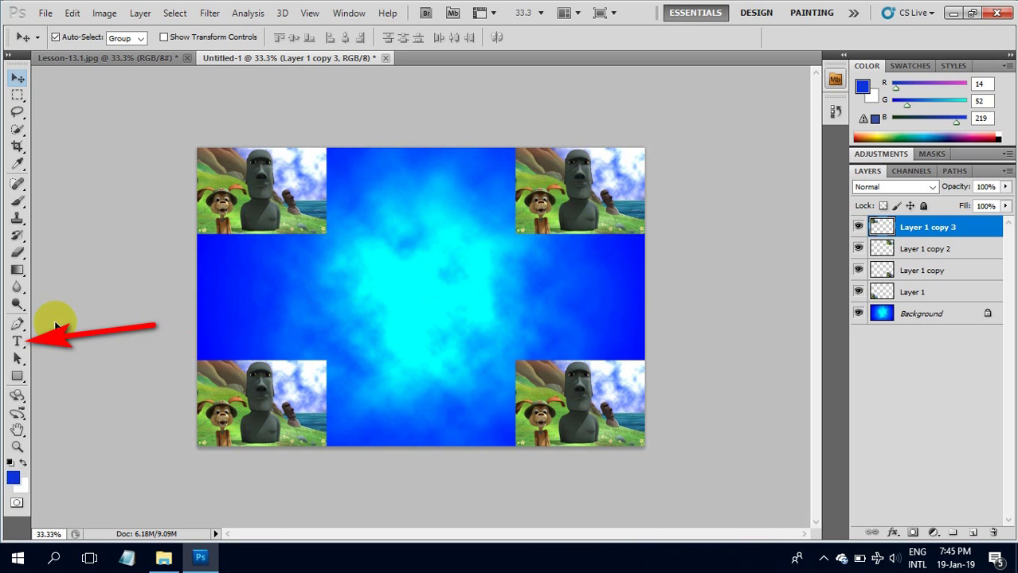
Step: Start a horizontal text line left of the canvas centre and set its font size to 40 pt
left_click(16, 343)
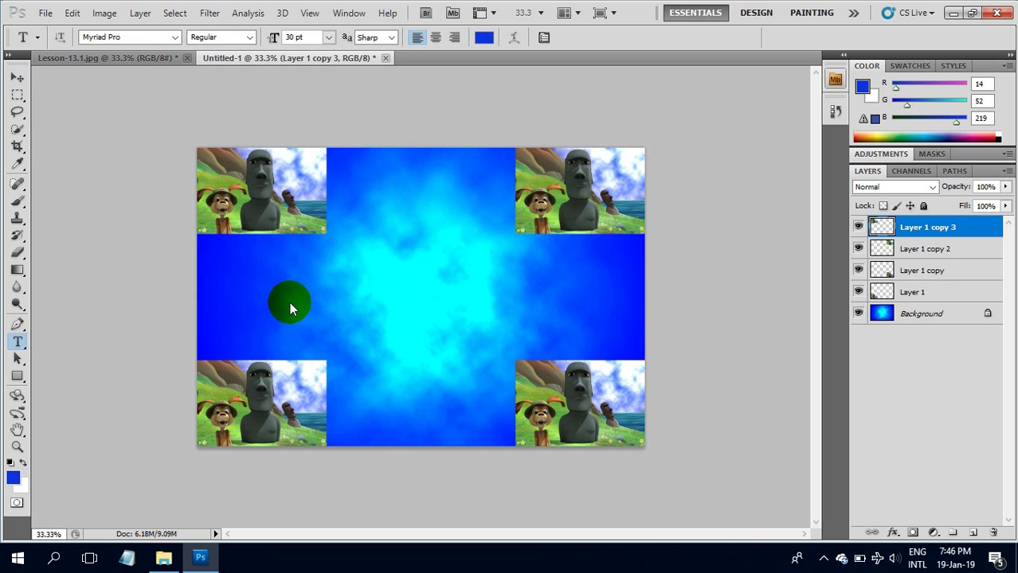
left_click(293, 301)
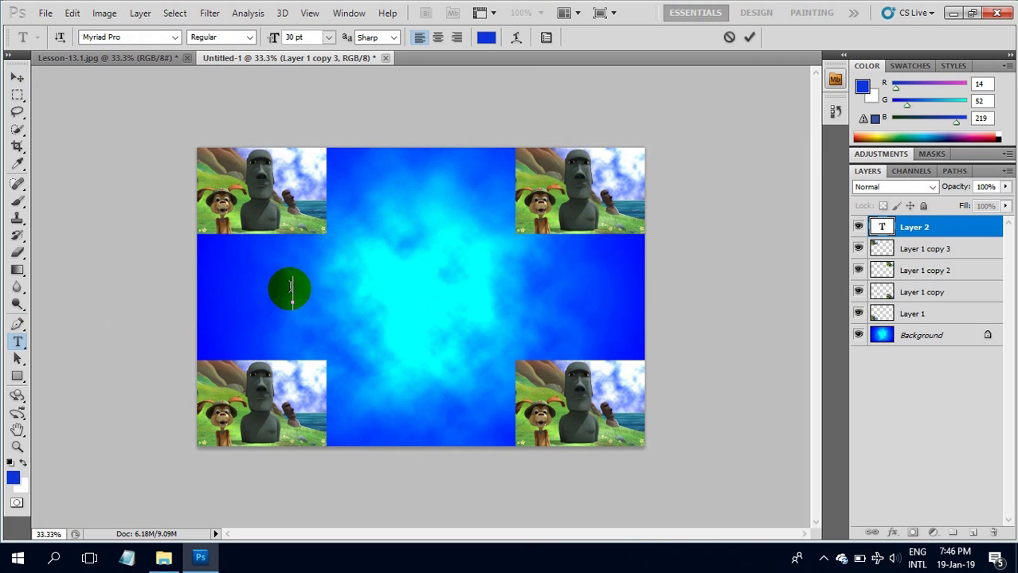
left_click(545, 39)
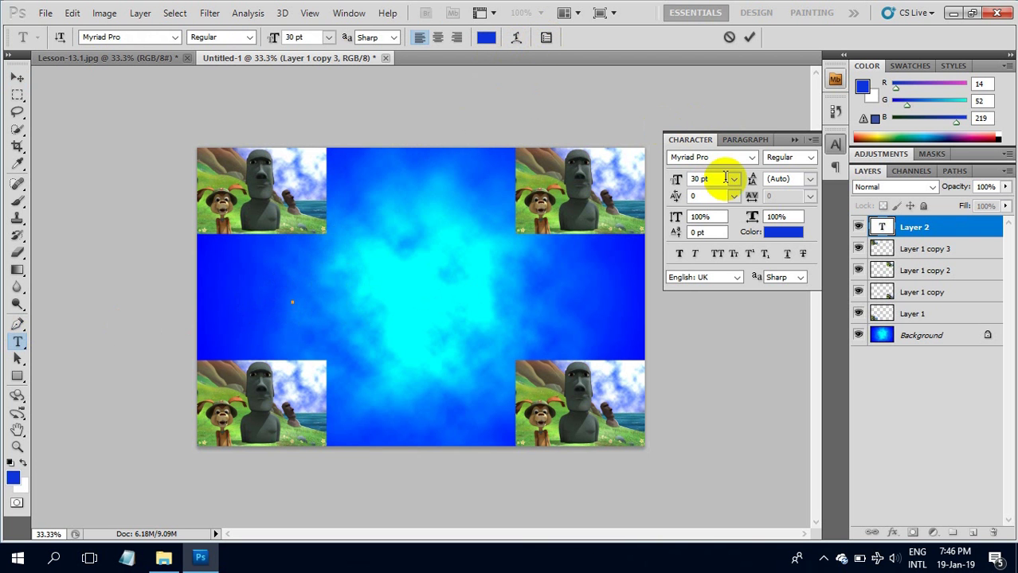
left_click(296, 286)
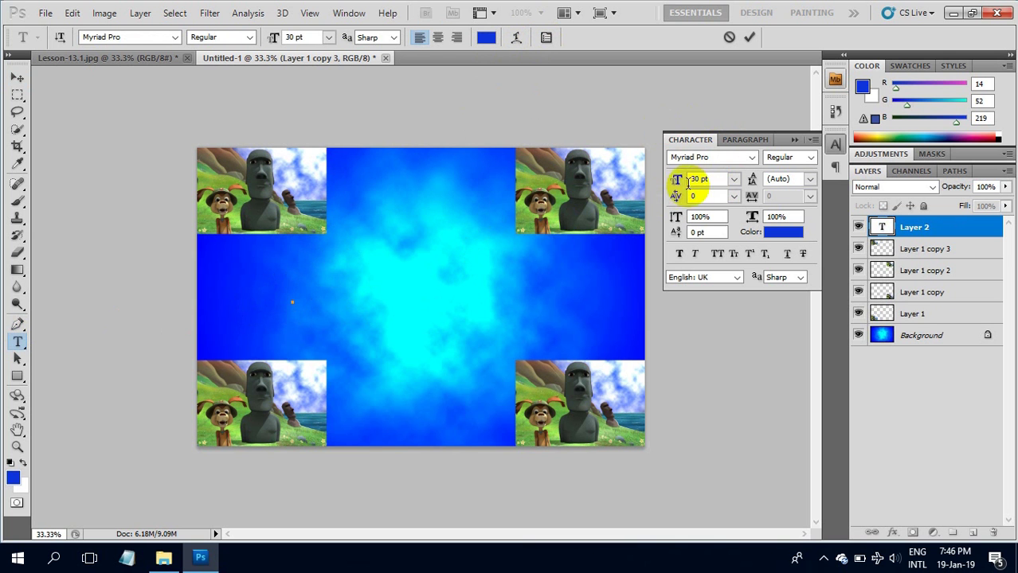
left_click_drag(714, 179, 671, 181)
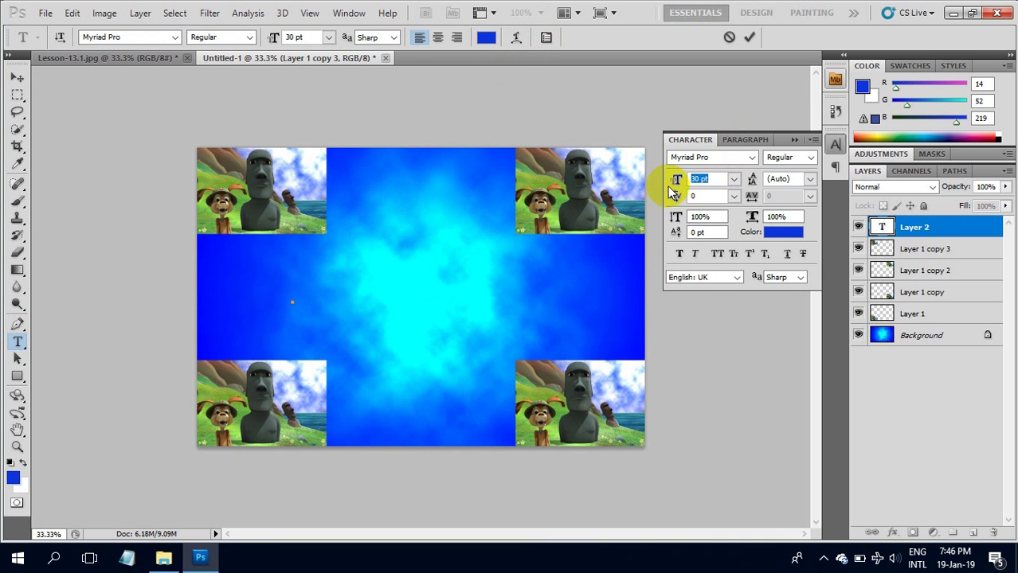
type("40")
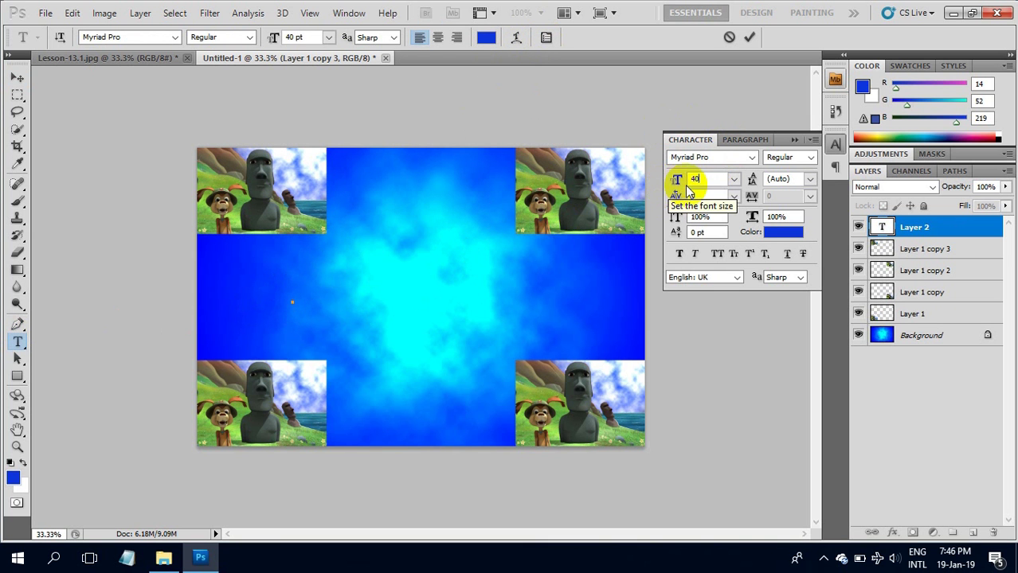
left_click(755, 161)
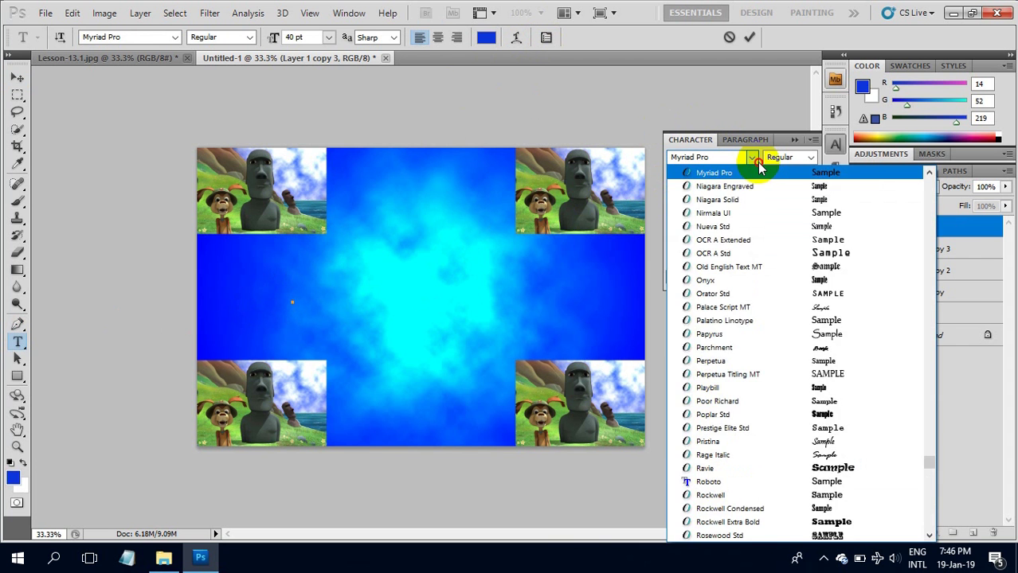
left_click(754, 159)
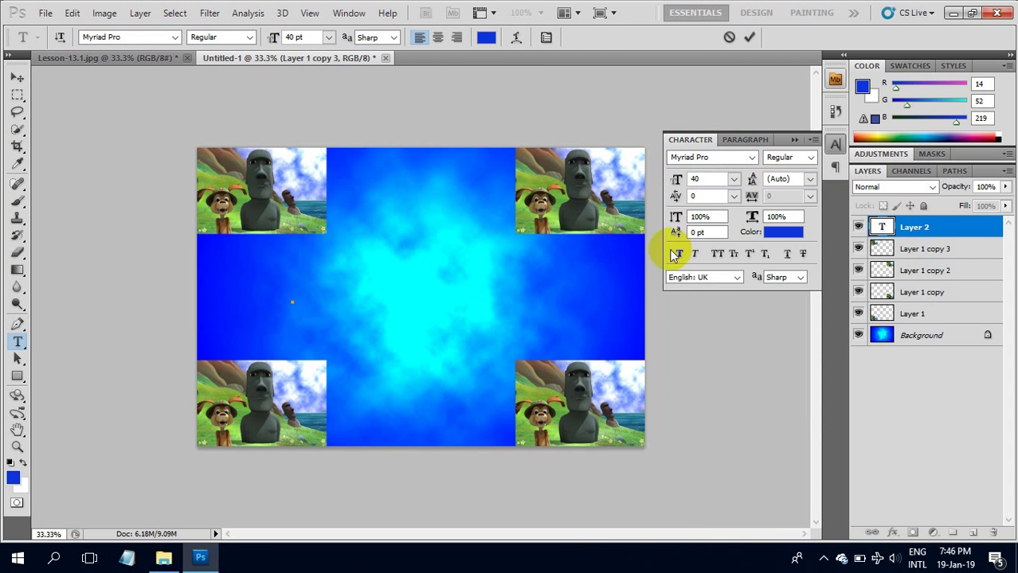
Step: Set the text colour to near-white eef0f5 and return to the text line for entry
left_click(785, 231)
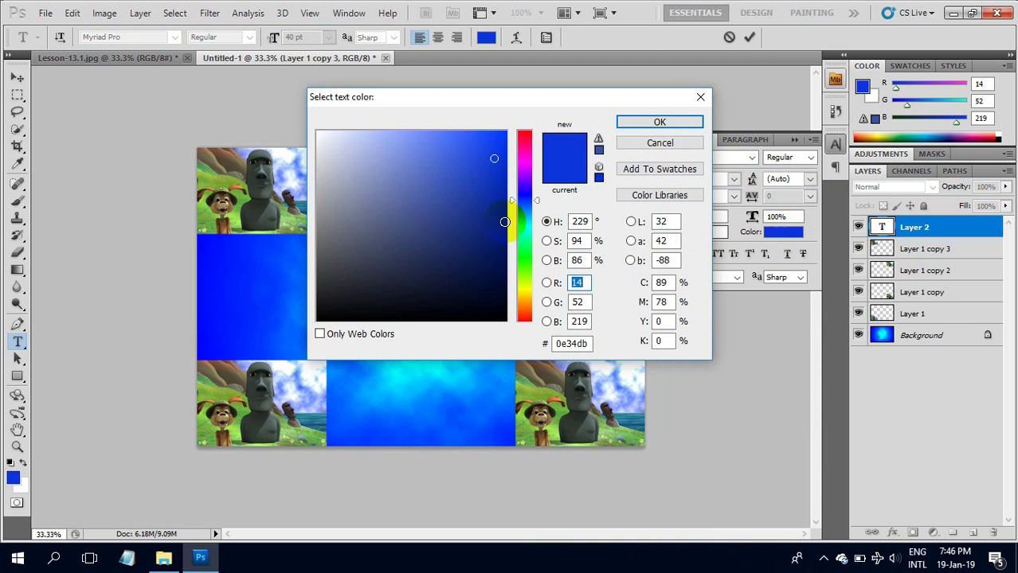
left_click(321, 139)
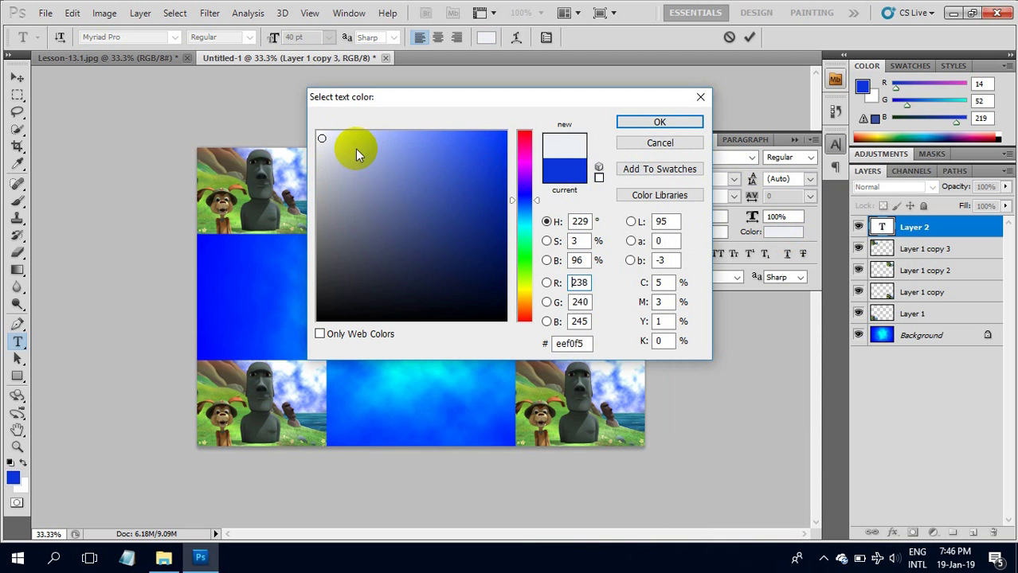
left_click(680, 121)
left_click(295, 300)
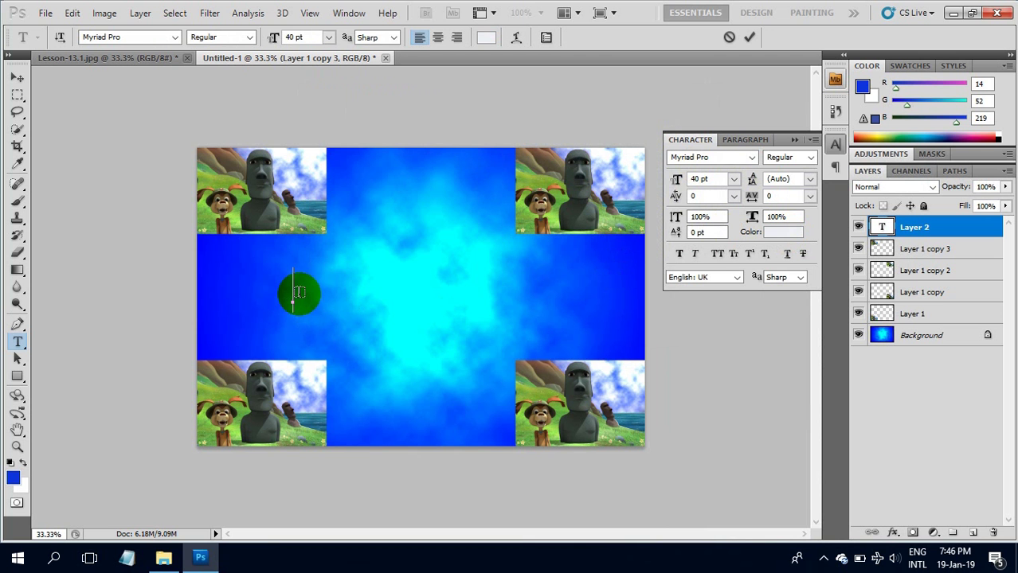
Step: Enter WTYT as the text line and close the Character and Paragraph panel group
type("WTYT")
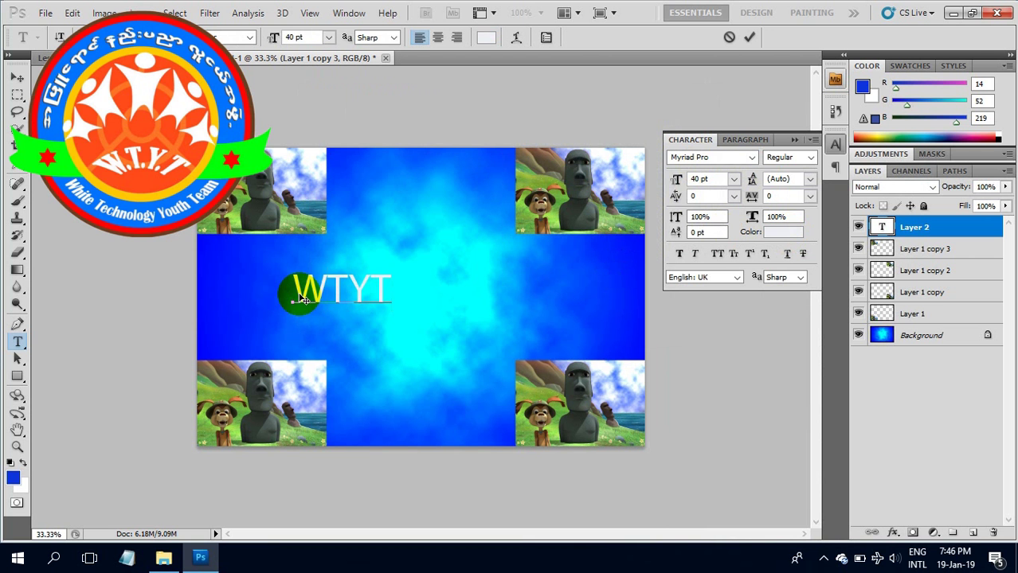
left_click(812, 141)
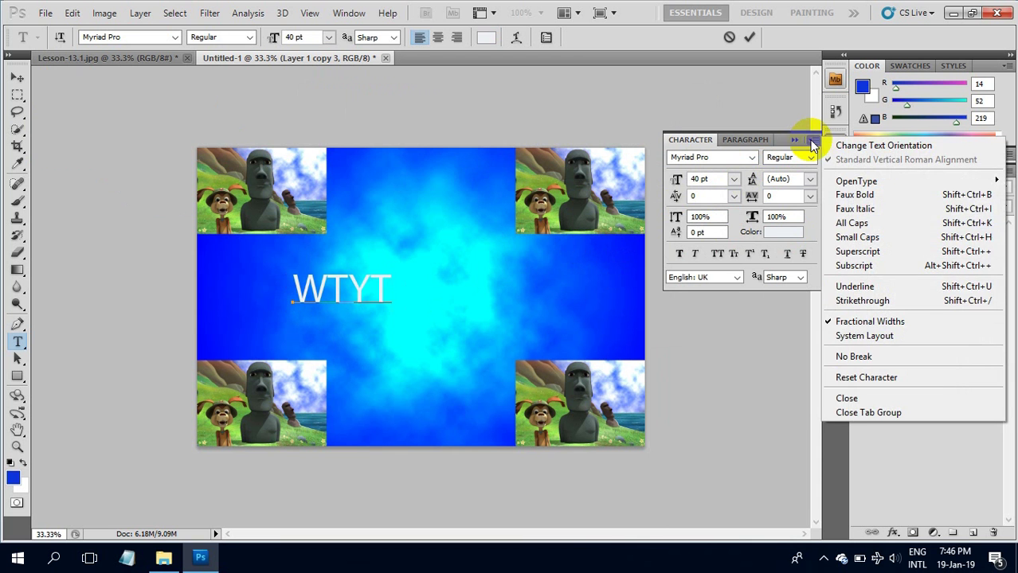
left_click(867, 412)
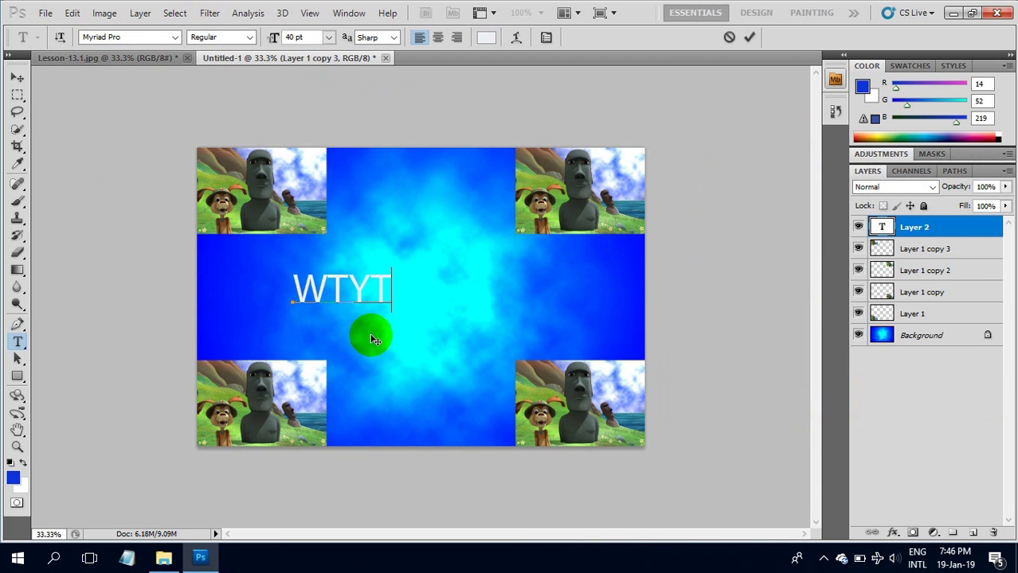
Step: Scale the WTYT text proportionally to about 273% and place it in the middle of the canvas
left_click(15, 79)
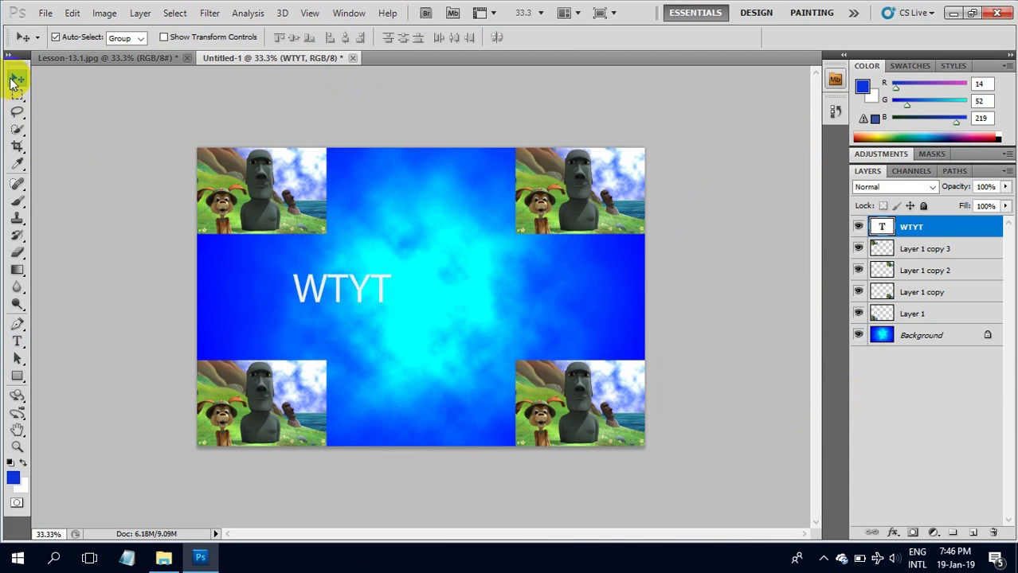
left_click_drag(315, 297, 430, 306)
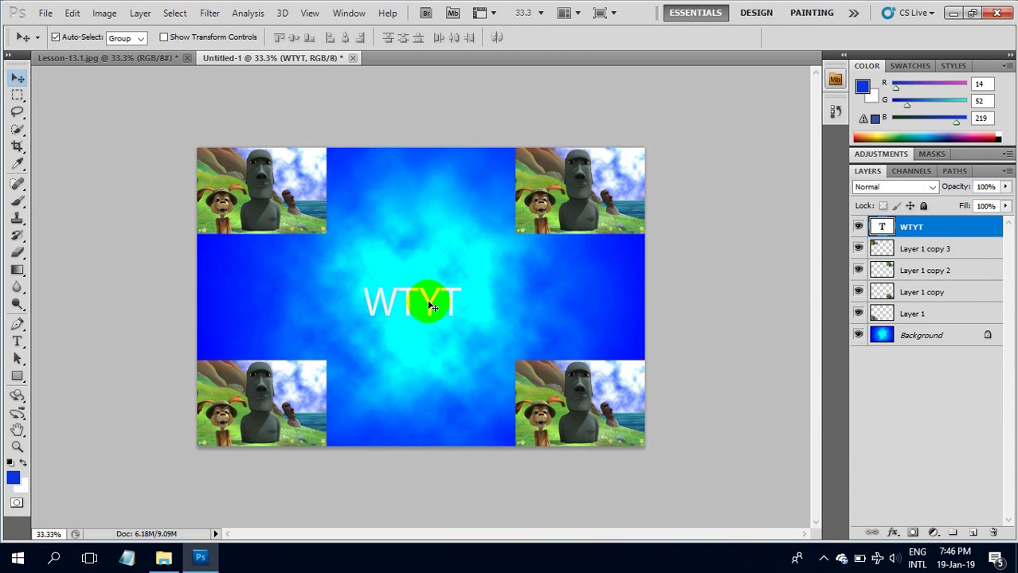
key("ctrl+t")
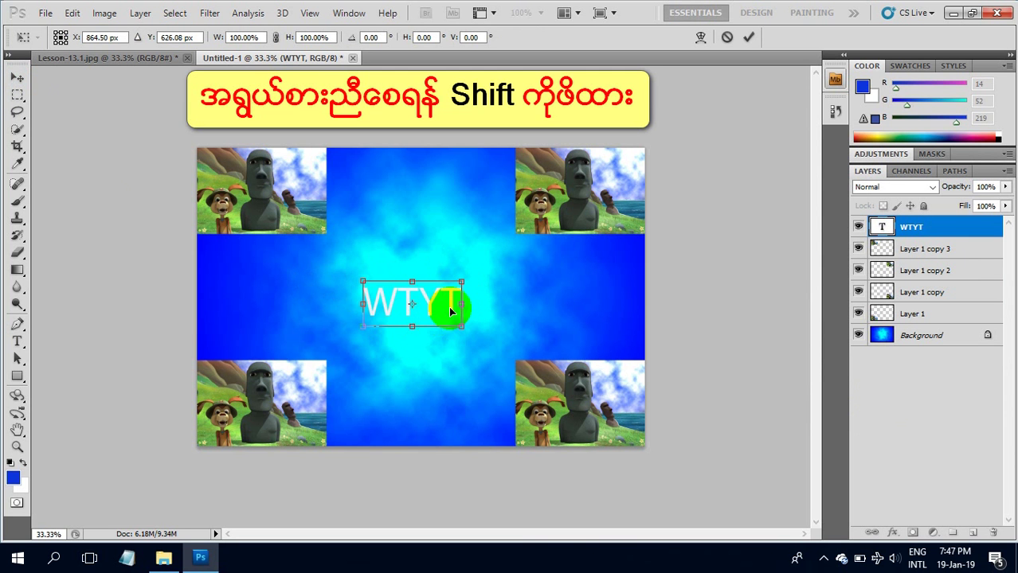
left_click_drag(461, 281, 633, 200)
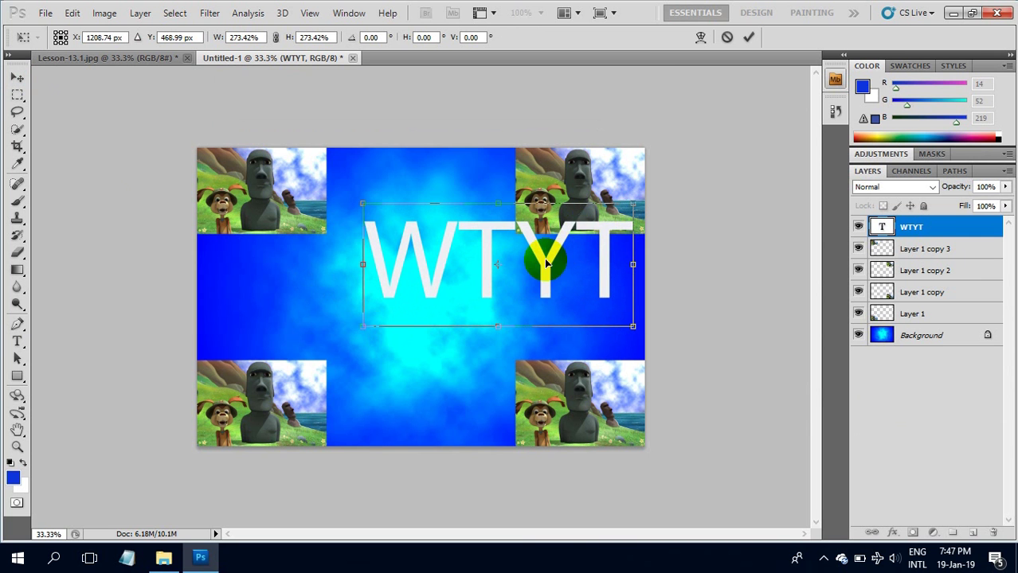
left_click_drag(542, 263, 471, 298)
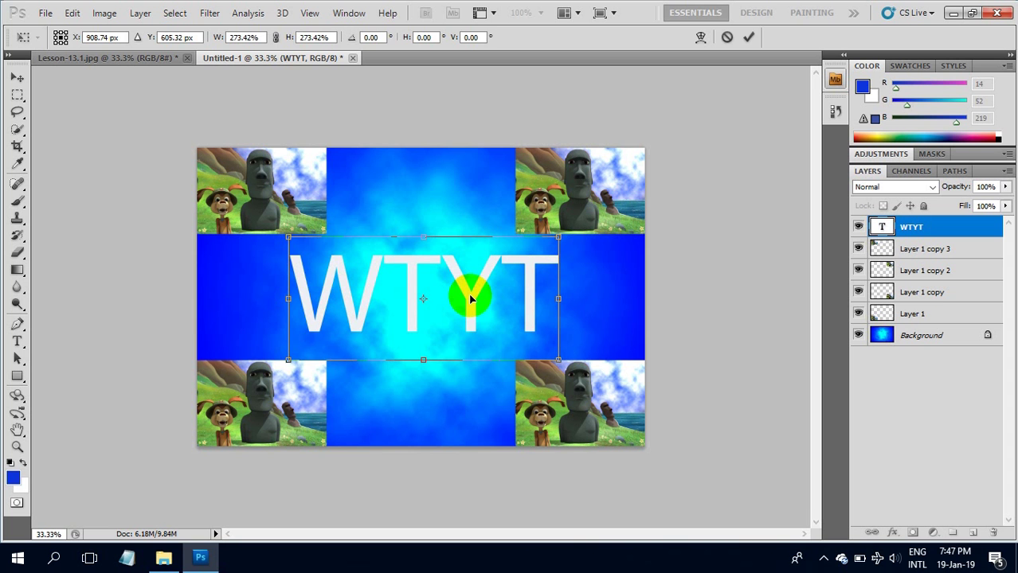
key("Return")
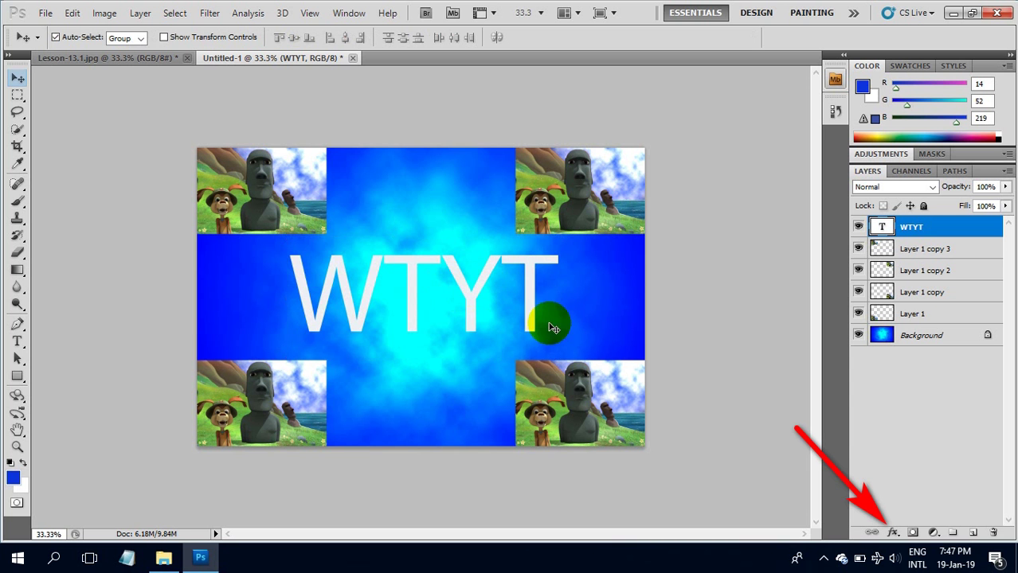
Step: Add a drop shadow to the WTYT text with a 150° angle and a distance of 28 px
left_click(895, 532)
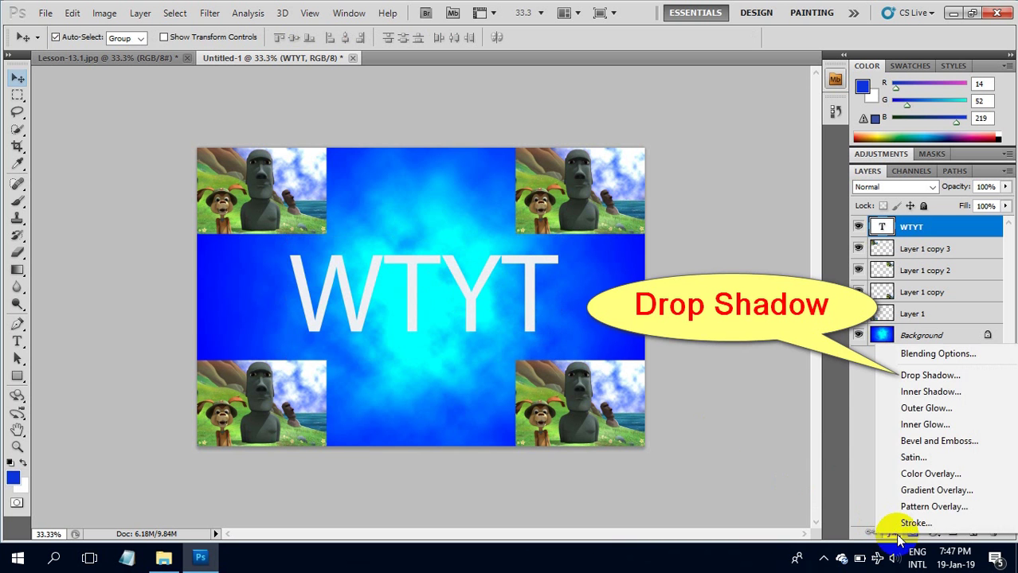
left_click(922, 379)
left_click(500, 314)
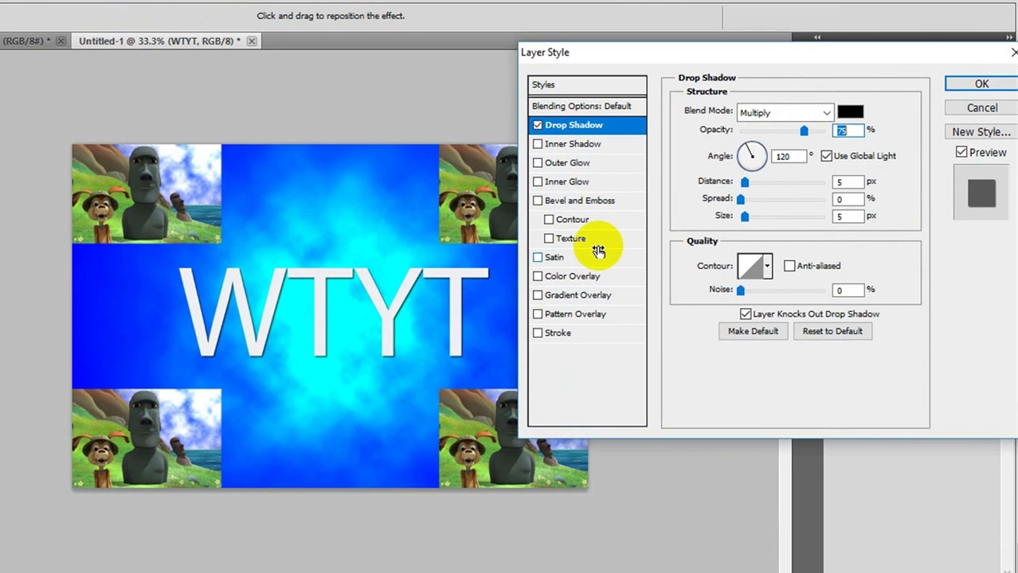
left_click(778, 185)
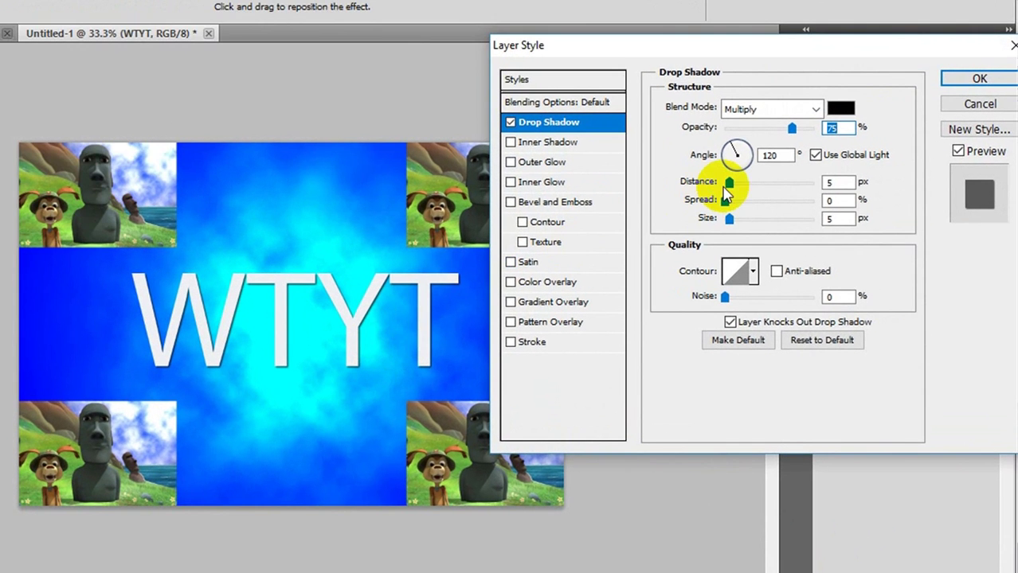
left_click_drag(731, 185, 766, 183)
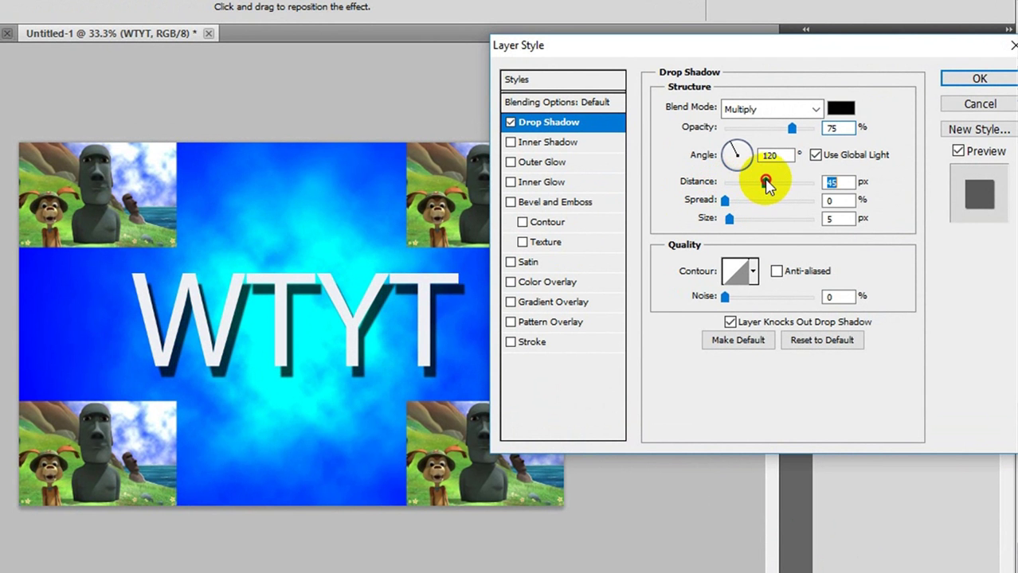
left_click(383, 355)
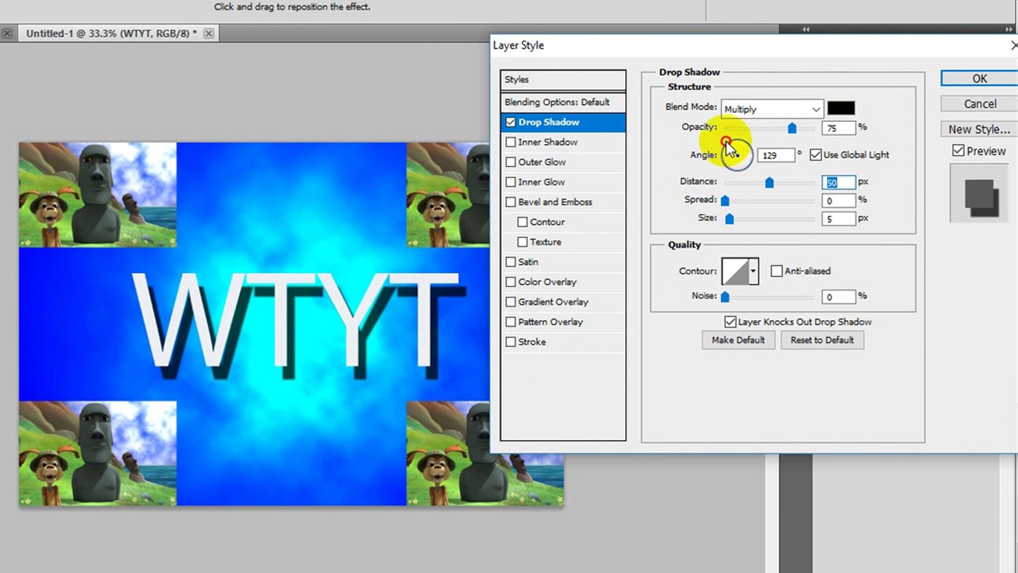
left_click_drag(726, 143, 726, 154)
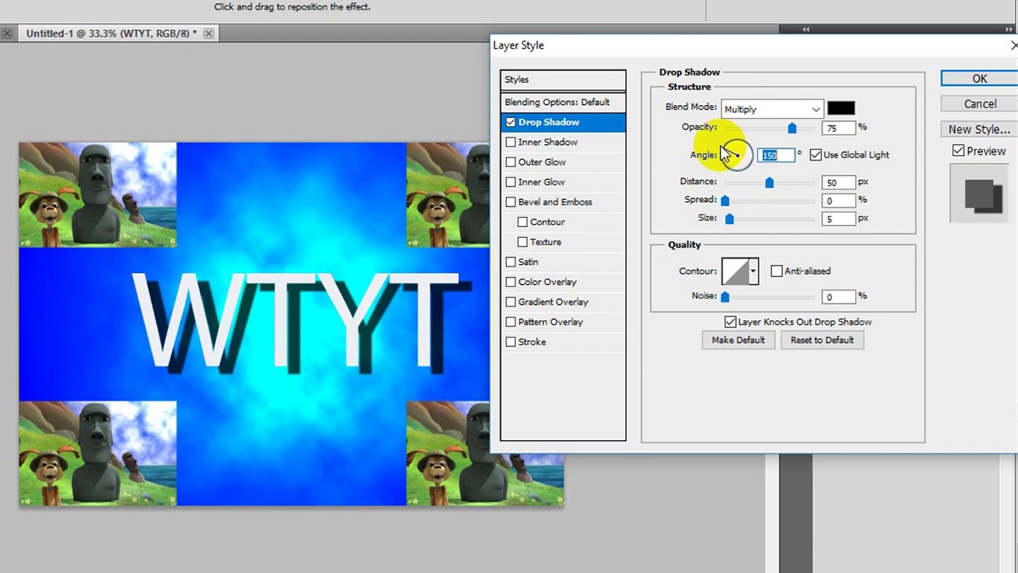
left_click(767, 187)
left_click_drag(768, 187, 752, 188)
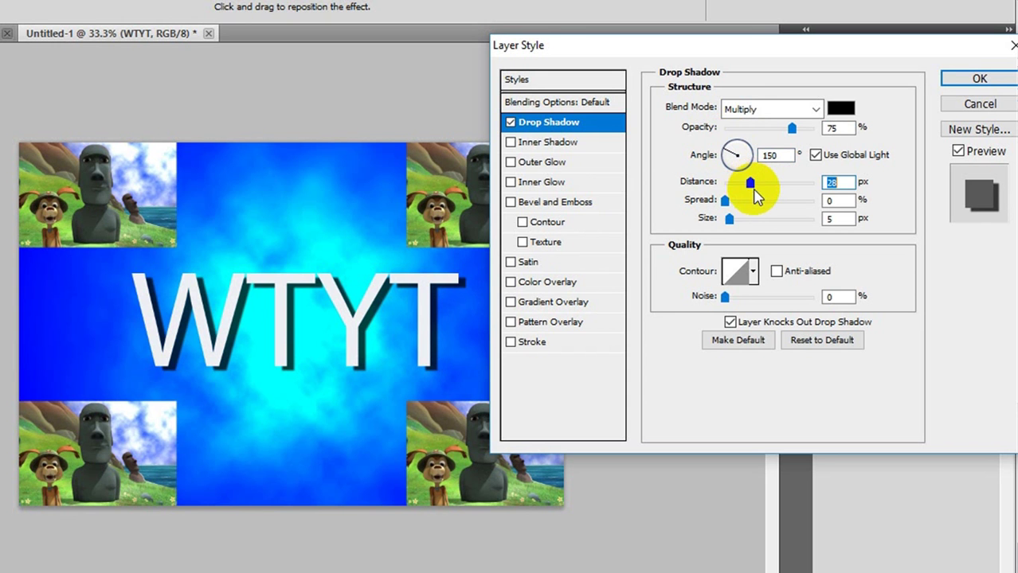
Step: Add an outer glow at 87% opacity and a blue-red-yellow gradient overlay to the WTYT text, and apply the layer styles
left_click(526, 165)
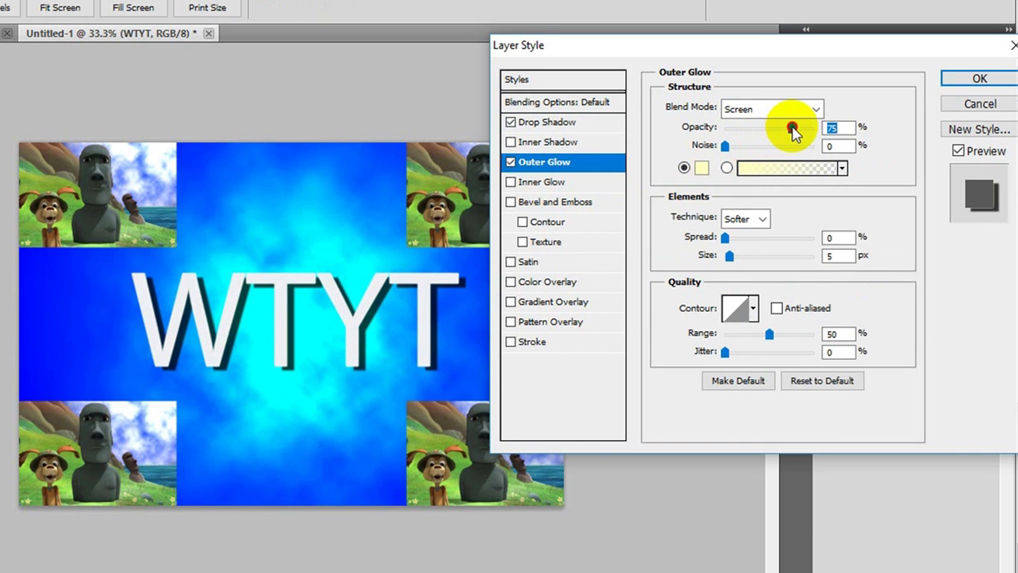
left_click_drag(792, 127, 804, 133)
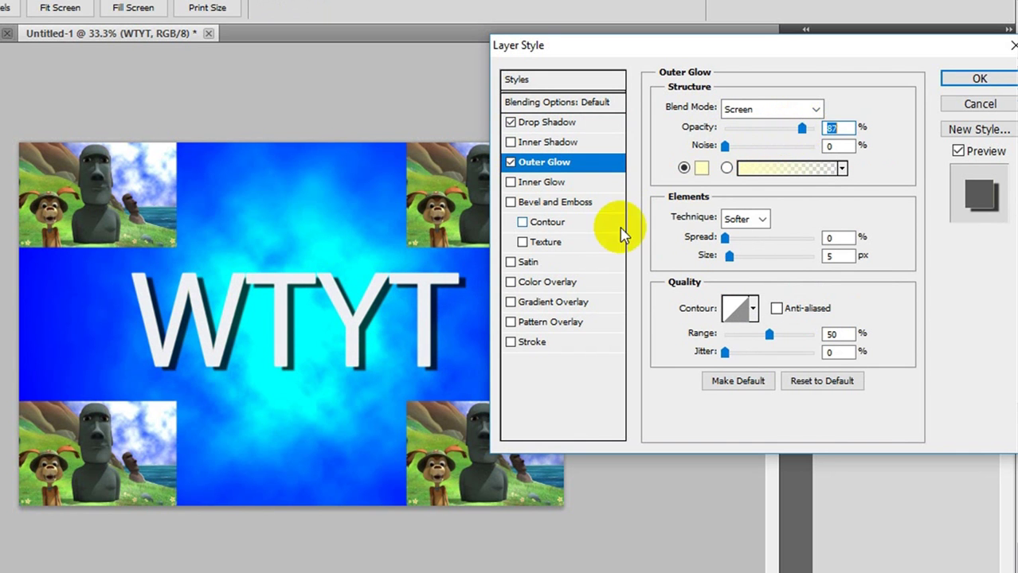
left_click(524, 309)
left_click_drag(478, 336, 391, 346)
left_click(827, 147)
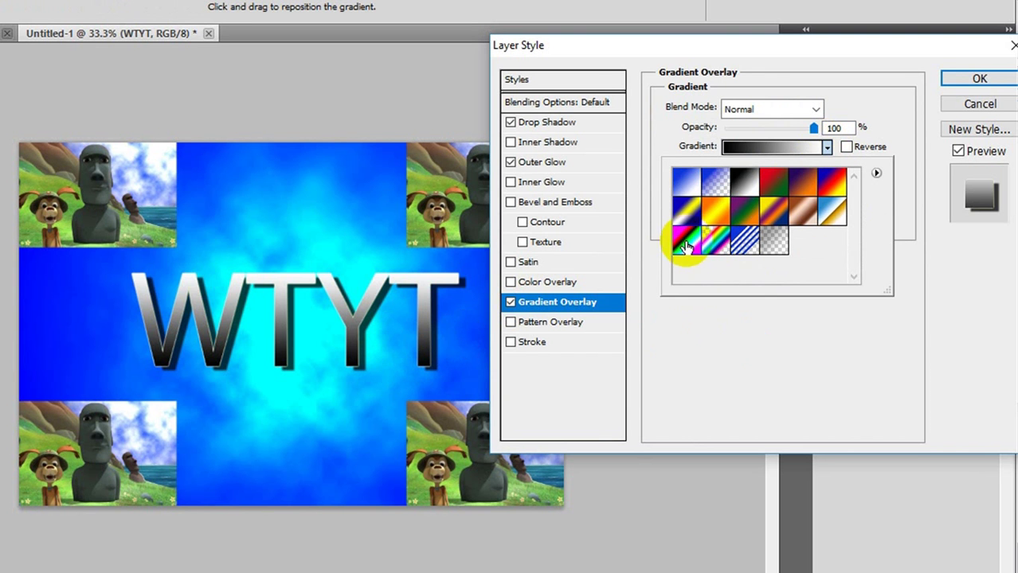
left_click(833, 183)
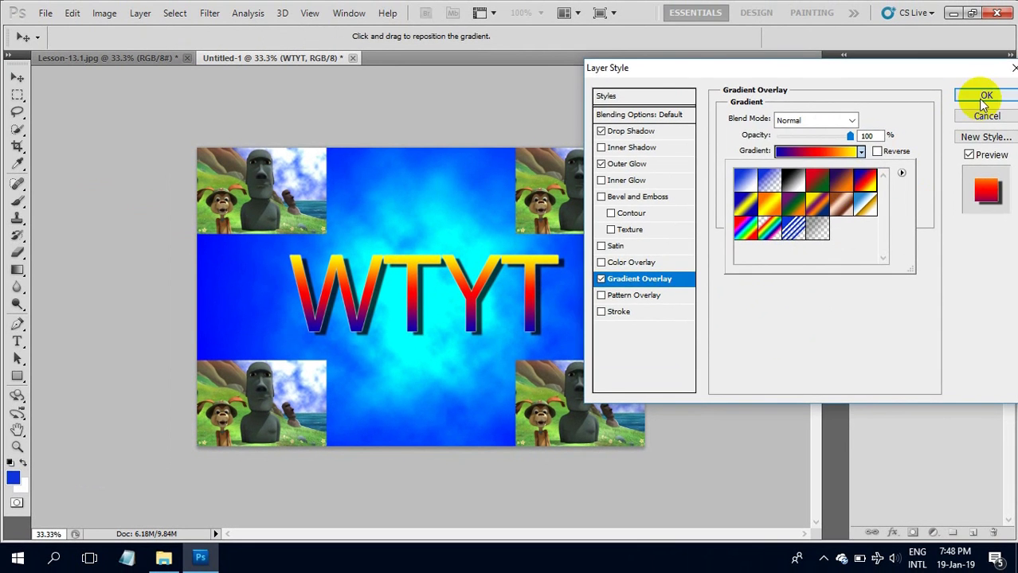
left_click(982, 99)
left_click(982, 99)
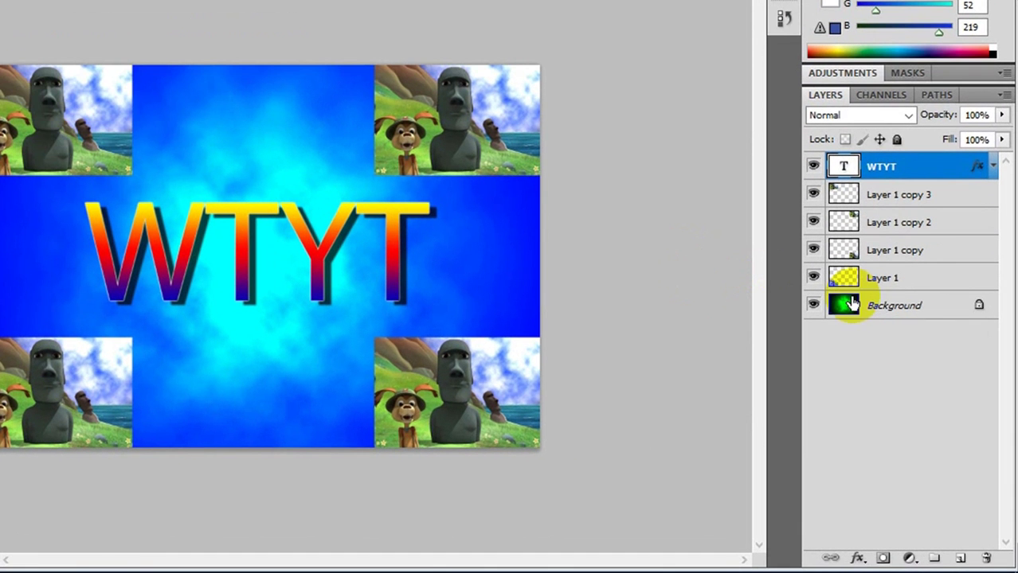
Step: Convert the Background layer to a smart object and open its contents for editing
right_click(886, 308)
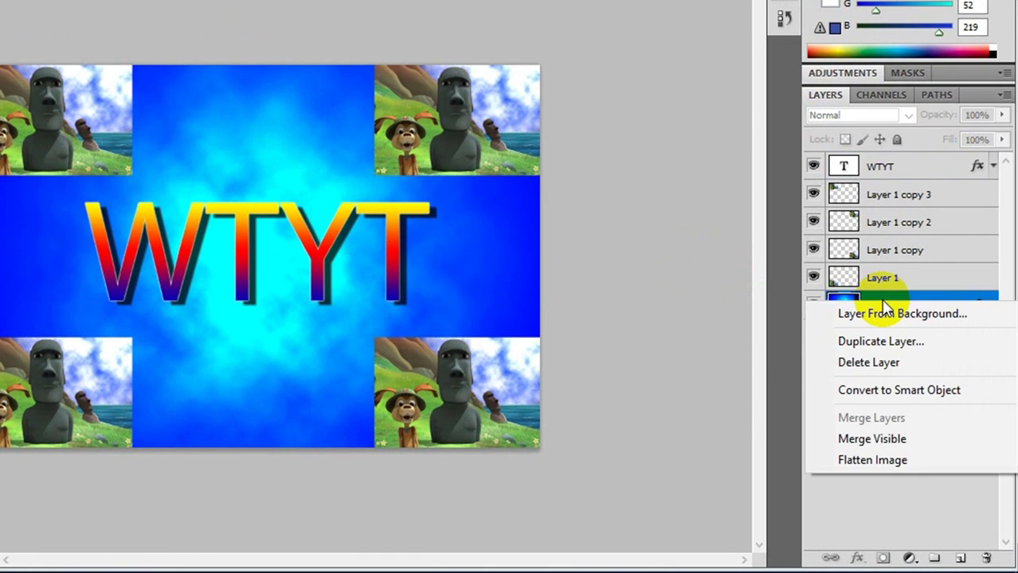
left_click(898, 390)
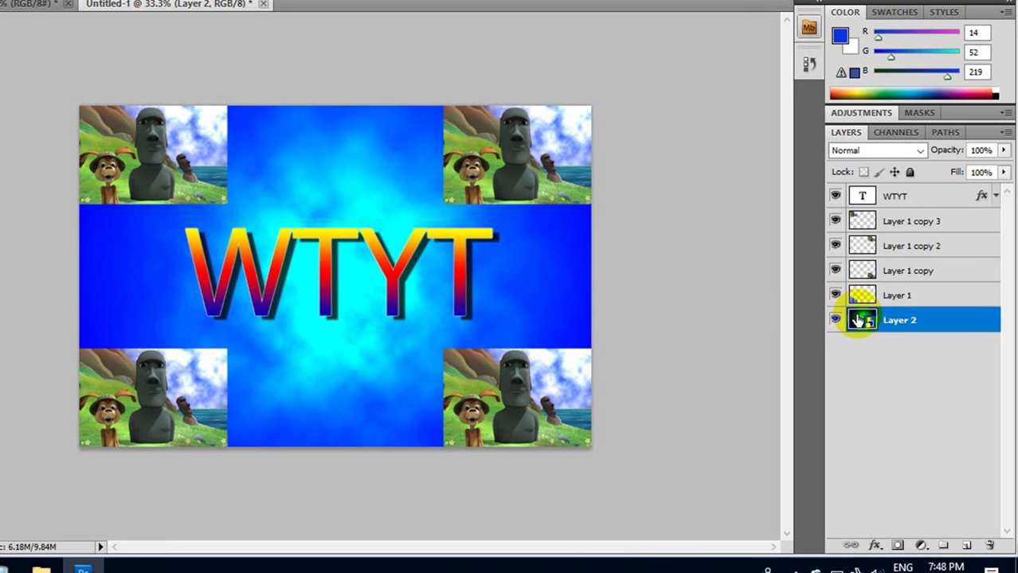
double_click(860, 320)
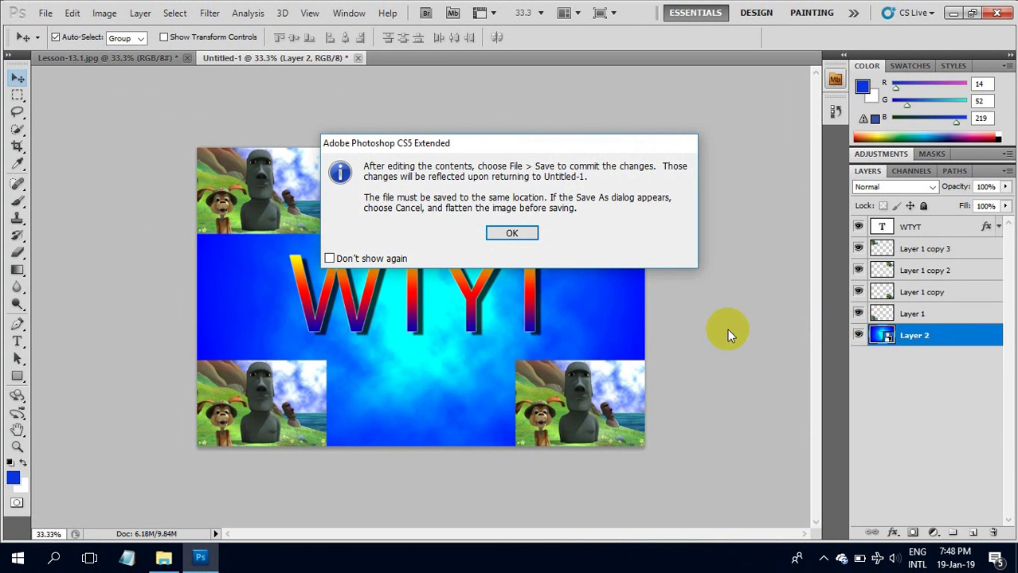
left_click(516, 238)
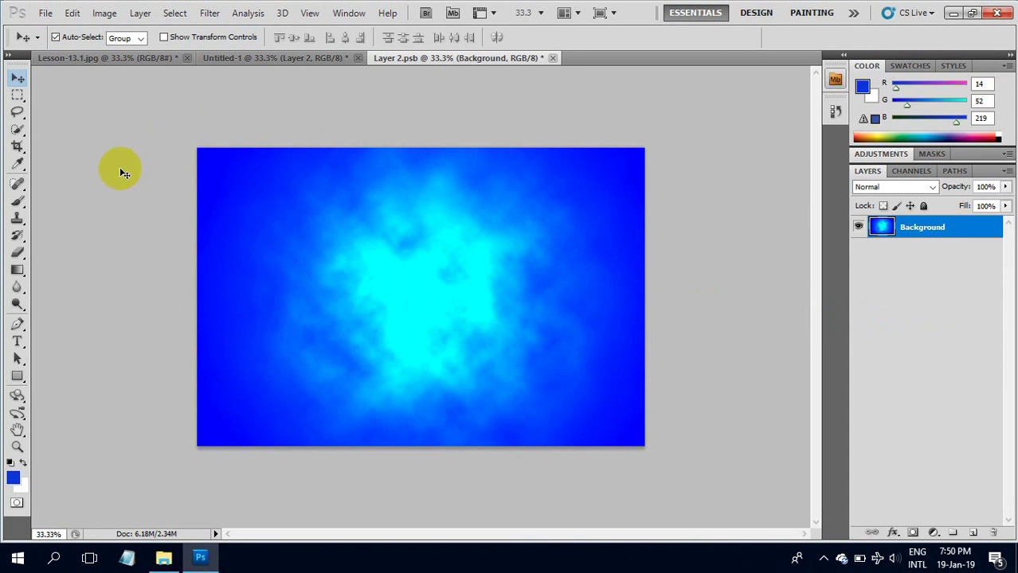
mouse_move(291, 360)
left_mouse_down()
mouse_move(301, 370)
mouse_move(247, 370)
mouse_move(317, 362)
mouse_move(264, 358)
left_mouse_up()
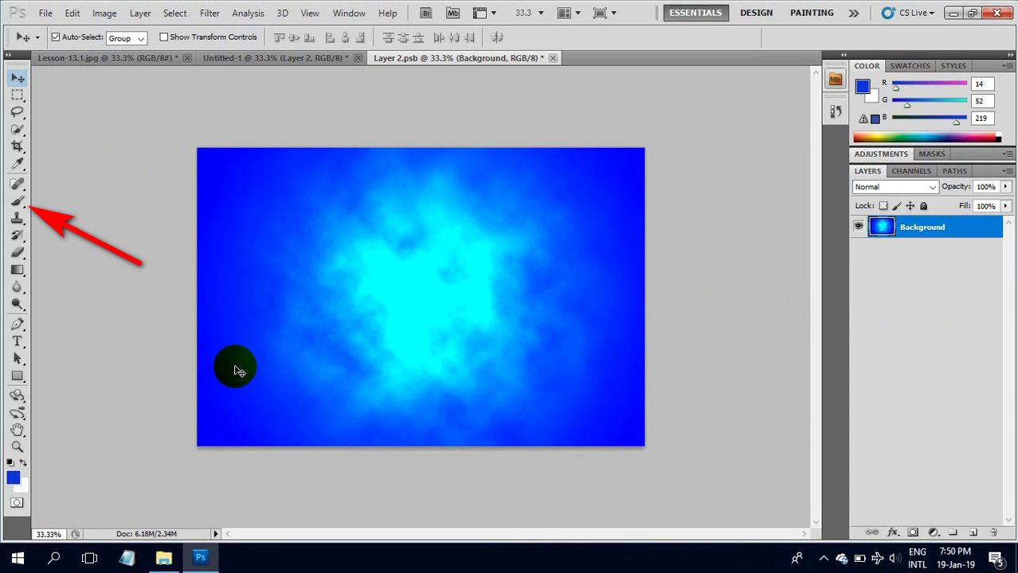
Step: Choose the Brush Tool with the 134 px grass-blade brush tip
left_click(22, 201)
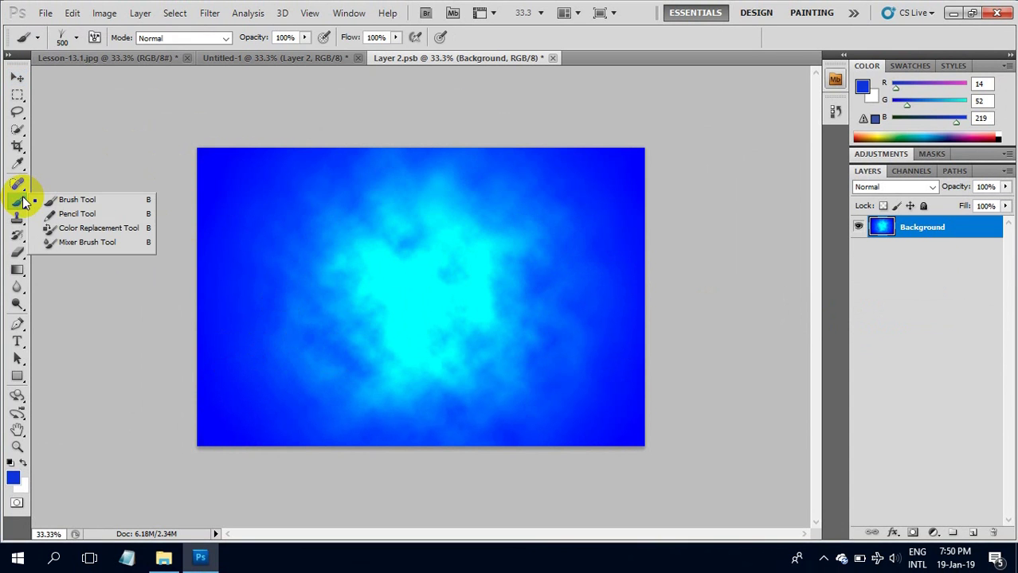
left_click(32, 199)
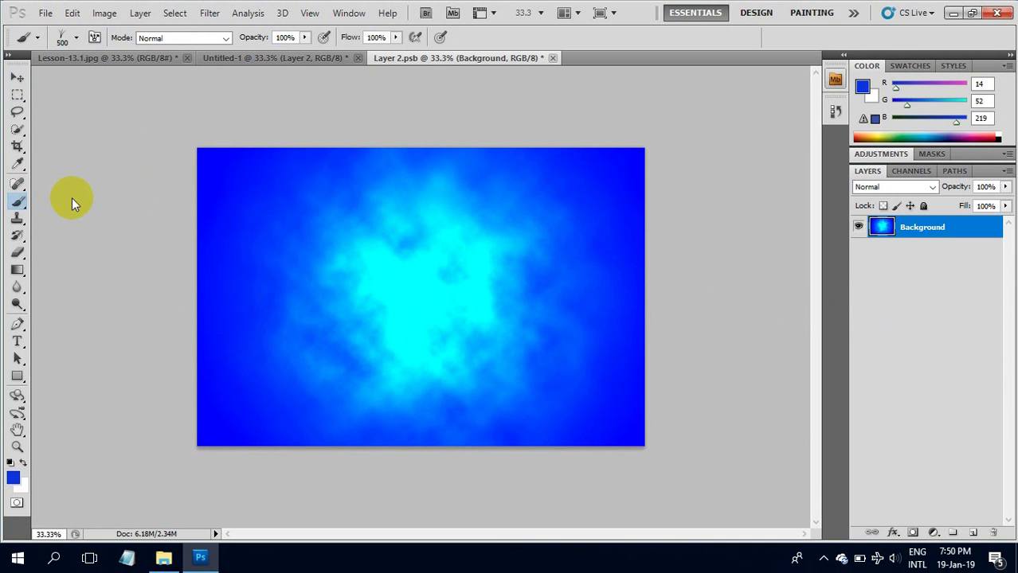
left_click(77, 38)
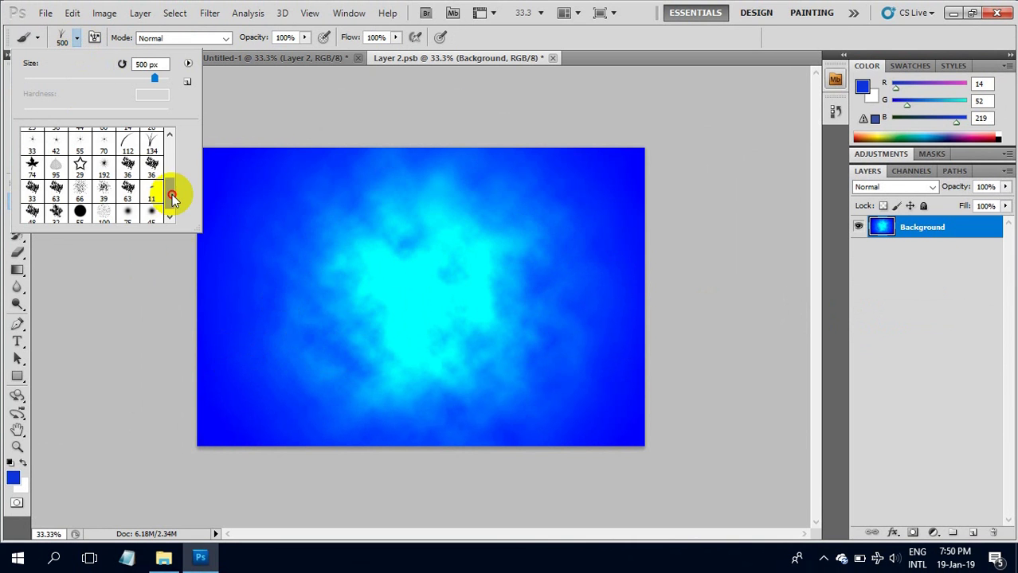
left_click_drag(172, 194, 174, 171)
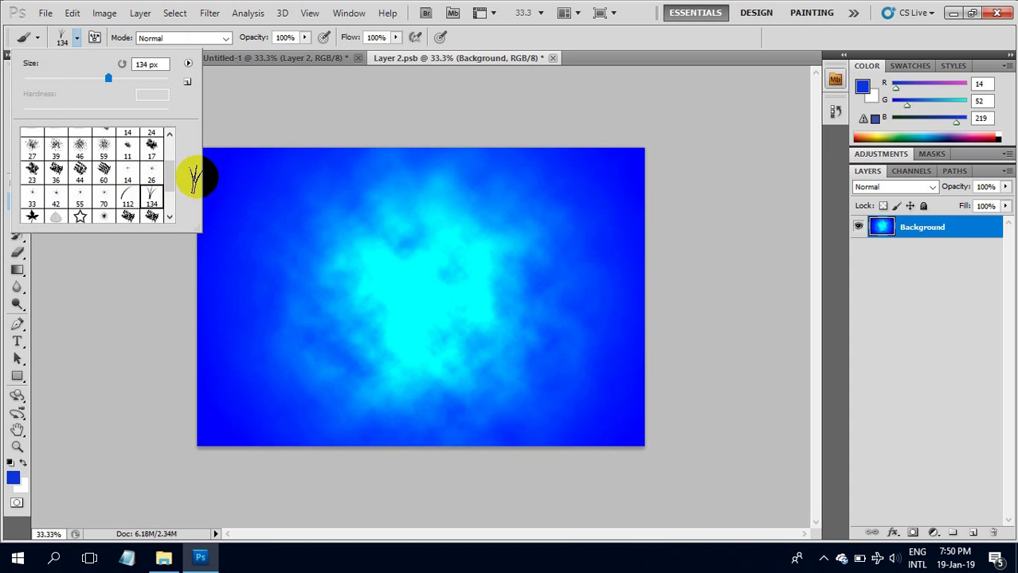
left_click(213, 99)
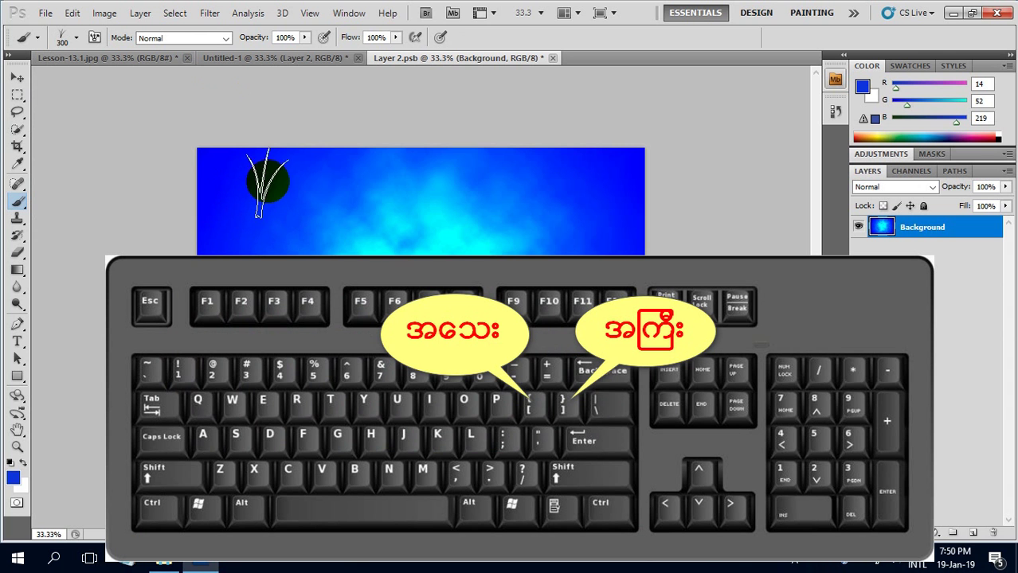
Step: Enlarge the grass brush to 600 px and reduce it to 250 px
key("bracketright")
key("bracketright")
key("bracketright")
key("bracketright")
key("bracketright")
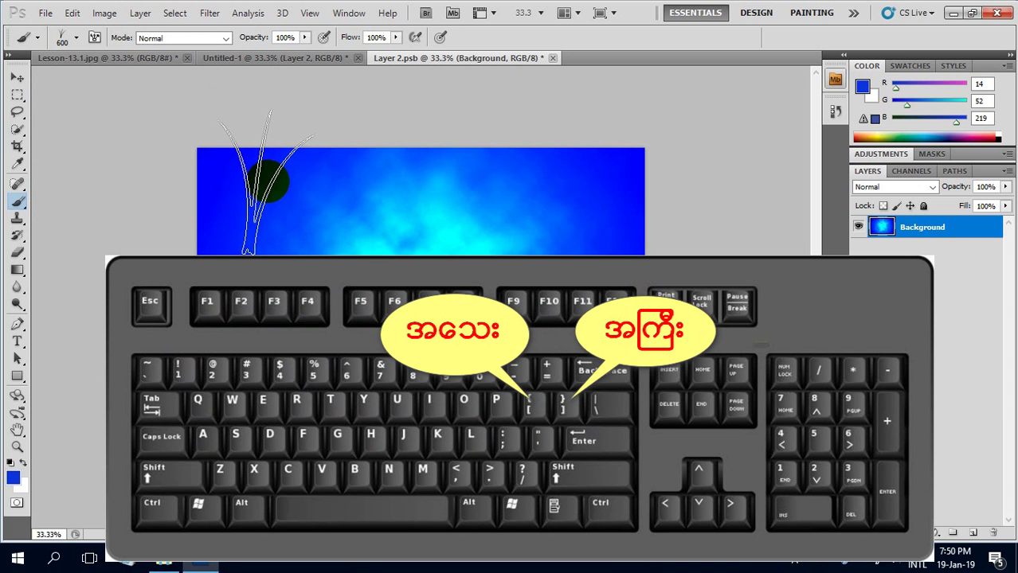
key("bracketleft")
key("bracketleft")
key("bracketleft")
key("bracketleft")
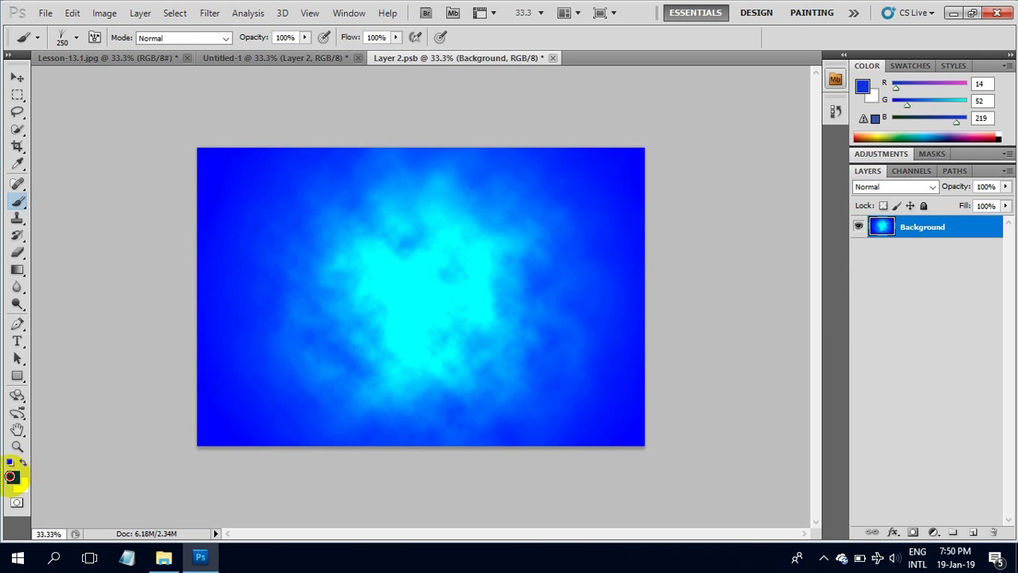
Step: Set the foreground colour to the green 1f8315 and return to the grass brush
left_click(11, 477)
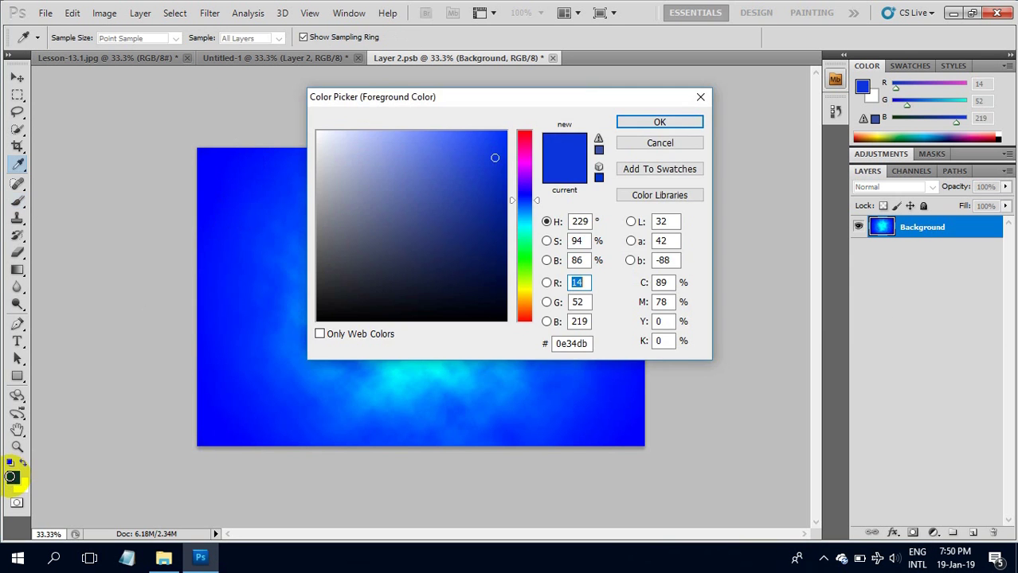
left_click(523, 264)
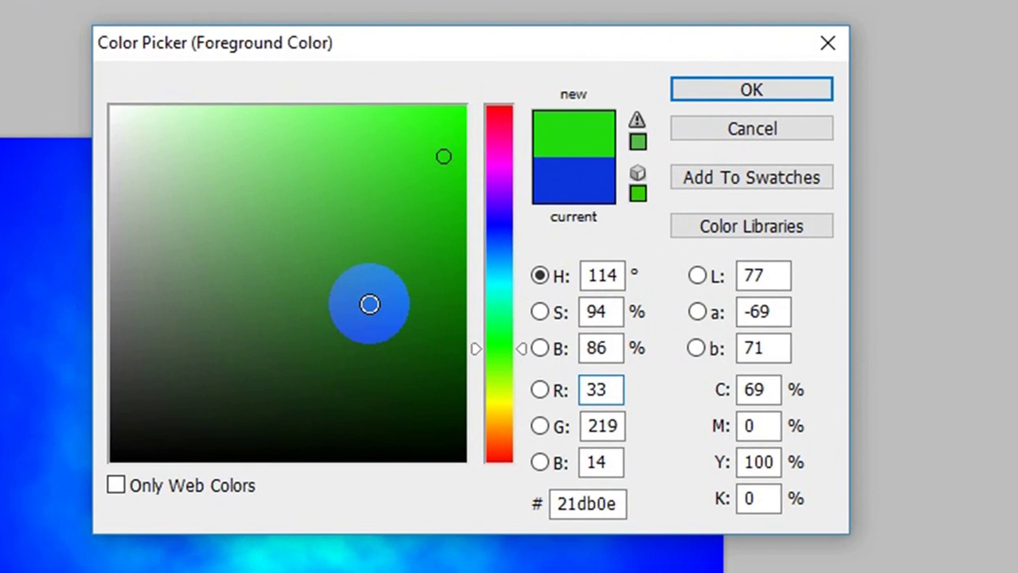
left_click(343, 381)
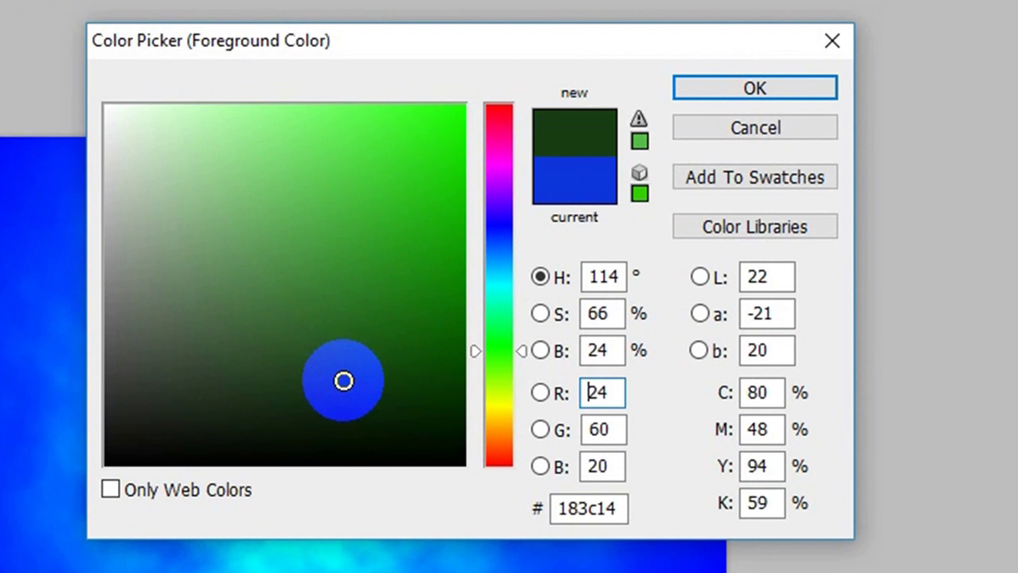
left_click(407, 280)
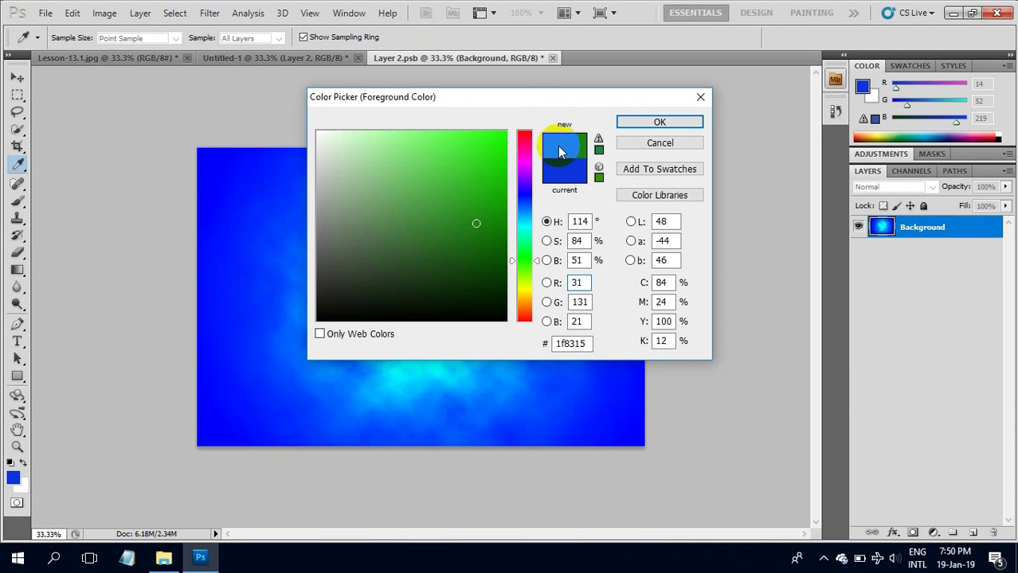
left_click(649, 119)
key("b")
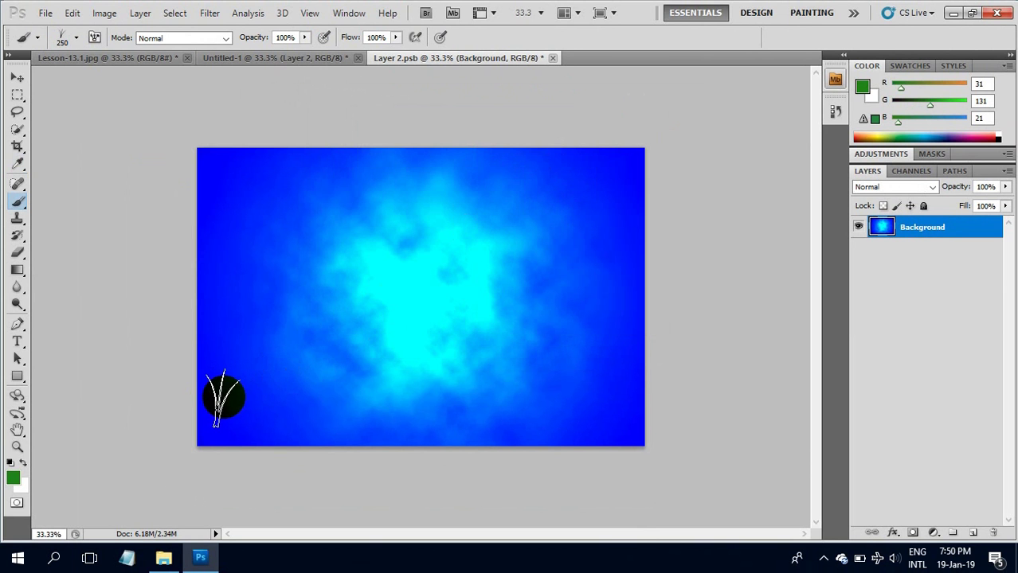
Step: Paint a band of grass across the bottom of the cloud background, and close Layer 2.psb with its changes saved
mouse_move(213, 404)
left_mouse_down()
mouse_move(626, 412)
mouse_move(216, 407)
mouse_move(316, 400)
left_mouse_up()
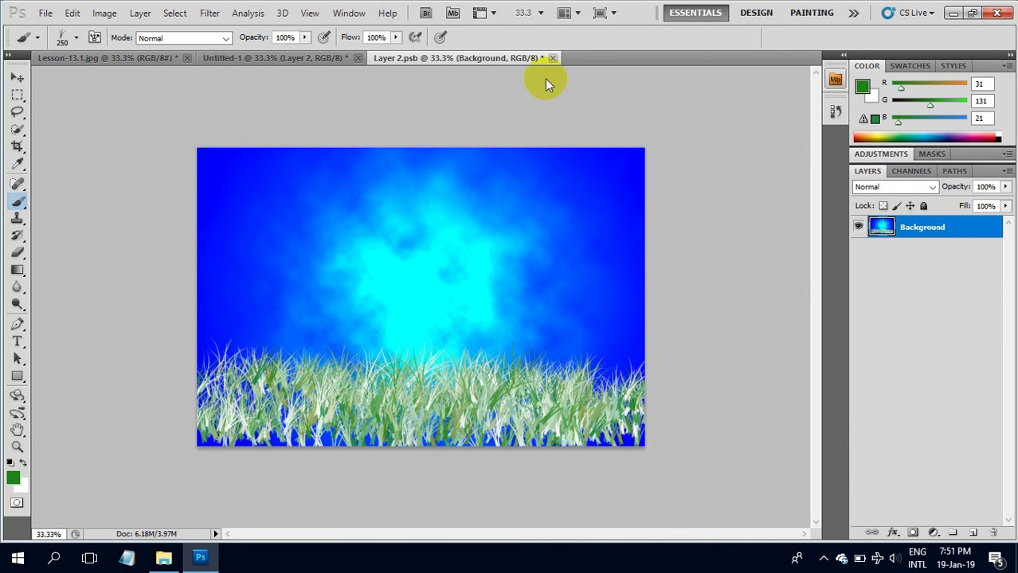
left_click(553, 59)
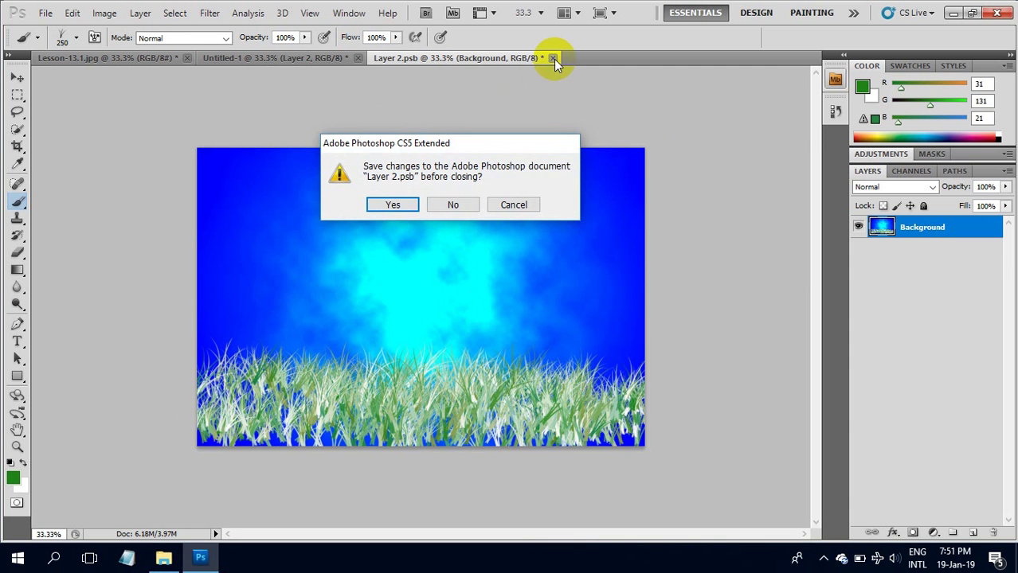
left_click(393, 207)
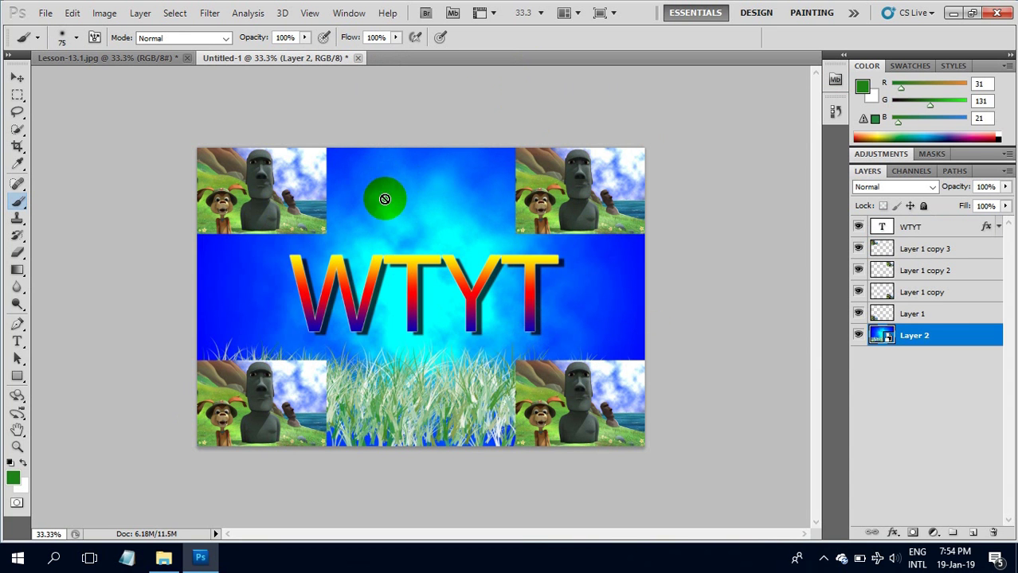
Step: Apply the Watercolor filter from the Filter Gallery to the upper-left statue picture, with Brush Detail 9, Shadow Intensity 1 and Texture 1
left_click(17, 79)
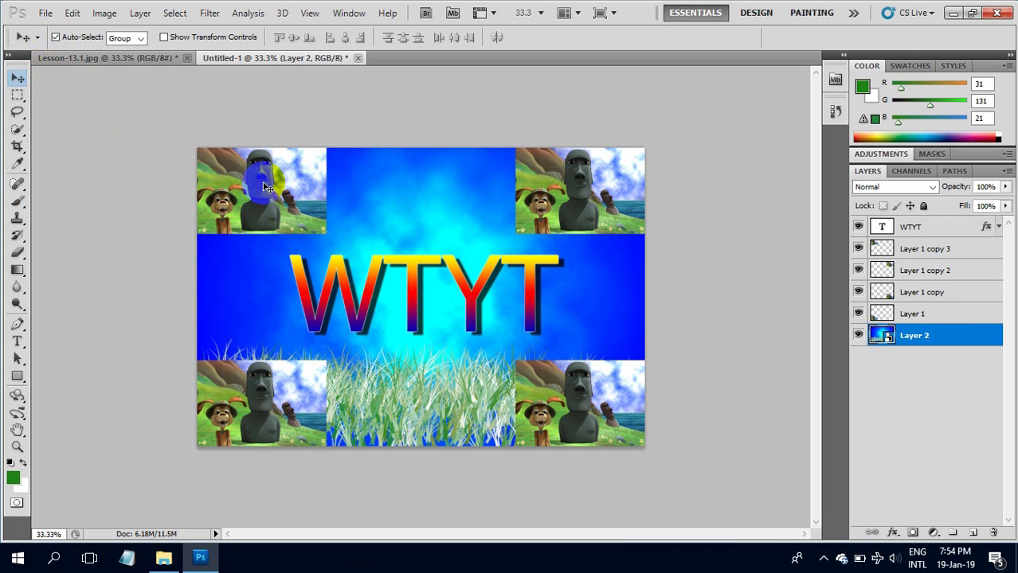
left_click_drag(269, 184, 279, 196)
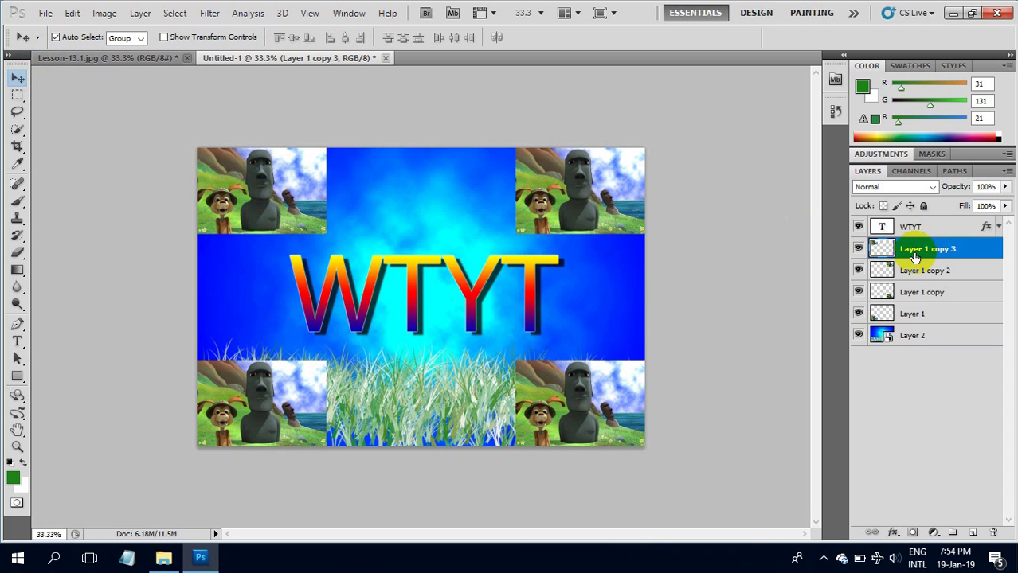
left_click(585, 196)
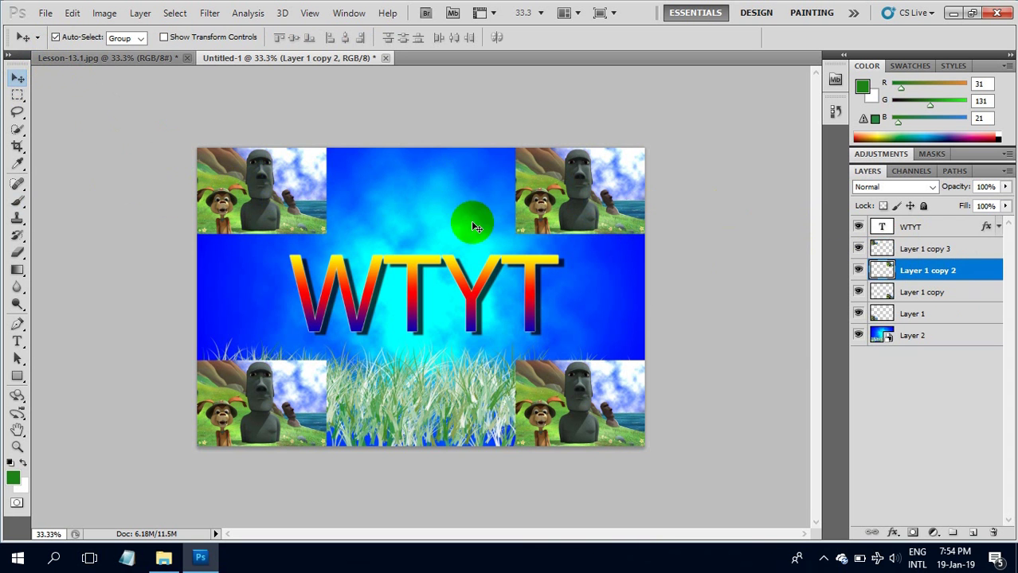
left_click(293, 195)
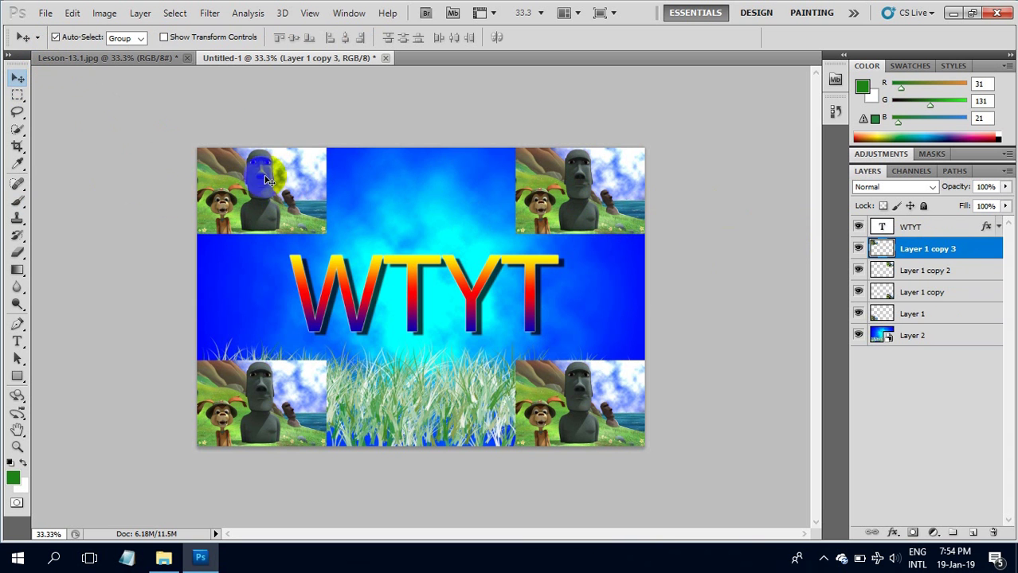
left_click(213, 15)
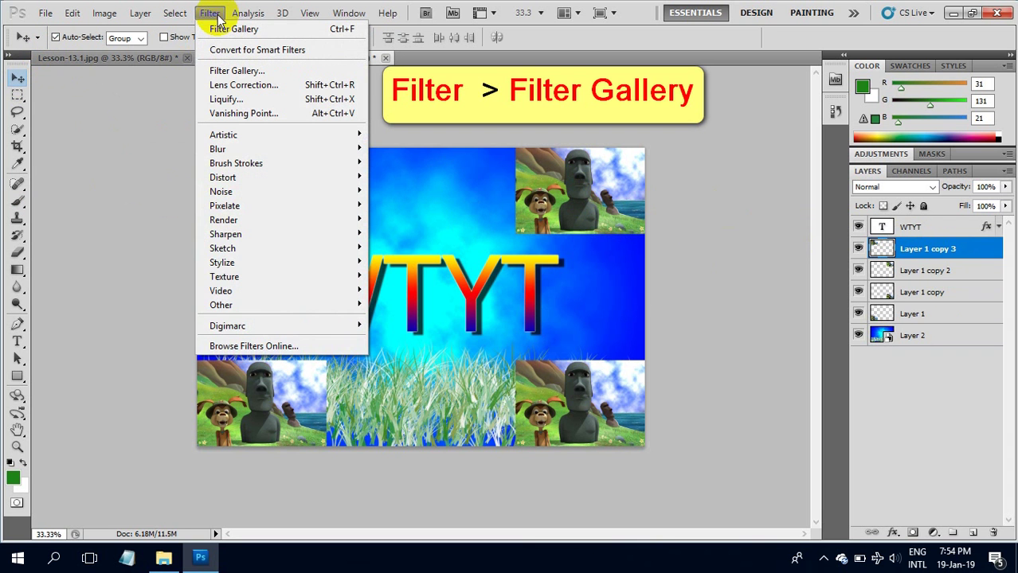
left_click(243, 73)
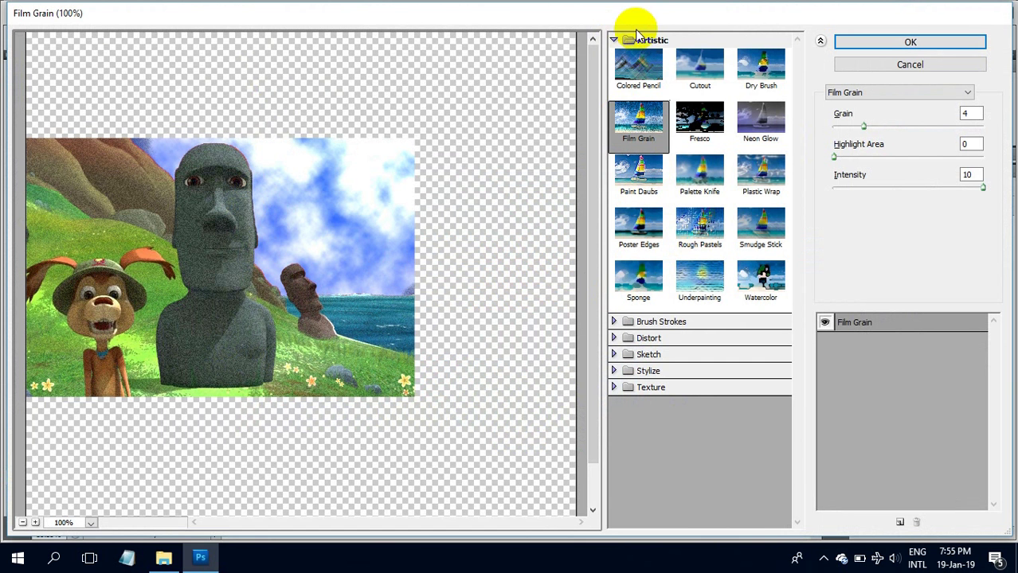
left_click(700, 225)
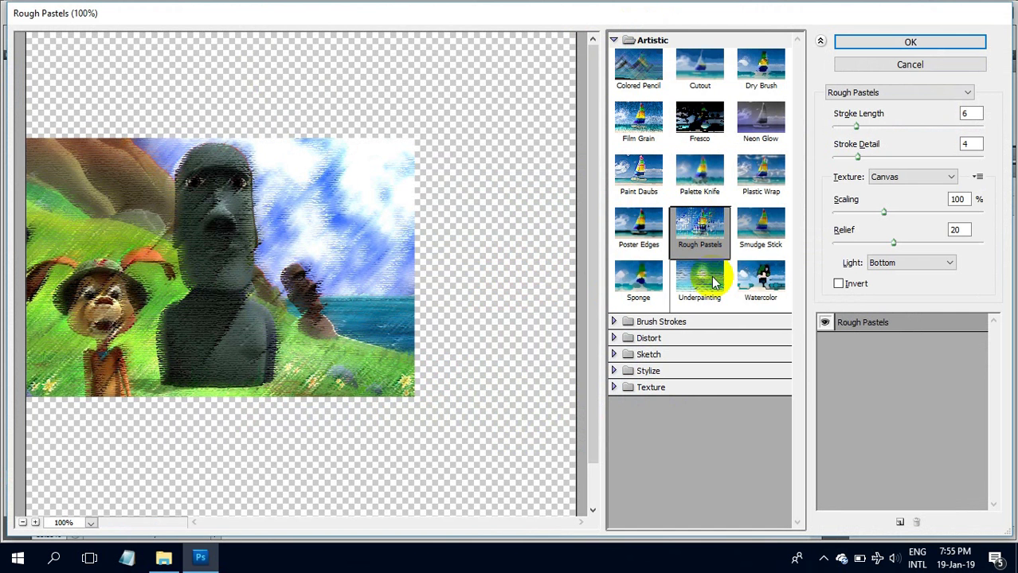
left_click(763, 277)
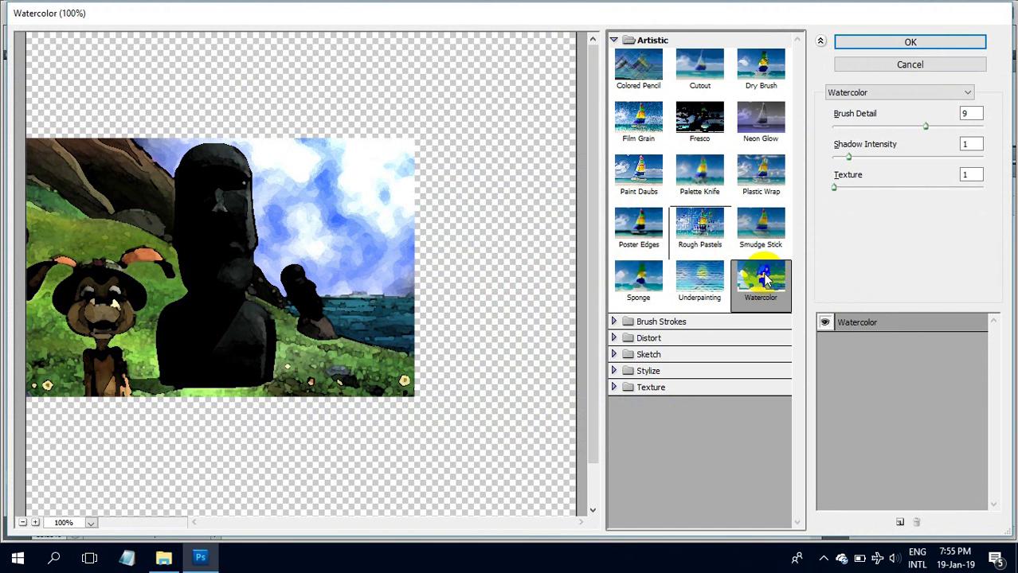
left_click(902, 41)
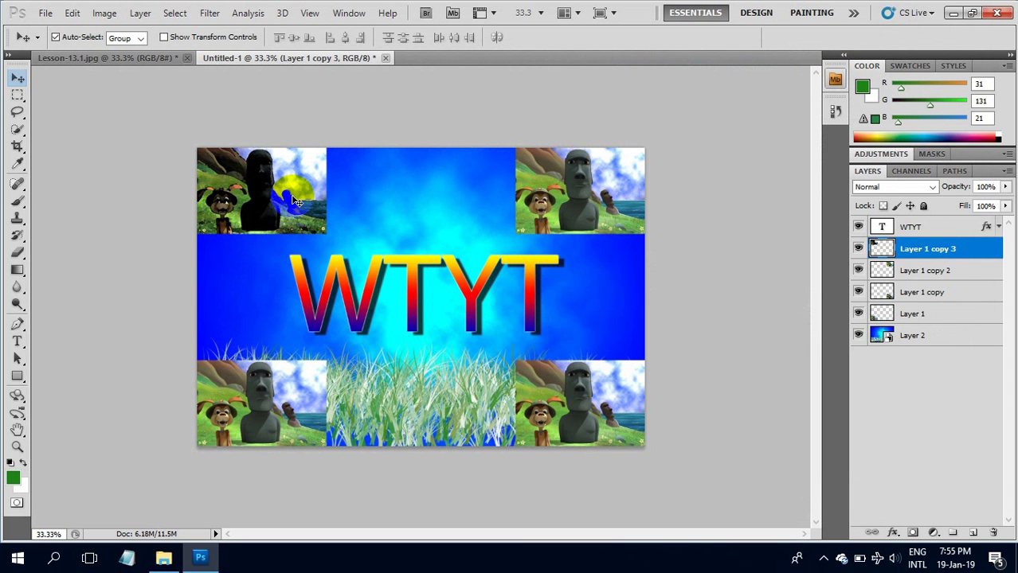
Step: Convert the upper-right statue picture's layer, Layer 1 copy 2, to a smart object
mouse_move(293, 201)
left_mouse_down()
mouse_move(281, 206)
mouse_move(282, 191)
mouse_move(270, 209)
mouse_move(251, 203)
mouse_move(296, 202)
left_mouse_up()
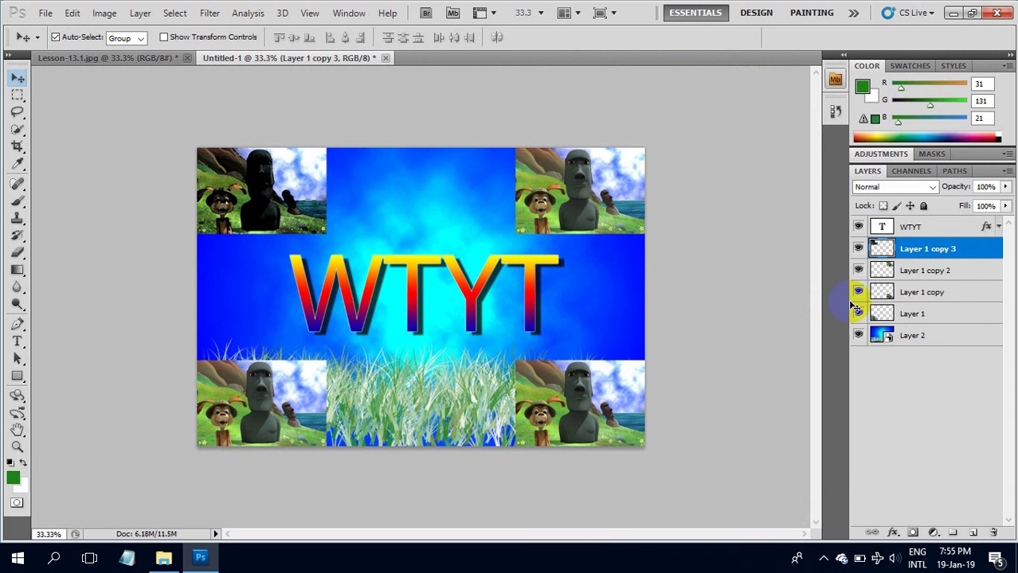
left_click(594, 191)
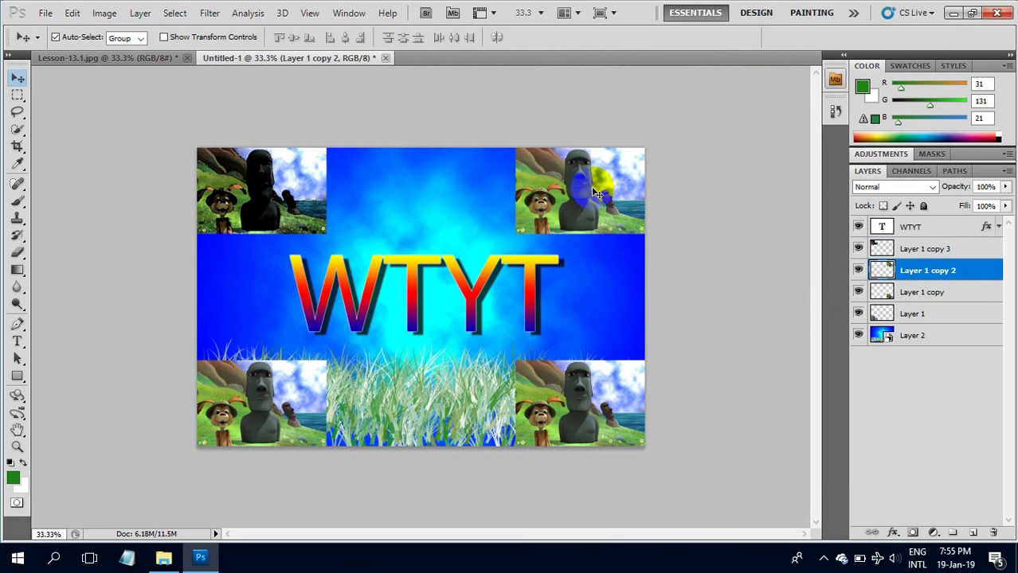
mouse_move(596, 193)
left_mouse_down()
mouse_move(604, 187)
mouse_move(592, 195)
left_mouse_up()
right_click(906, 272)
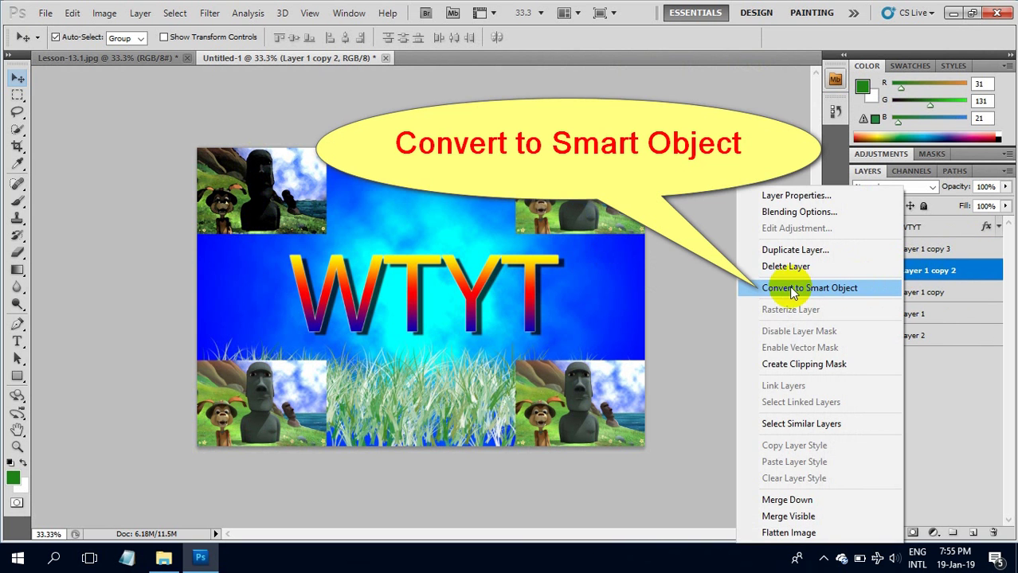
left_click(816, 290)
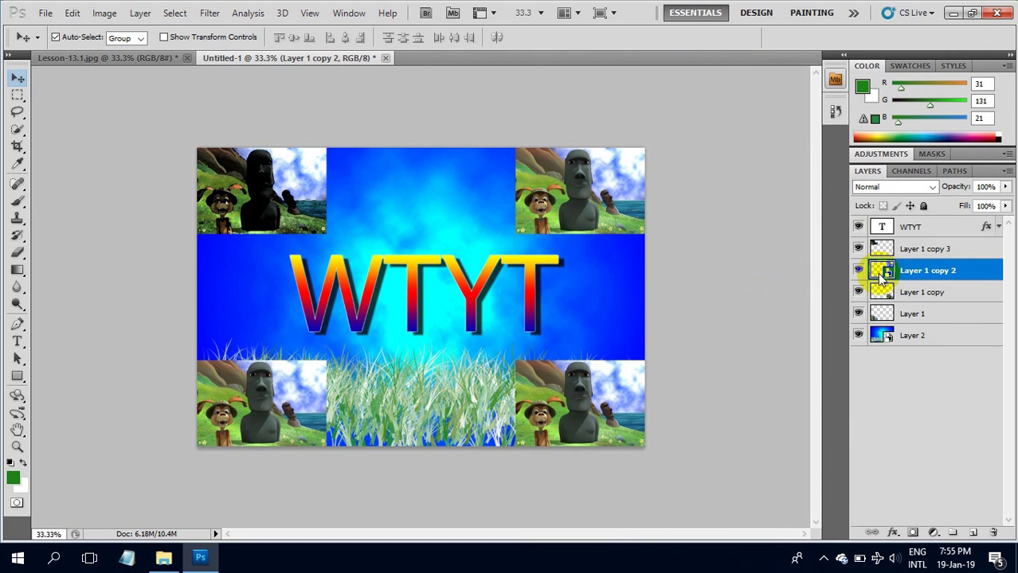
Step: Stack a Rough Pastels effect above a Watercolor effect in the Filter Gallery for the upper-right statue picture
left_click(209, 14)
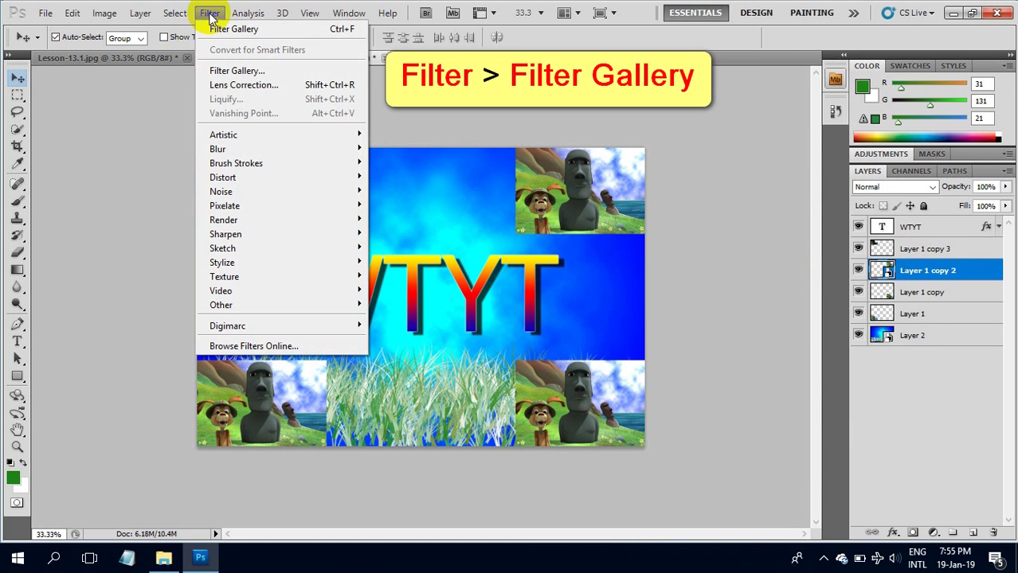
left_click(220, 72)
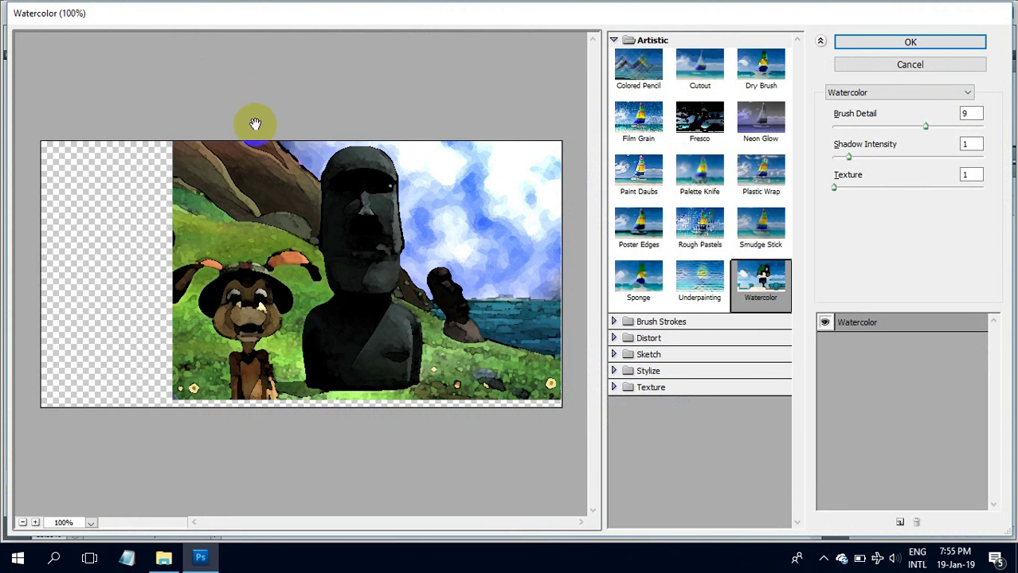
mouse_move(328, 205)
left_mouse_down()
mouse_move(368, 234)
mouse_move(370, 256)
mouse_move(402, 251)
left_mouse_up()
left_click(709, 229)
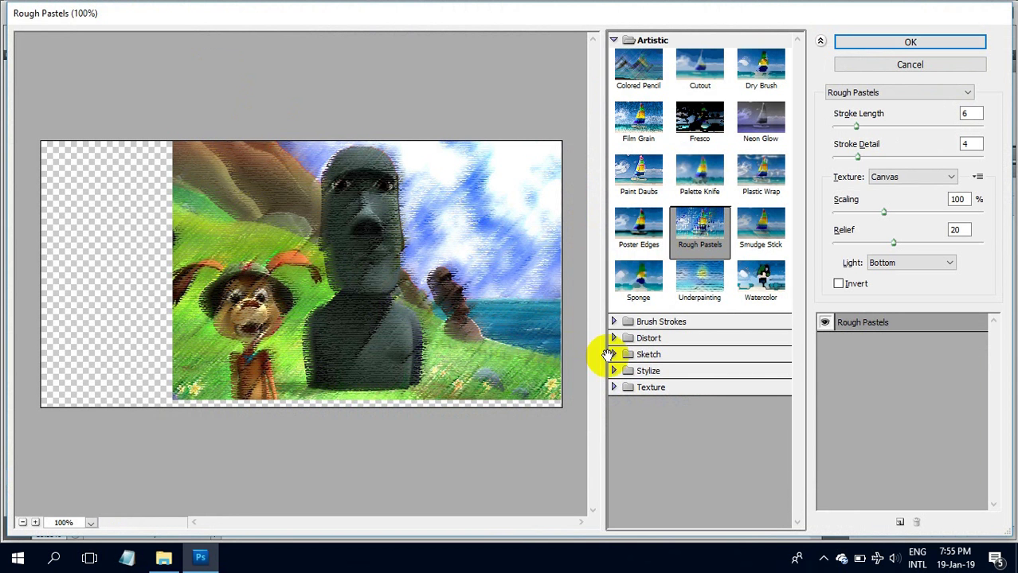
left_click(901, 522)
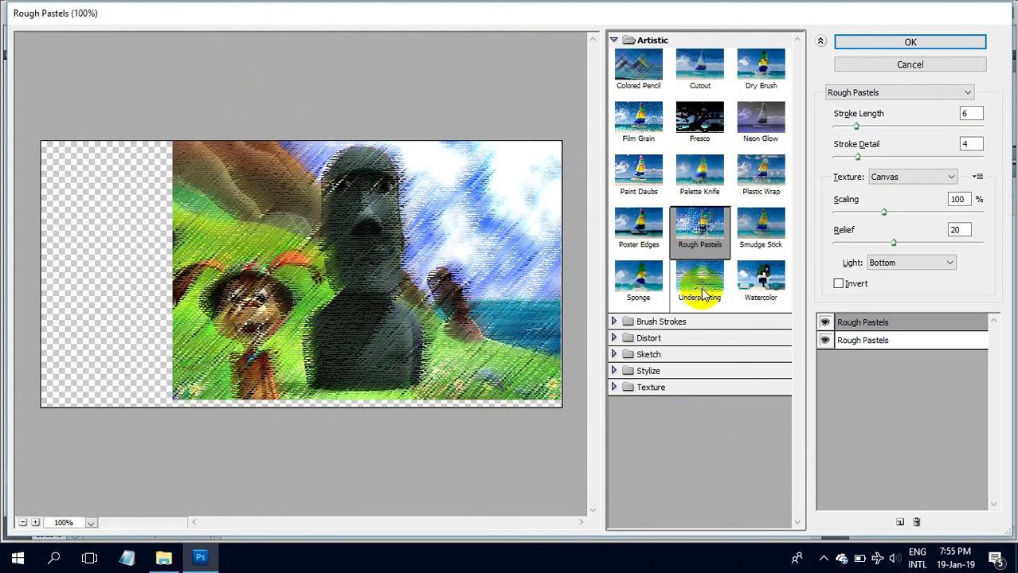
left_click(824, 339)
left_click(760, 282)
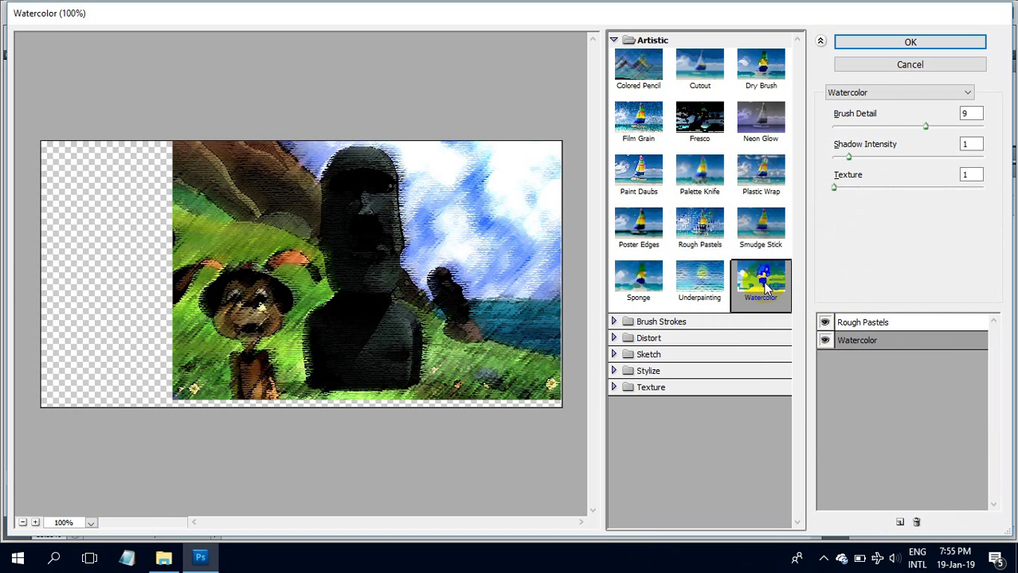
Step: Compare the preview with the Rough Pastels and Watercolor effects each hidden and shown again
left_click(824, 322)
left_click(824, 322)
left_click(825, 340)
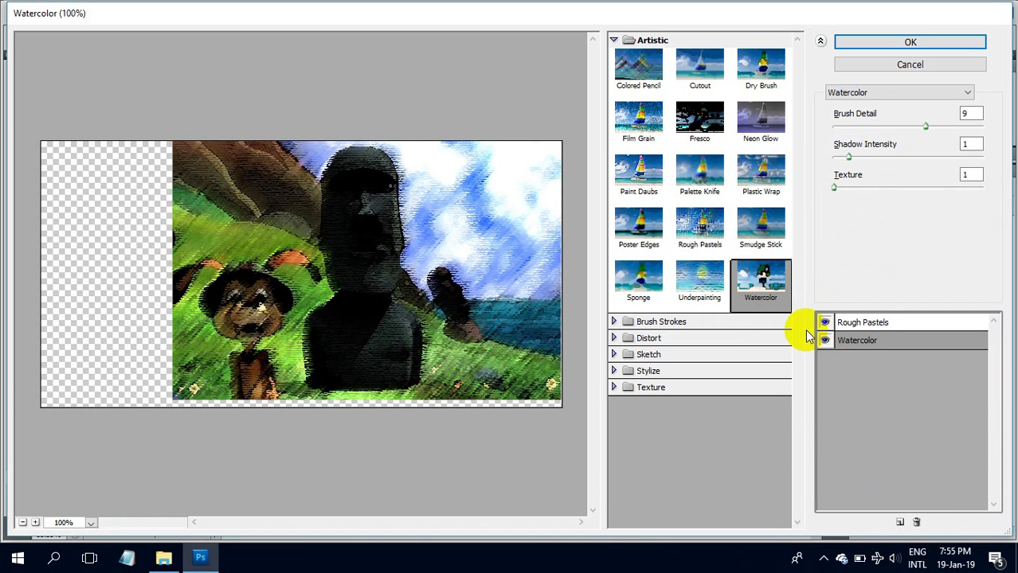
left_click(825, 340)
Step: Delete the Rough Pastels effect and apply the remaining Watercolor effect to the smart object
left_click(874, 328)
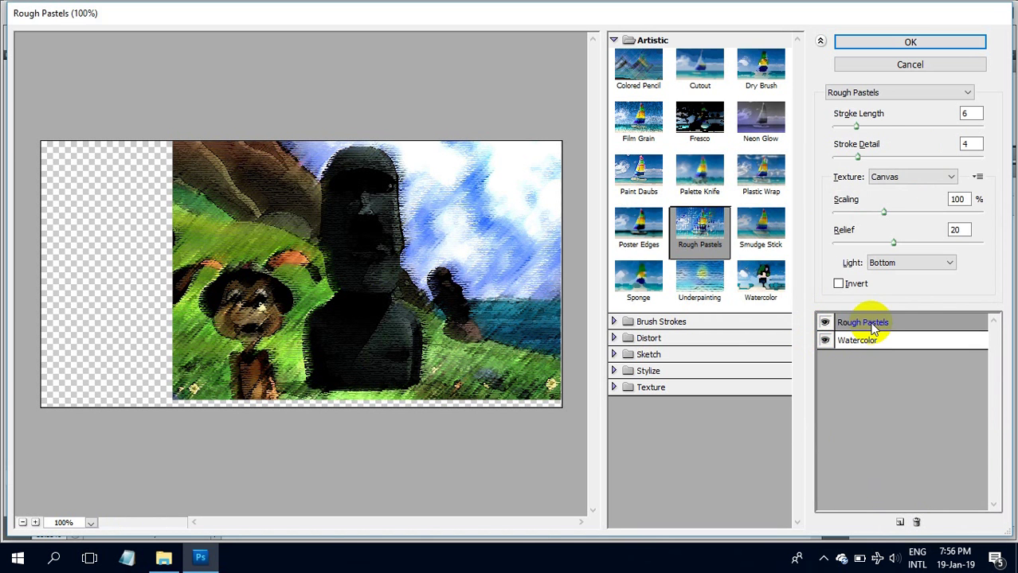
left_click(917, 522)
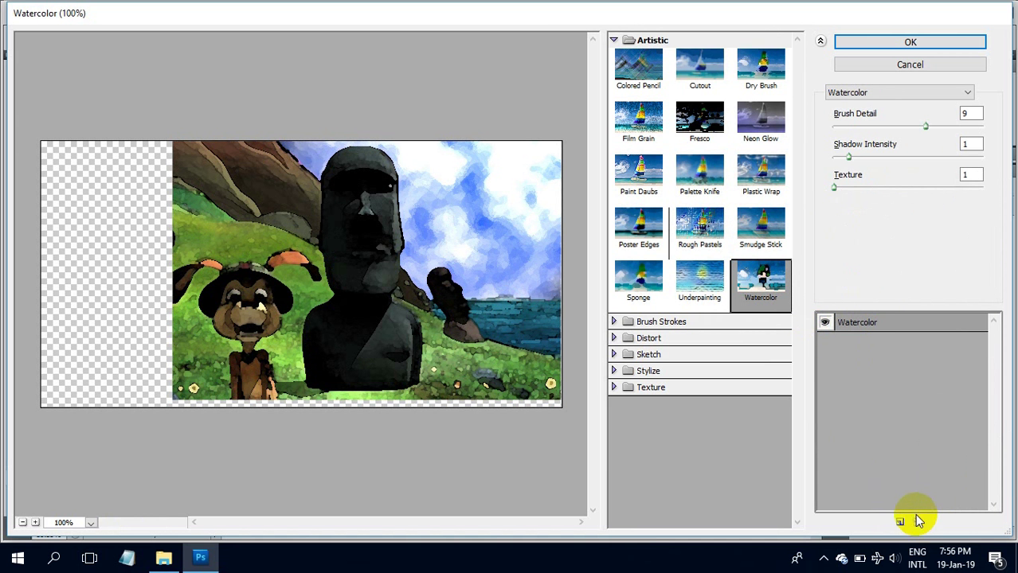
left_click(890, 44)
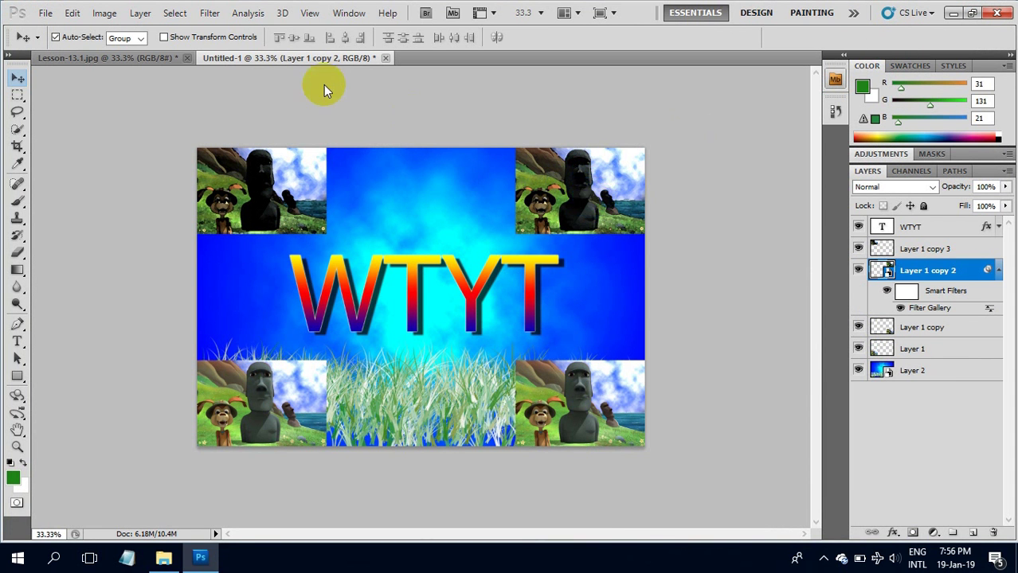
Step: Apply a Graphic Pen sketch effect from the Filter Gallery to the upper-right statue picture and collapse its smart filter list
left_click(210, 14)
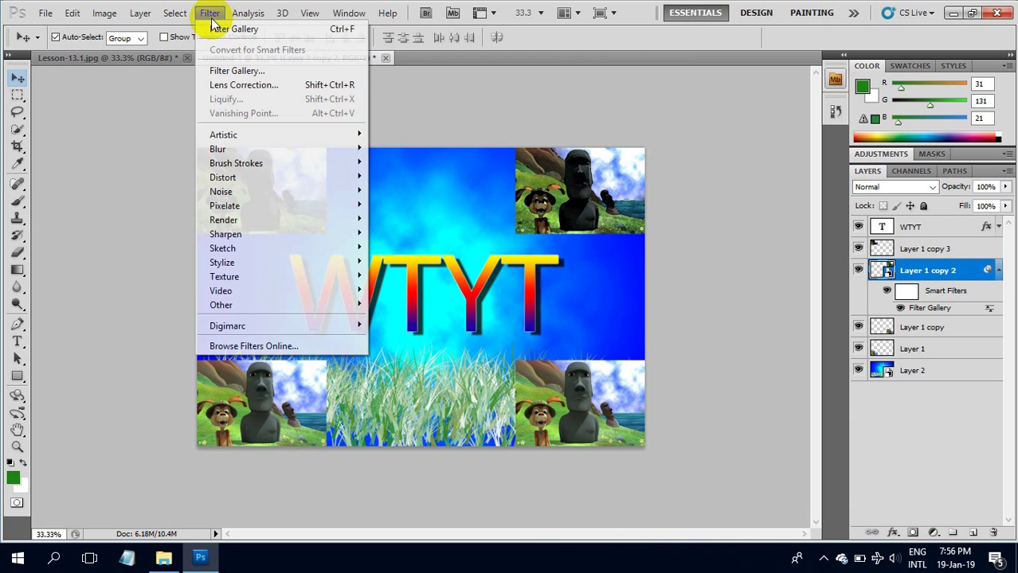
left_click(233, 74)
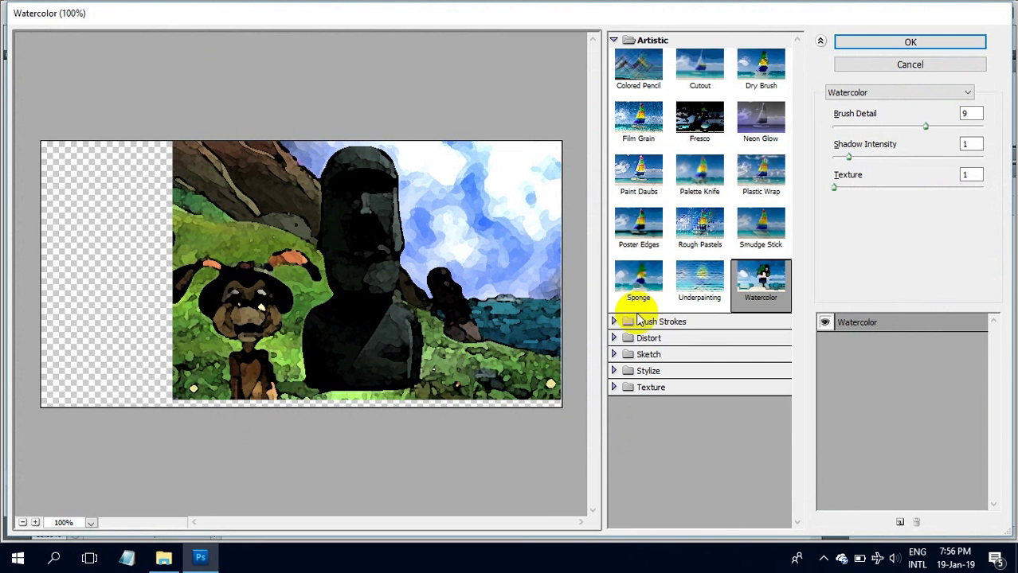
left_click(614, 322)
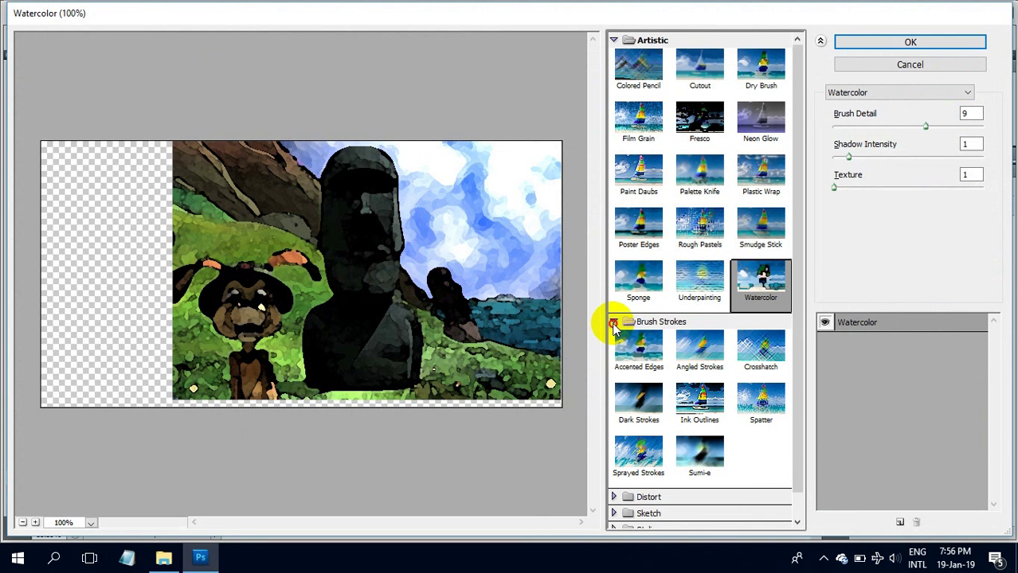
left_click(614, 323)
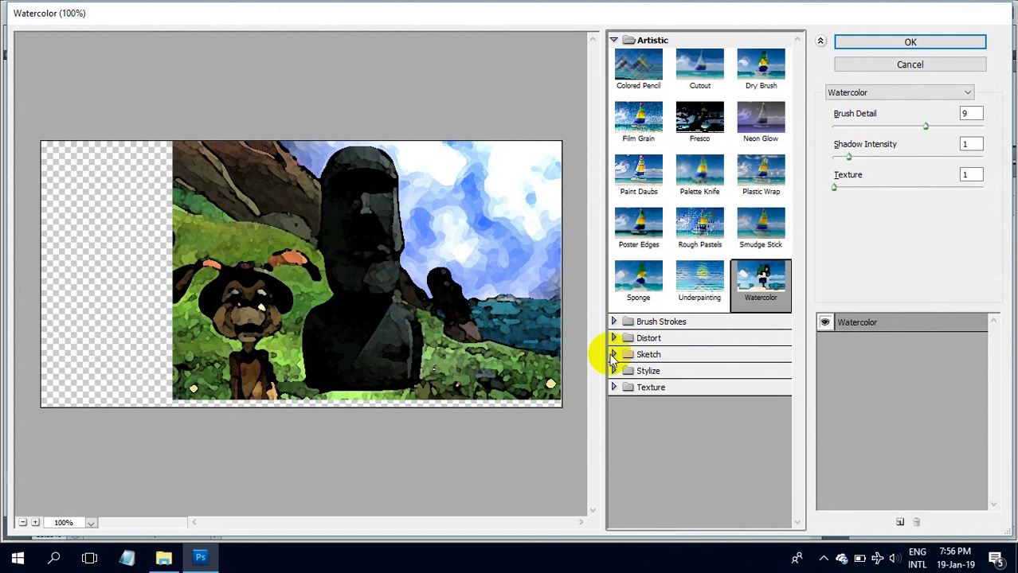
left_click(612, 354)
left_click(761, 438)
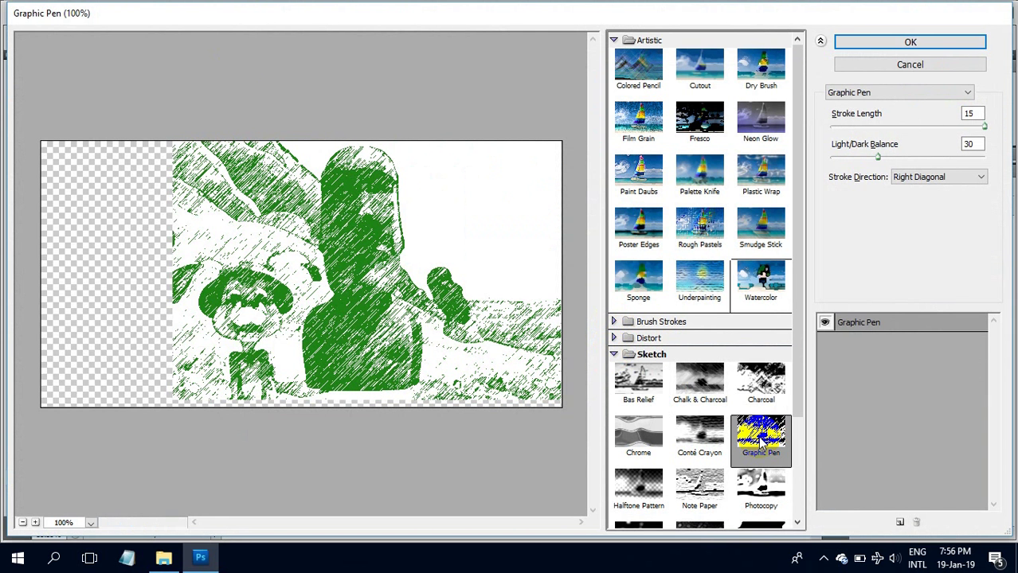
left_click(489, 330)
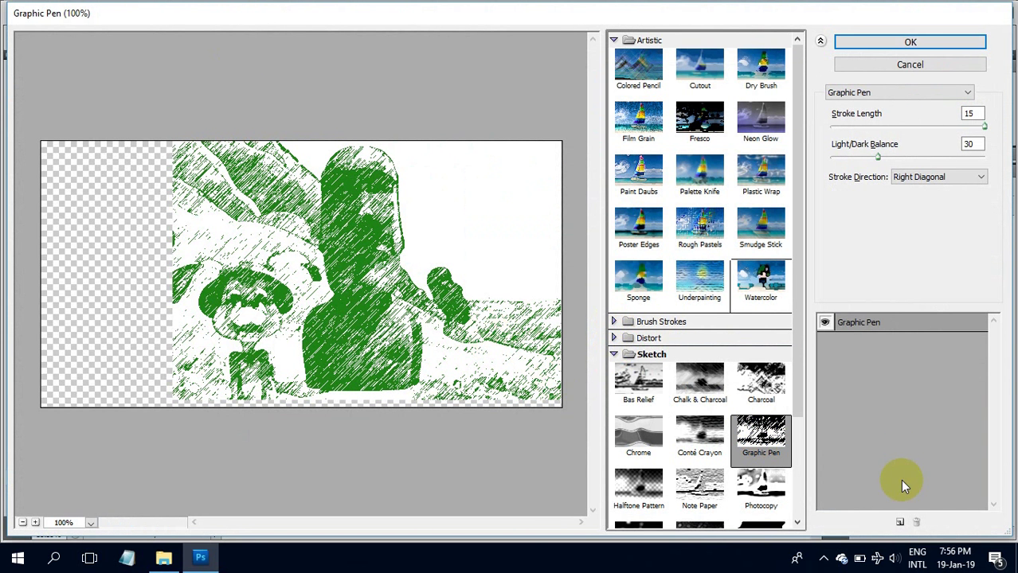
left_click(909, 41)
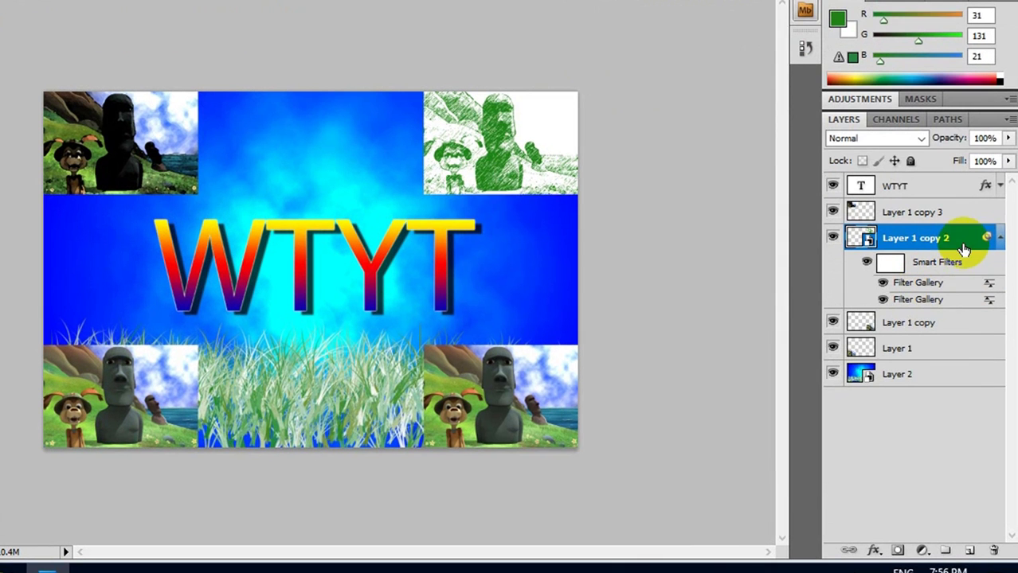
left_click(999, 238)
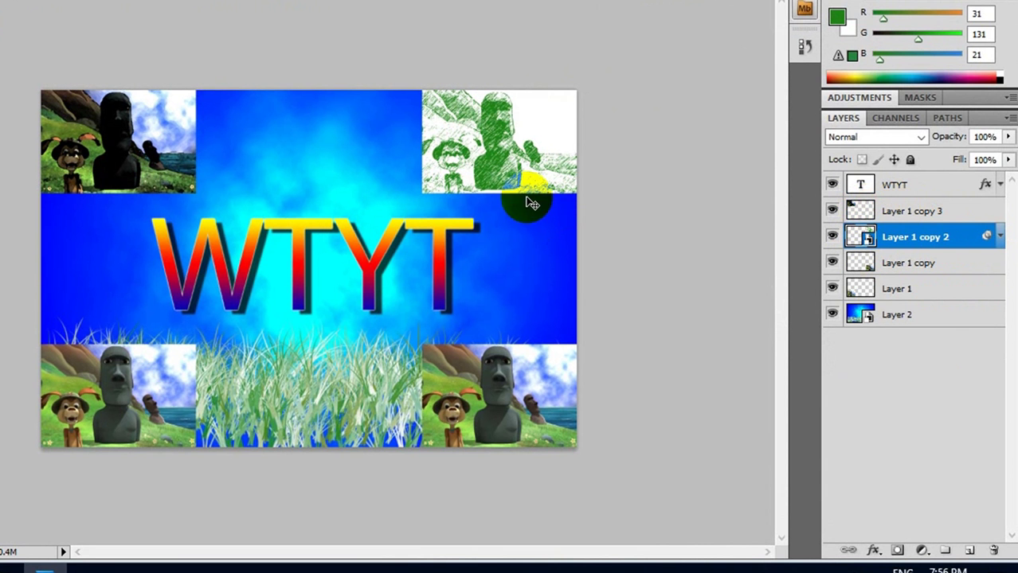
Step: Convert the lower-left statue picture's layer, Layer 1, to a smart object and rasterize it again
left_click(154, 388)
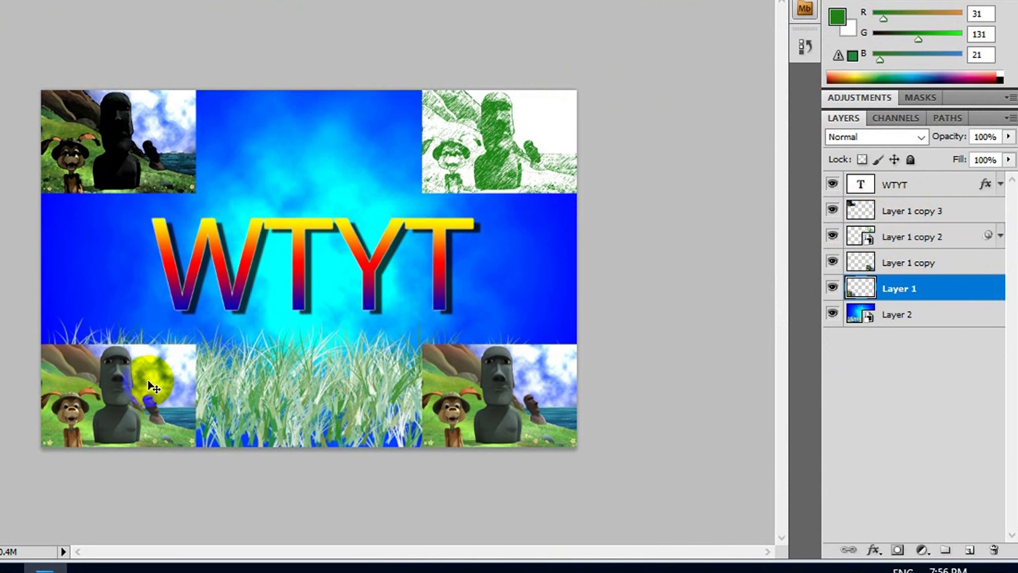
right_click(911, 295)
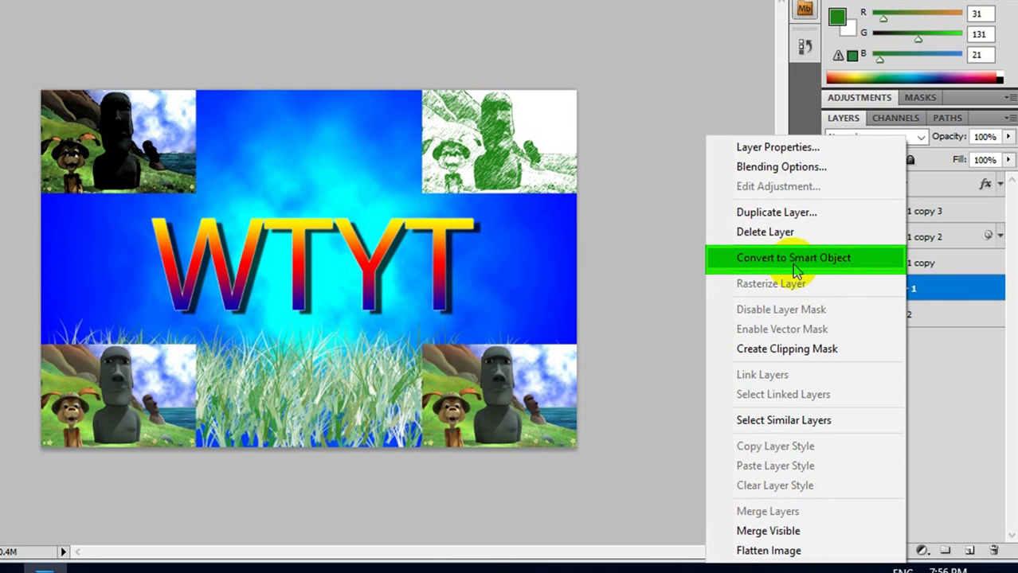
left_click(829, 263)
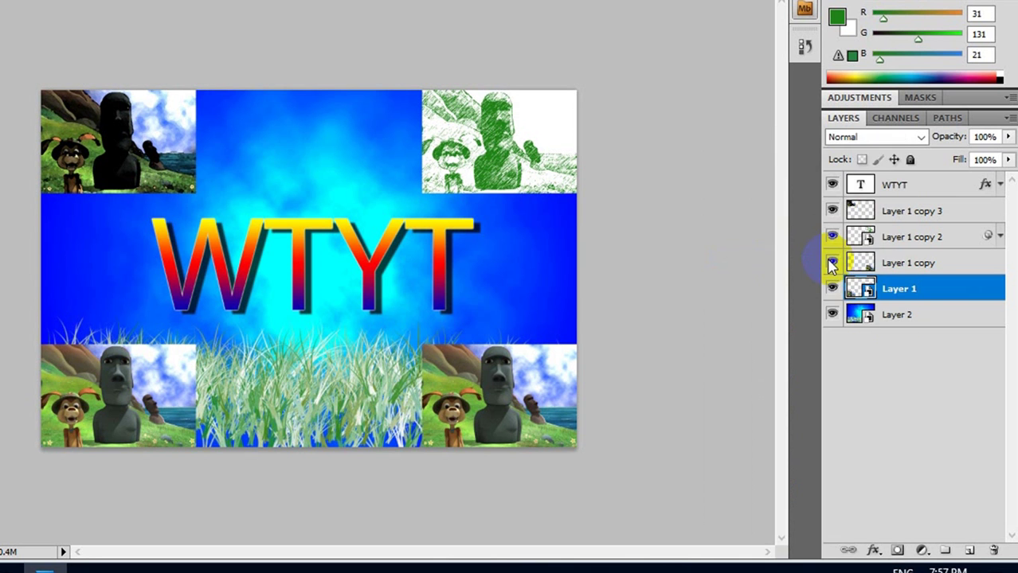
right_click(894, 296)
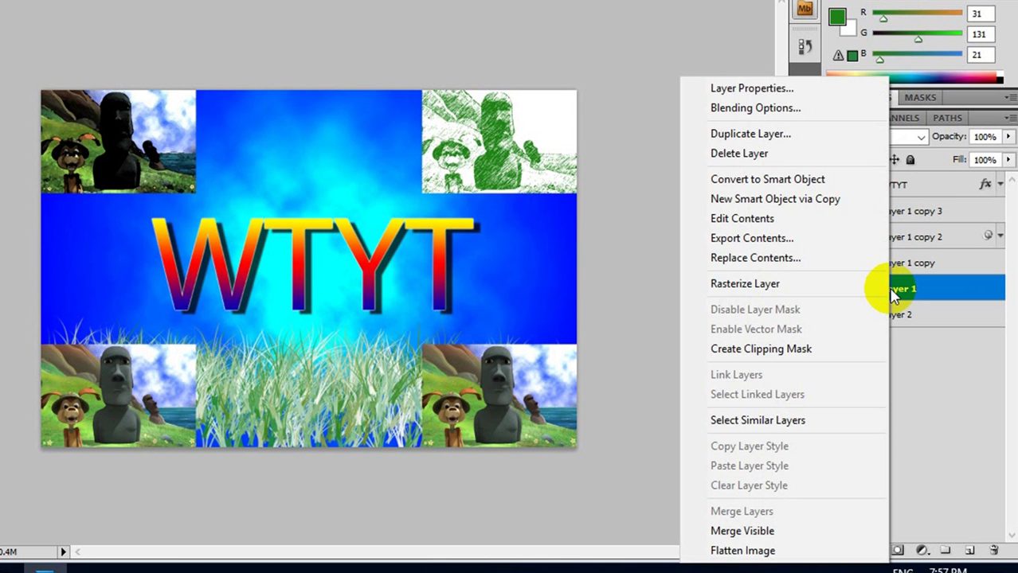
left_click(765, 291)
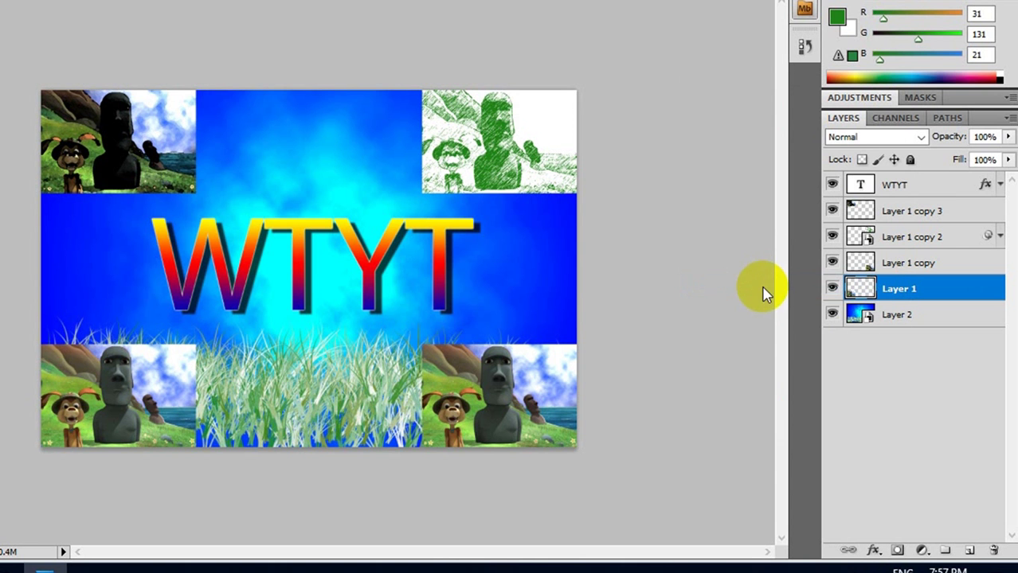
Step: Convert Layer 1 to a smart object and copy the smart filters of Layer 1 copy 2 onto it
right_click(900, 288)
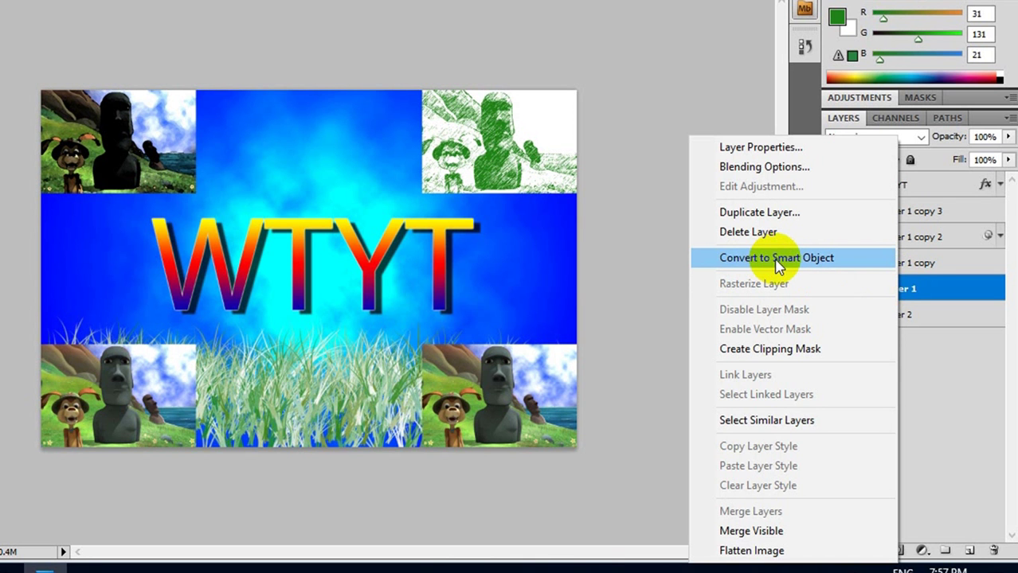
left_click(798, 256)
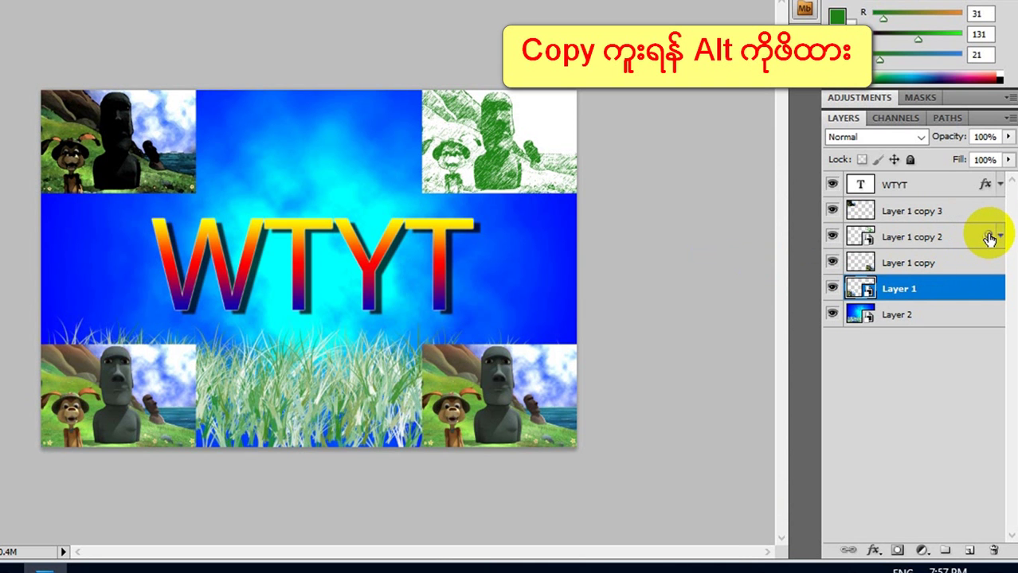
left_click_drag(988, 237, 978, 294)
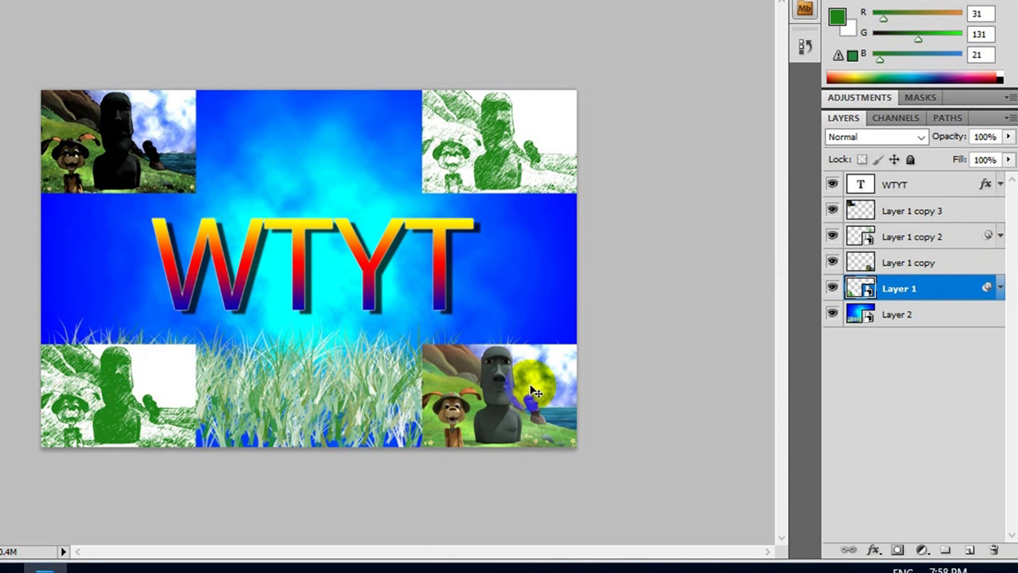
Step: Convert the lower-right picture's layer, Layer 1 copy, to a smart object and copy Layer 1 copy 2's smart filters onto it
key("alt+bracketright")
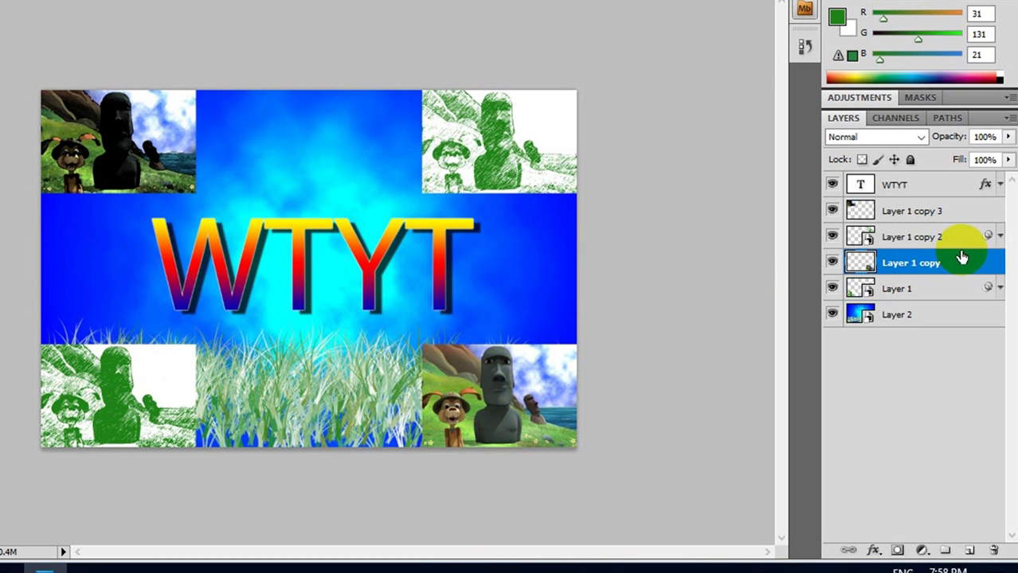
right_click(894, 266)
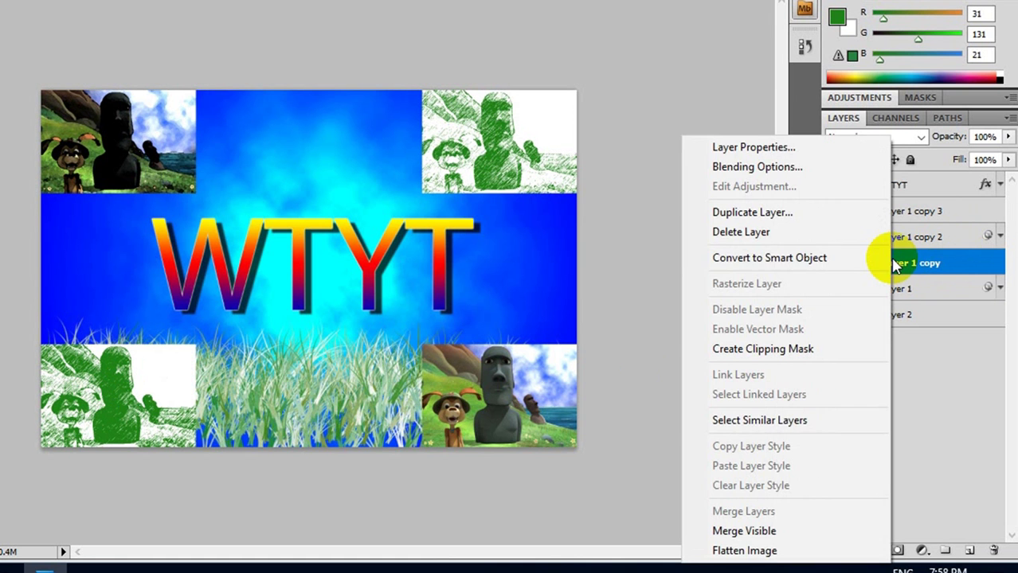
left_click(763, 257)
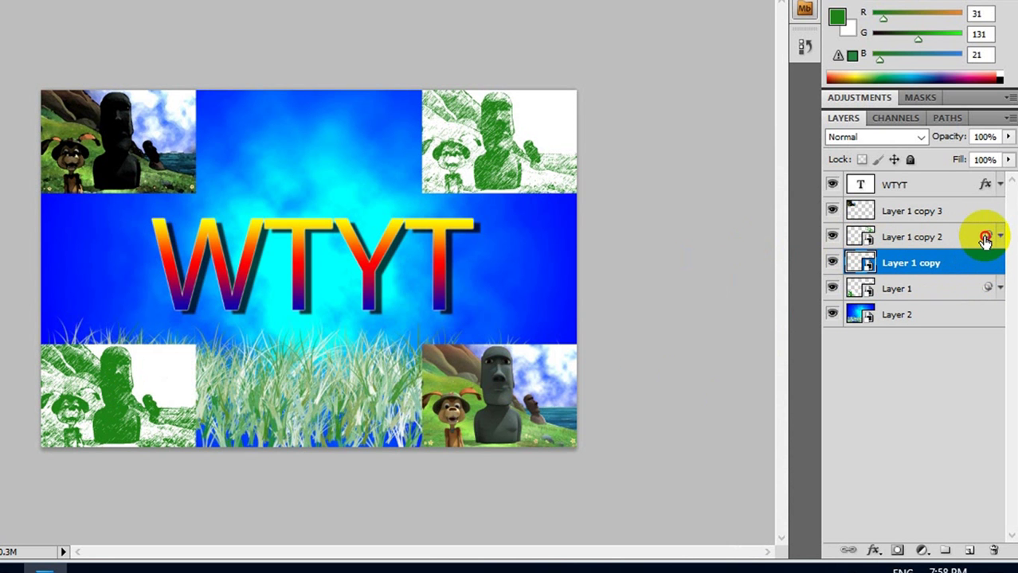
left_click_drag(986, 240, 989, 266)
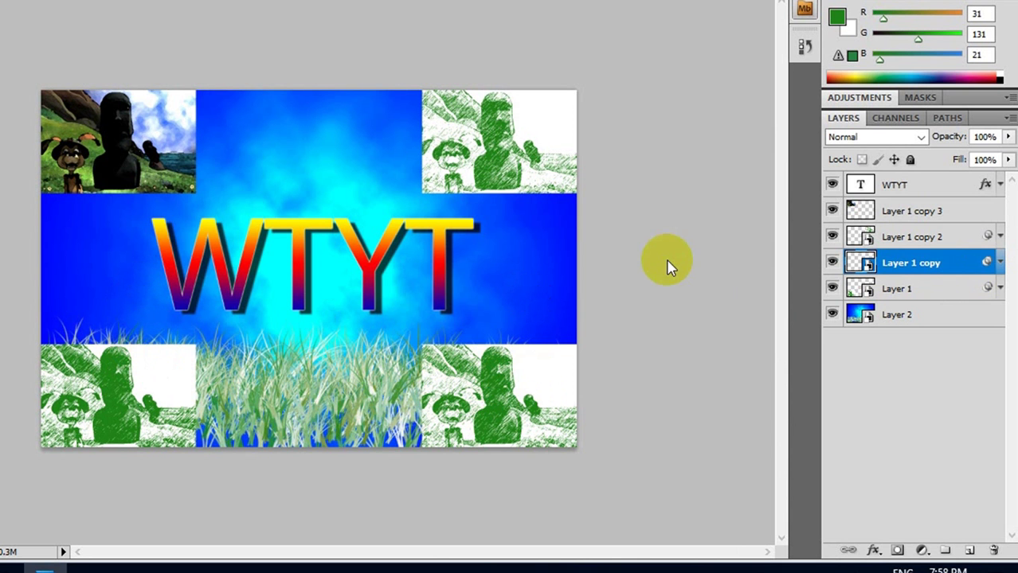
Step: Link Layer 1 copy 3 with Layer 1 copy 2 and move the two upper statue pictures together slightly rightward
left_click(96, 147)
left_click_drag(95, 148, 127, 151)
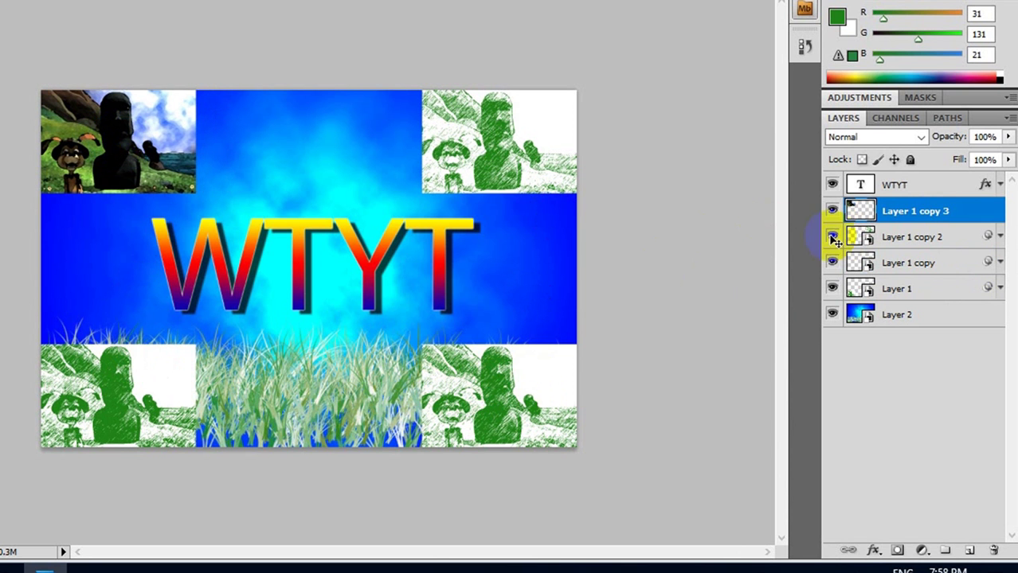
left_click(525, 151)
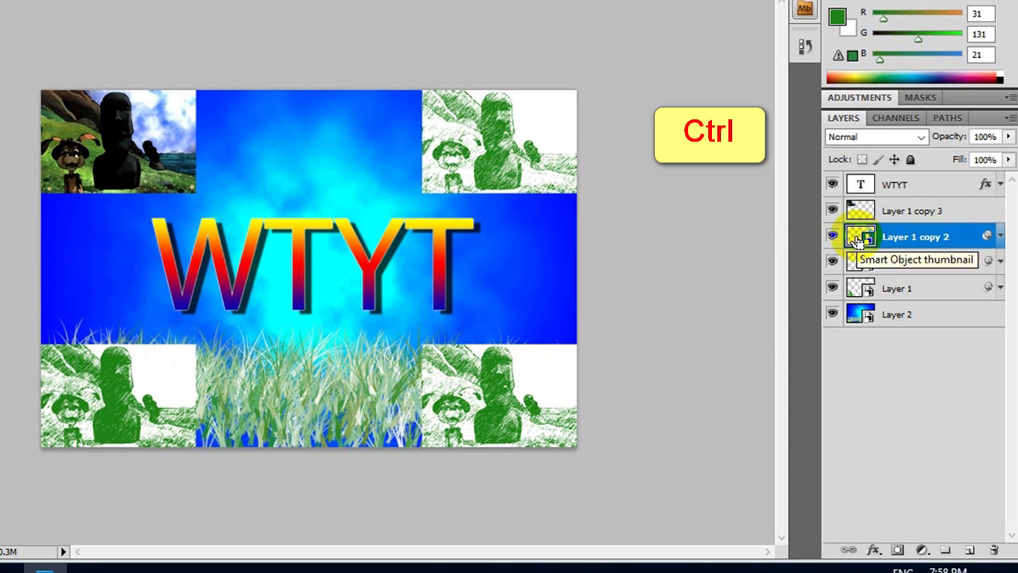
left_click(936, 211, "ctrl")
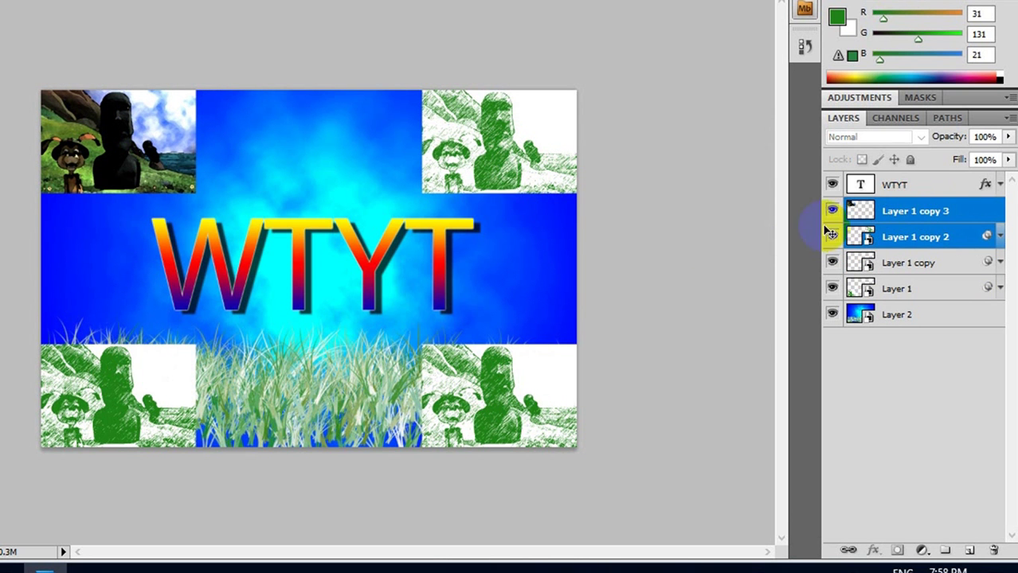
left_click(849, 550)
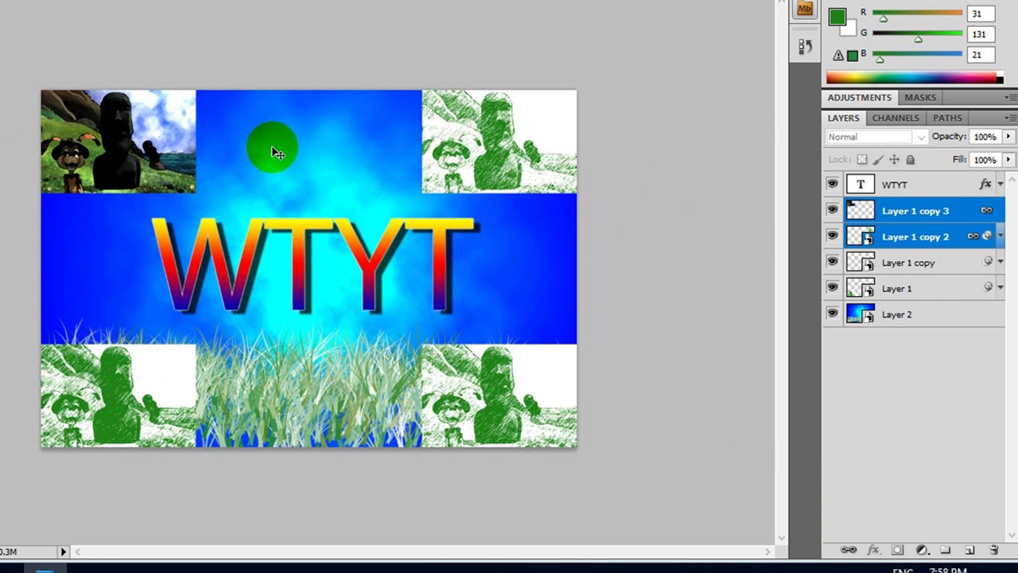
left_click_drag(283, 159, 481, 151)
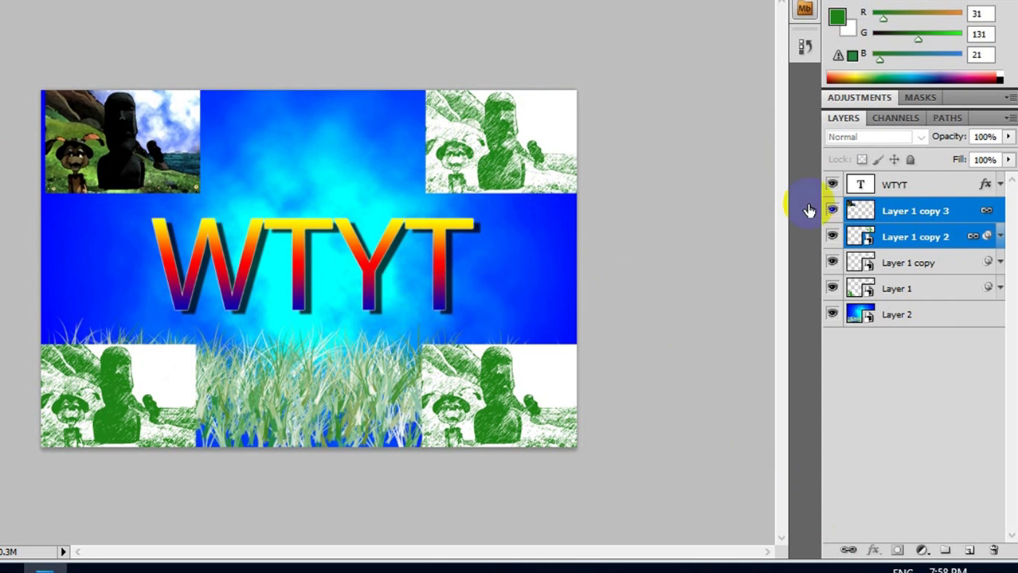
Step: Link the WTYT text layer with the two upper picture layers and move all three leftward until the pictures meet the canvas corners
left_click(913, 189)
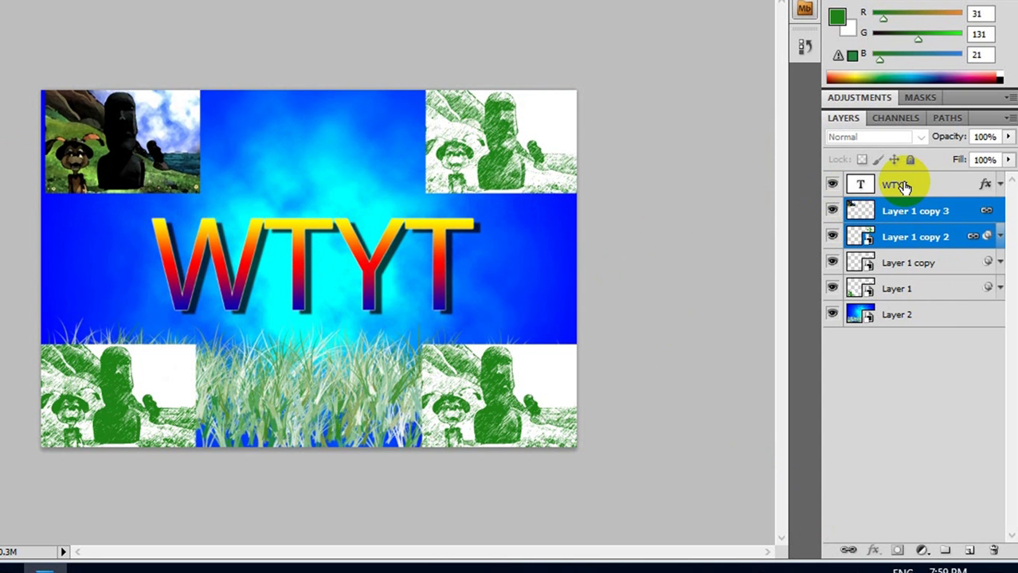
key("ctrl")
left_click(902, 186, "ctrl")
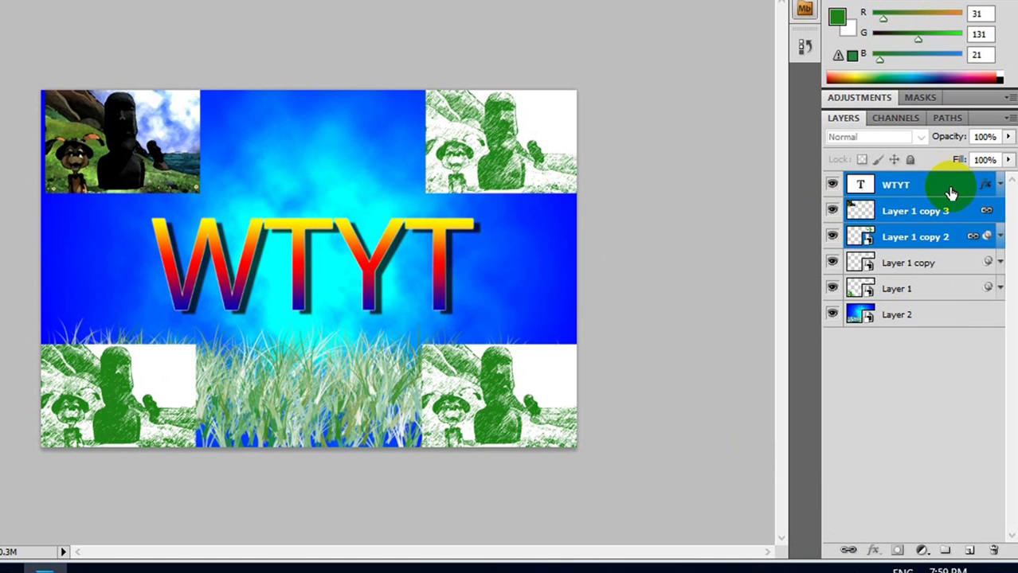
left_click(847, 551)
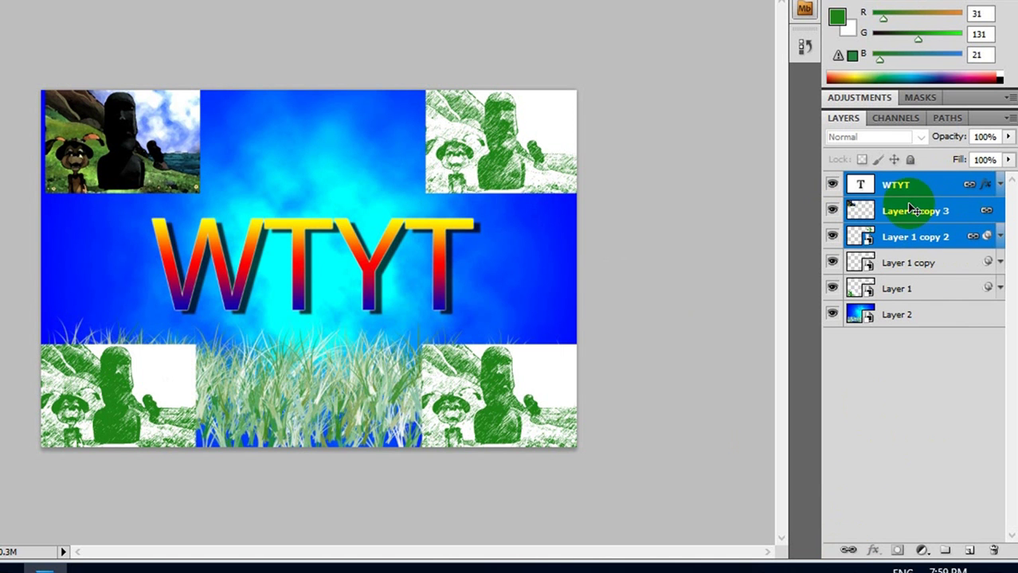
mouse_move(355, 245)
left_mouse_down()
mouse_move(356, 269)
mouse_move(359, 253)
left_mouse_up()
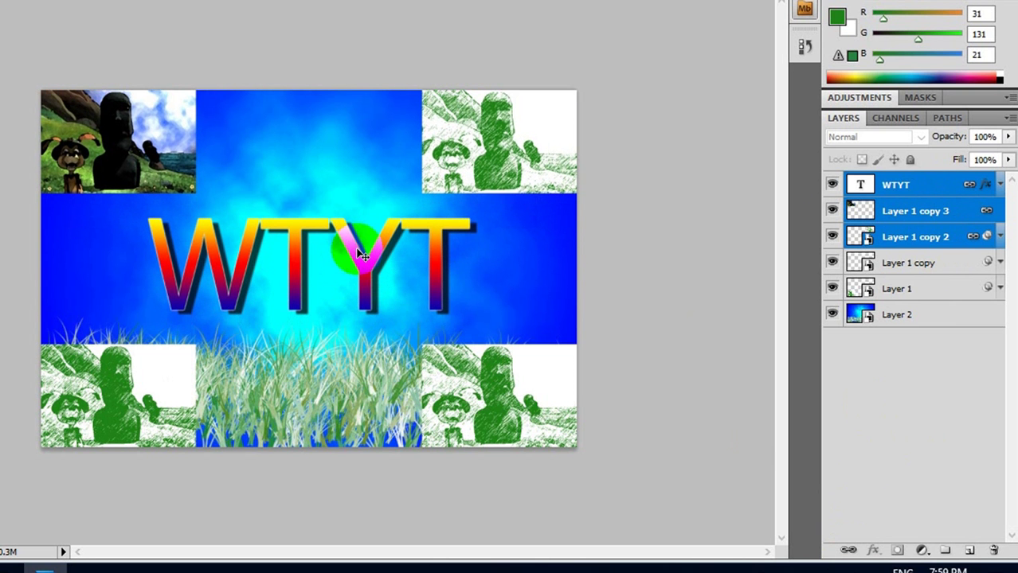
Step: Unlink the WTYT, Layer 1 copy 3 and Layer 1 copy 2 layers from each other
left_click(896, 265)
left_click(918, 193)
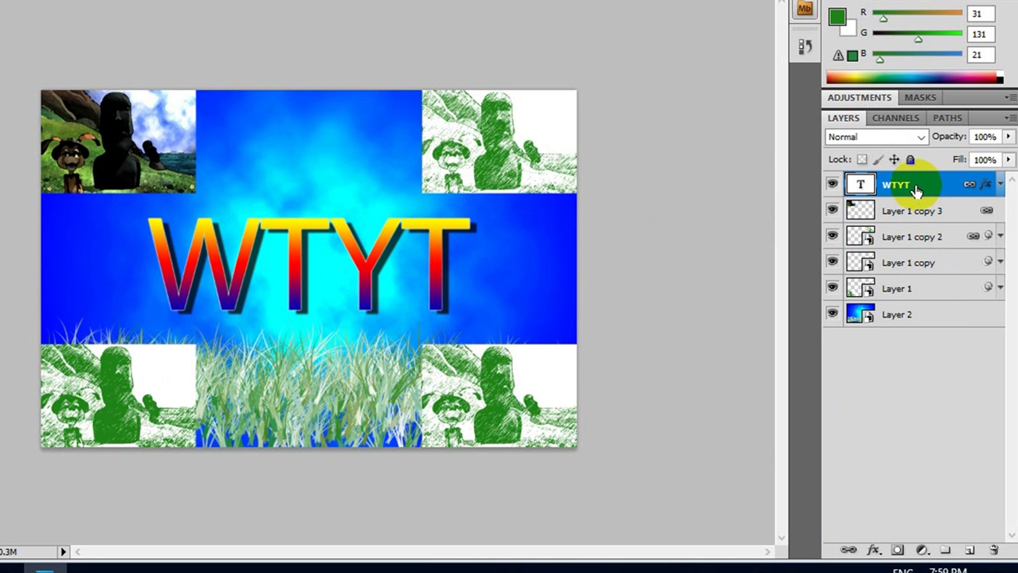
left_click(928, 241, "shift")
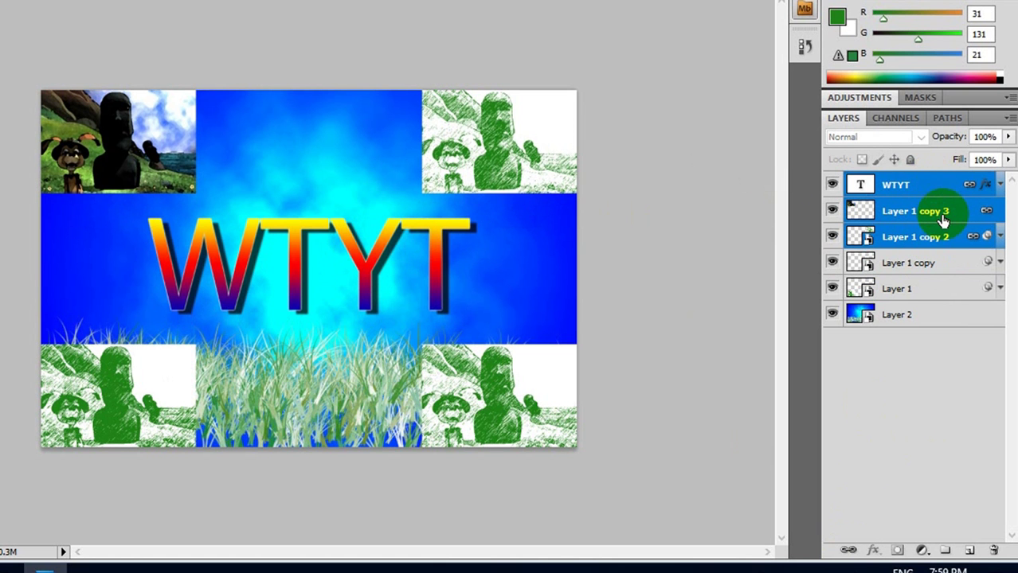
left_click(847, 551)
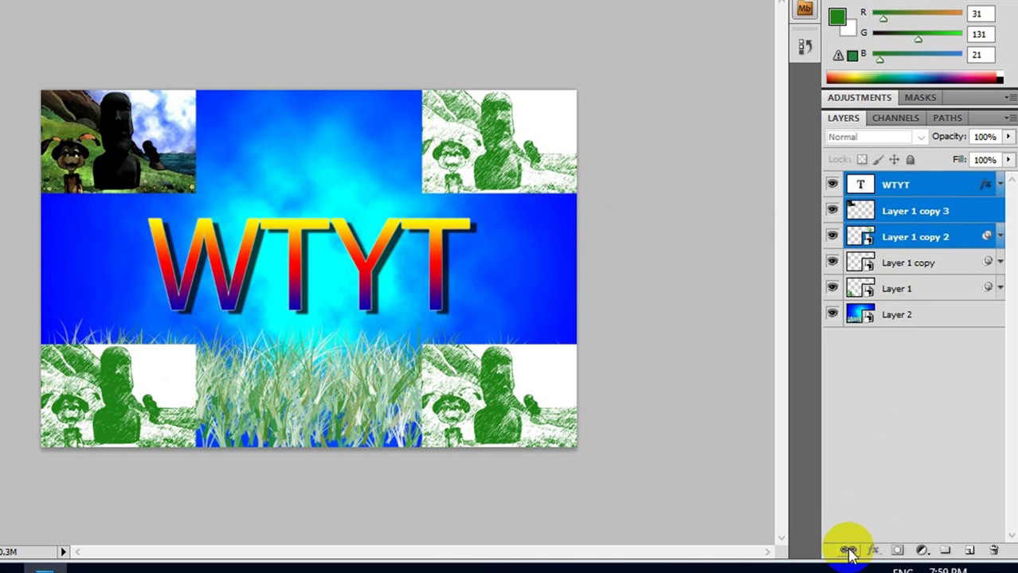
Step: Try moving the upper-right statue picture on its own, and minimize the Photoshop window
left_click(920, 263)
mouse_move(511, 151)
left_mouse_down()
mouse_move(462, 147)
mouse_move(504, 145)
left_mouse_up()
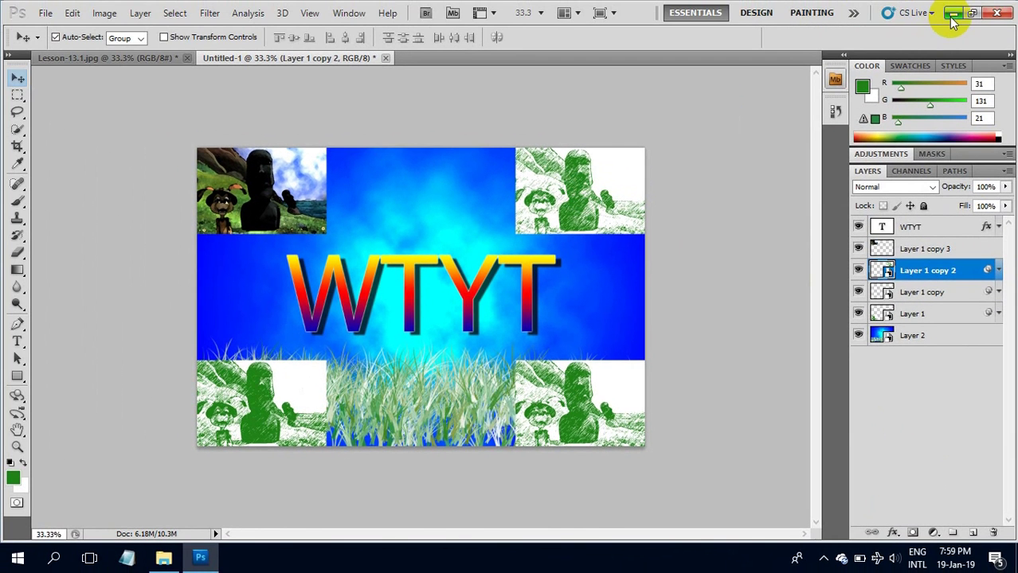
left_click(951, 14)
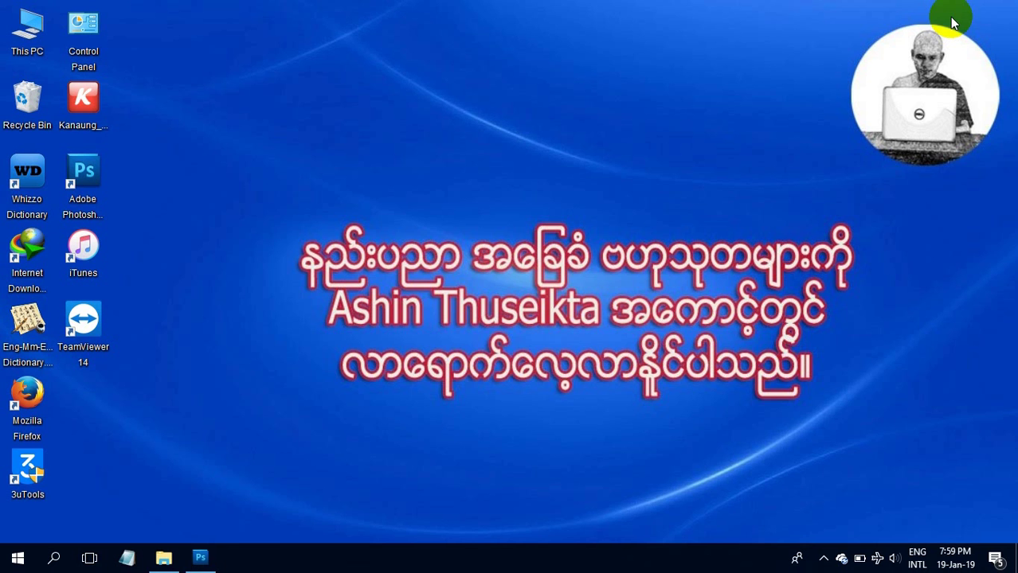